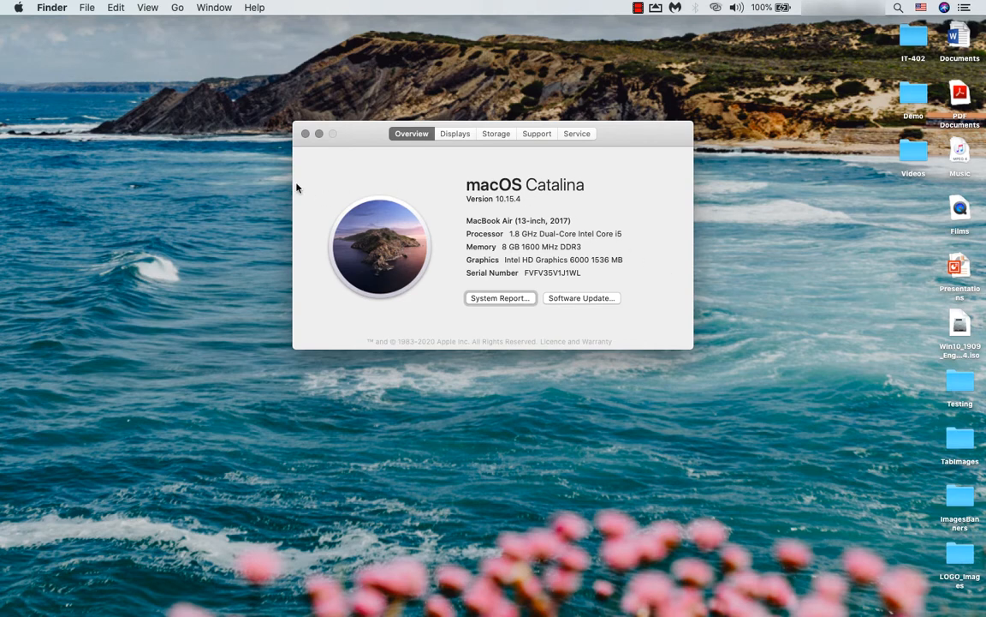
# - Close the system overview window on the desktop and open Safari
pyautogui.click(306, 134)
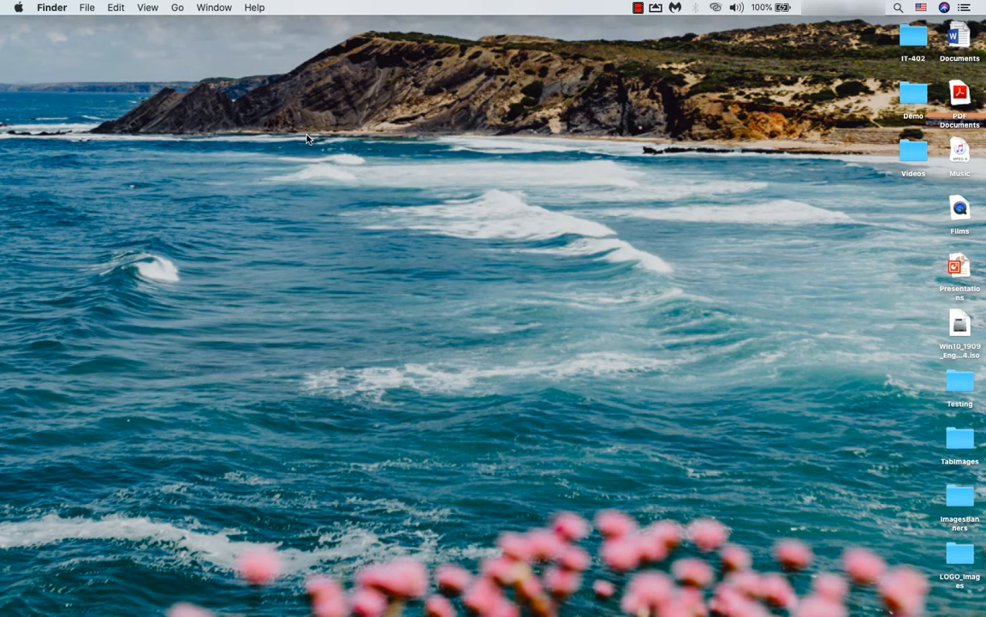
pyautogui.press('super+space')
pyautogui.write('sa')
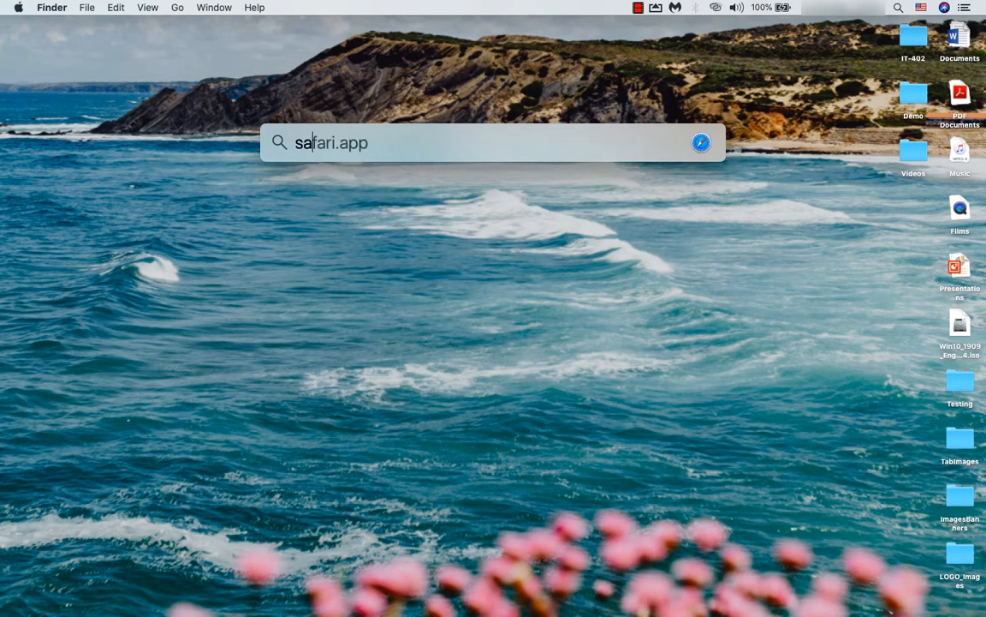
pyautogui.press('Return')
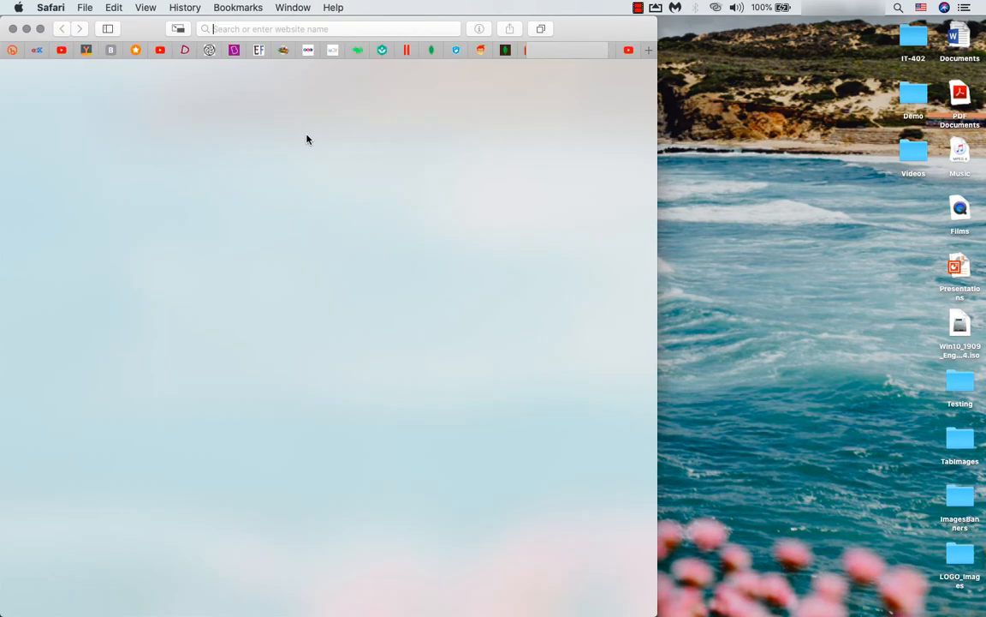
# - Go to virtualbox.org, expand the browser window to full screen, and open the site's Downloads page
pyautogui.write('vi')
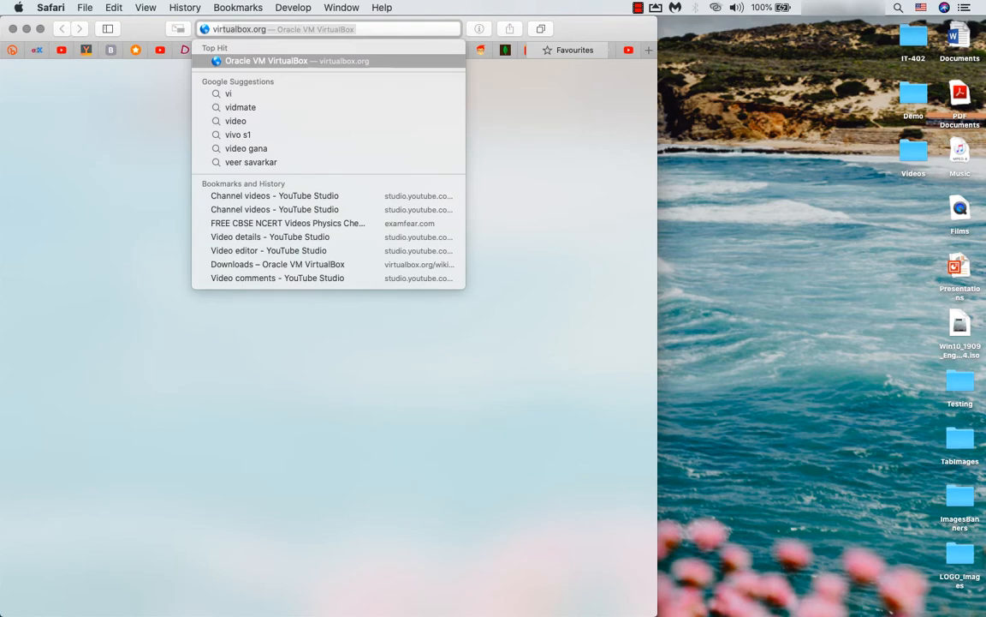
pyautogui.write('rtualbox.or')
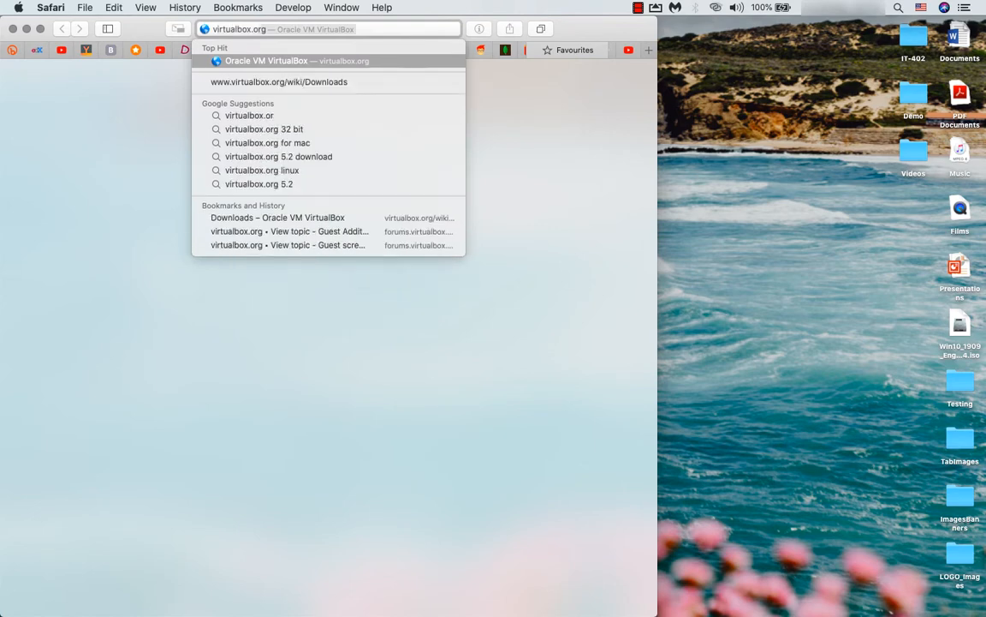
pyautogui.write('g')
pyautogui.press('Return')
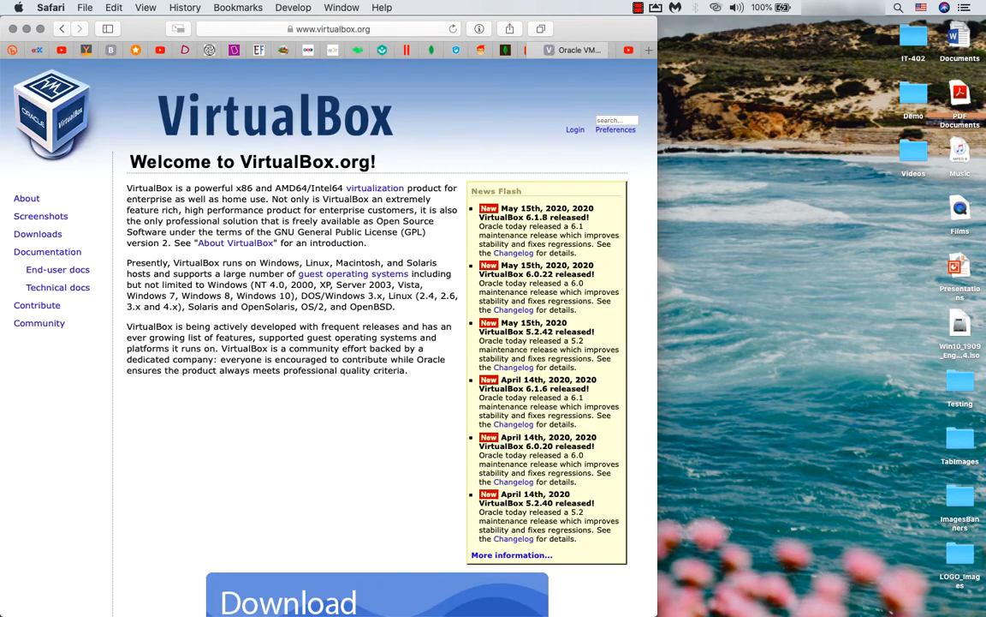
pyautogui.scroll(-3, 306, 419)
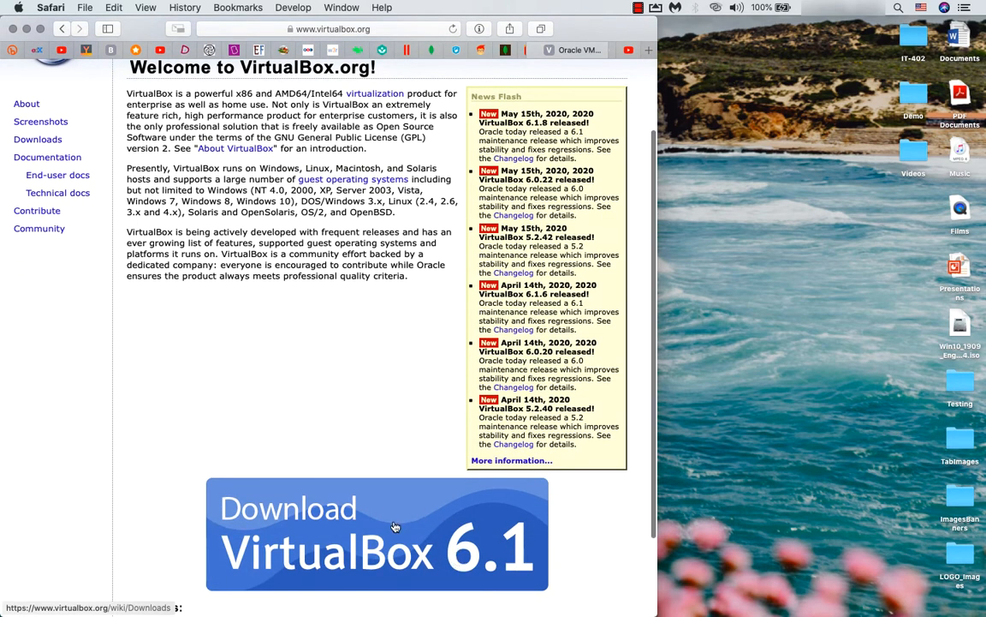
pyautogui.click(40, 28)
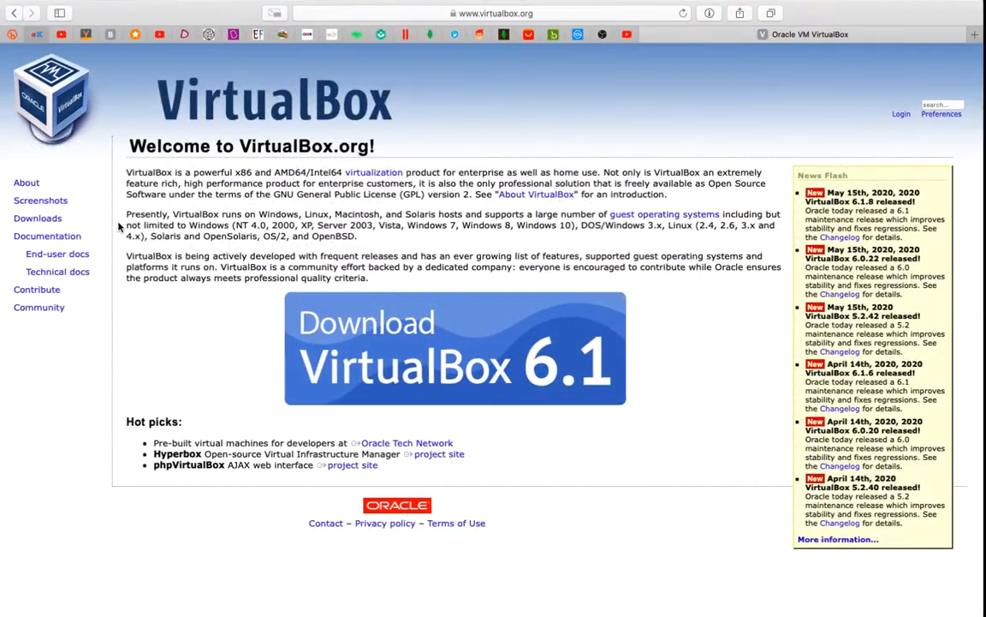
pyautogui.click(37, 218)
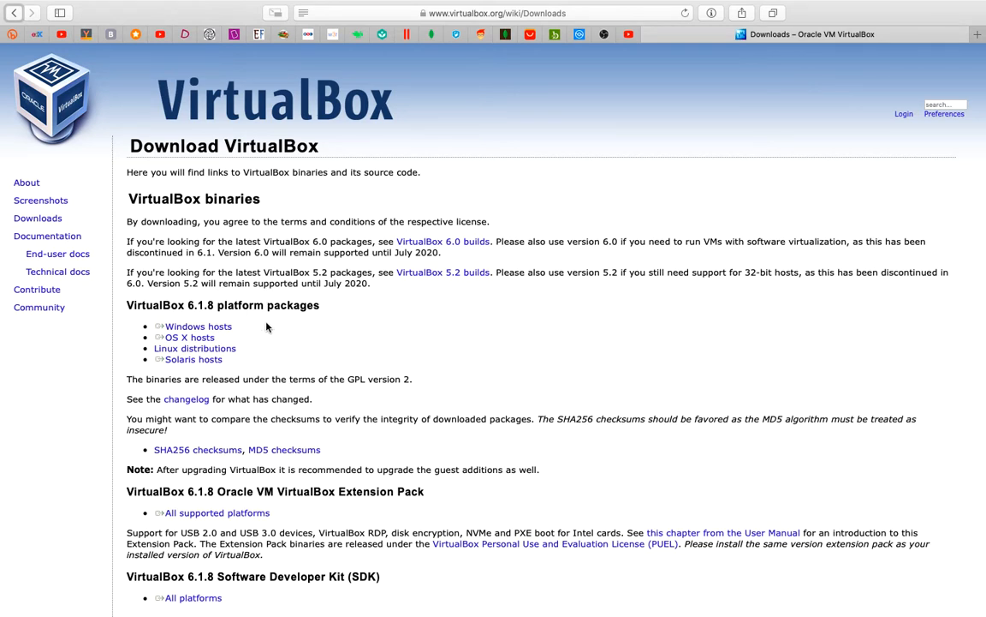
# - Start downloading the VirtualBox 6.1.8 platform package for OS X hosts, and stop that download
pyautogui.click(213, 329)
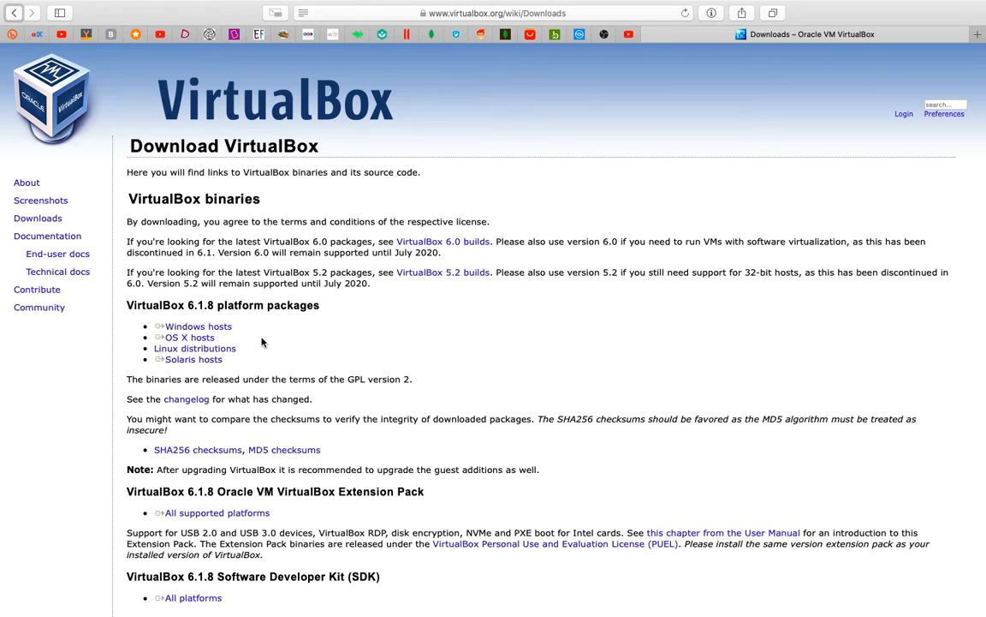
pyautogui.click(205, 340)
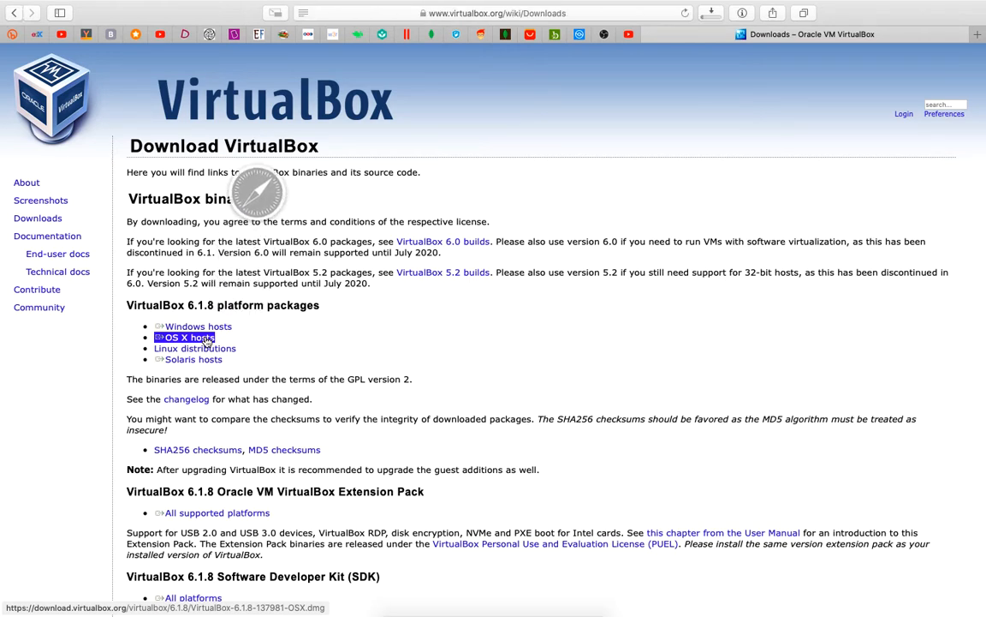
pyautogui.click(711, 13)
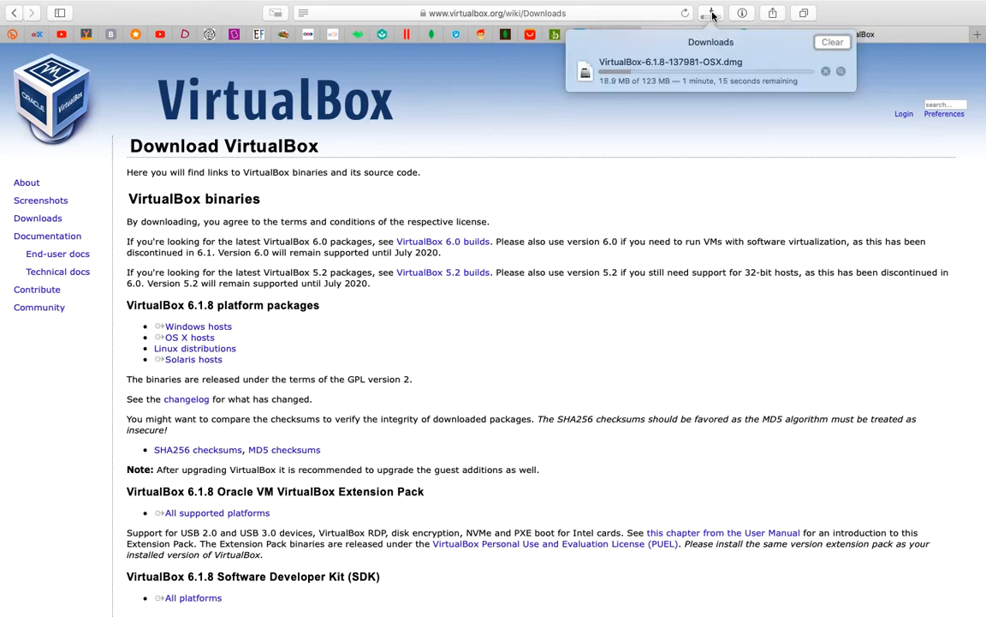
pyautogui.click(826, 73)
pyautogui.click(584, 189)
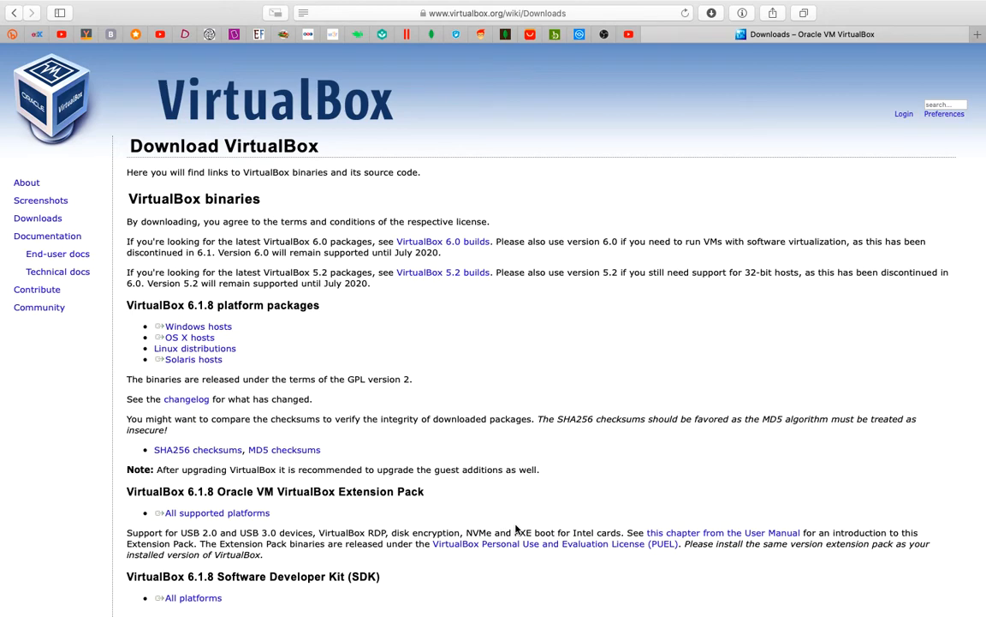
# - Start downloading the VirtualBox 6.1.8 Extension Pack for all supported platforms, and stop that download
pyautogui.scroll(-2, 291, 473)
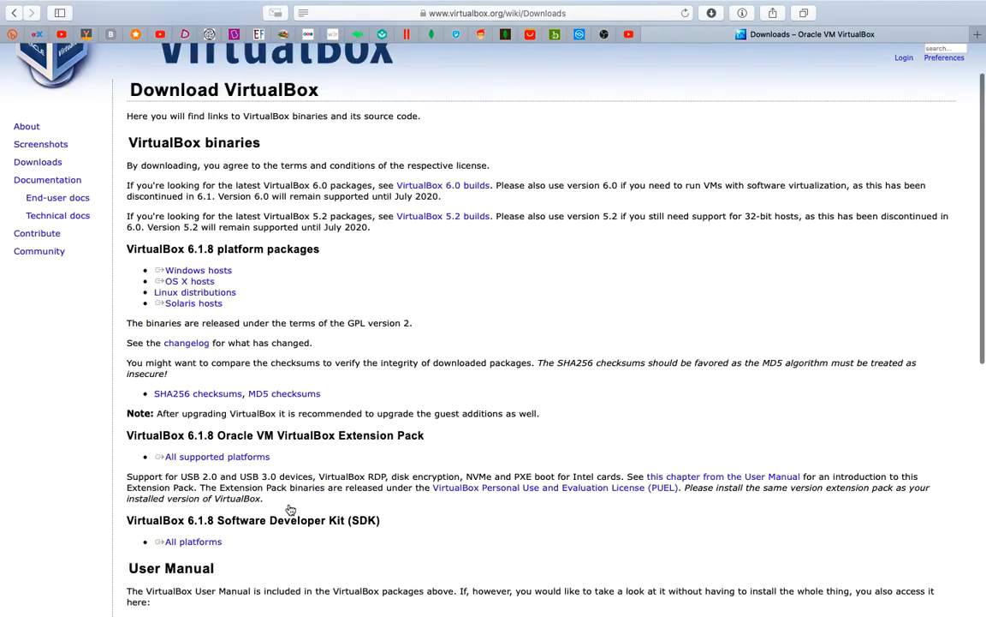
pyautogui.click(176, 457)
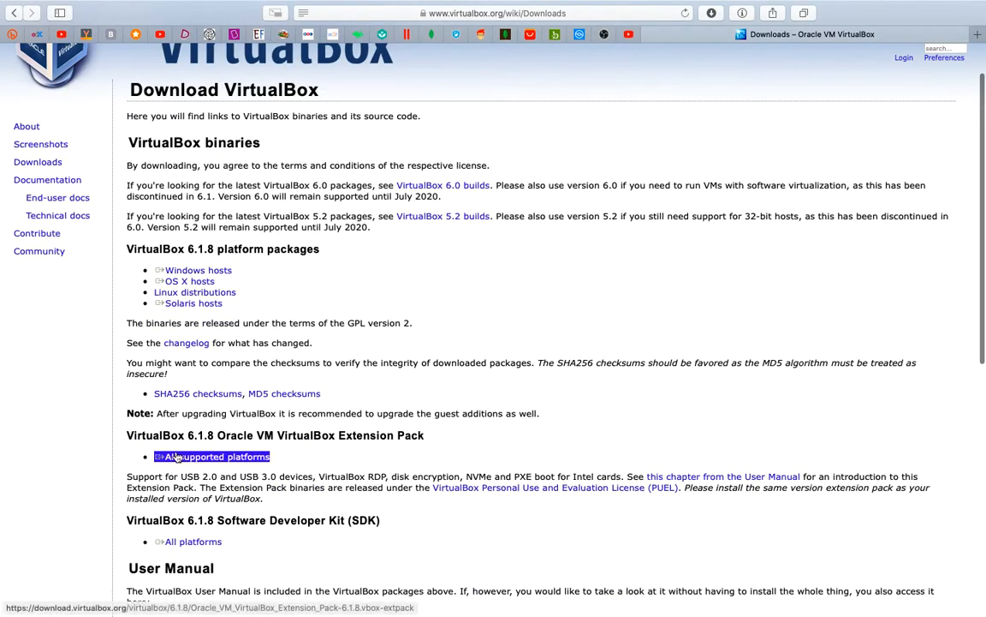
pyautogui.click(241, 460)
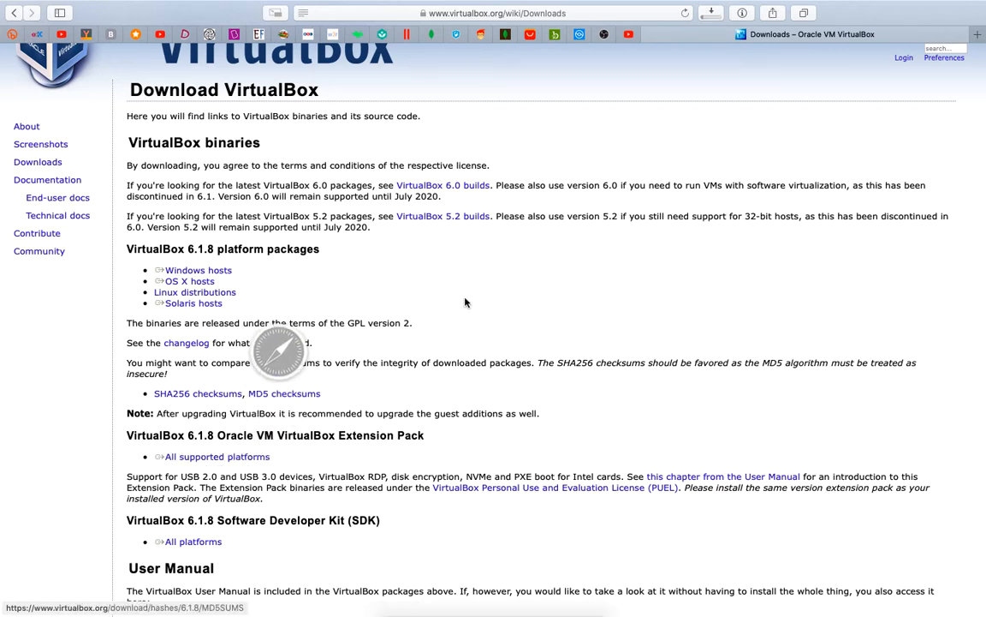
pyautogui.click(709, 15)
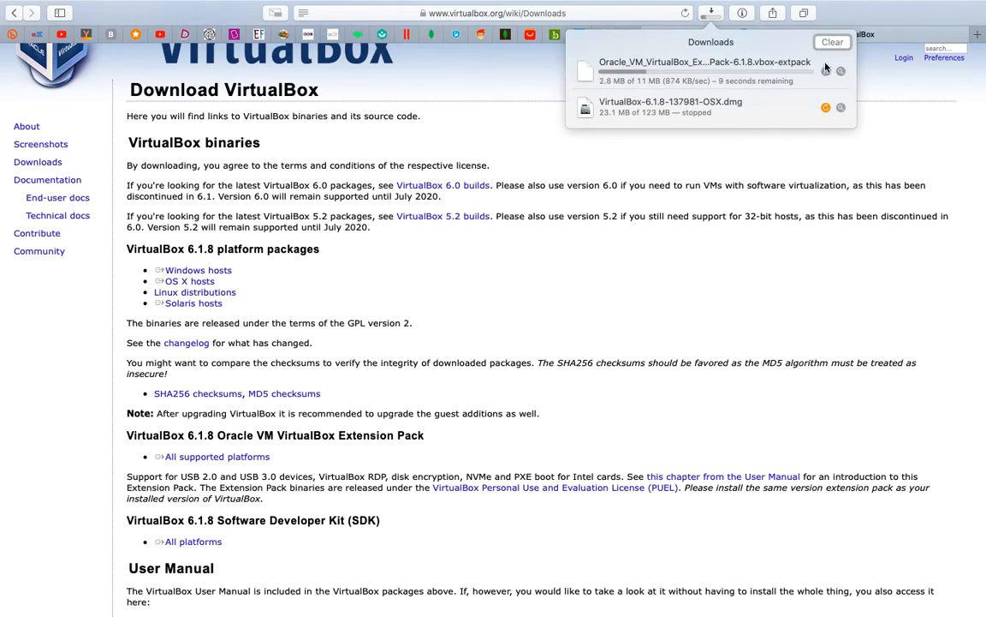
pyautogui.click(441, 295)
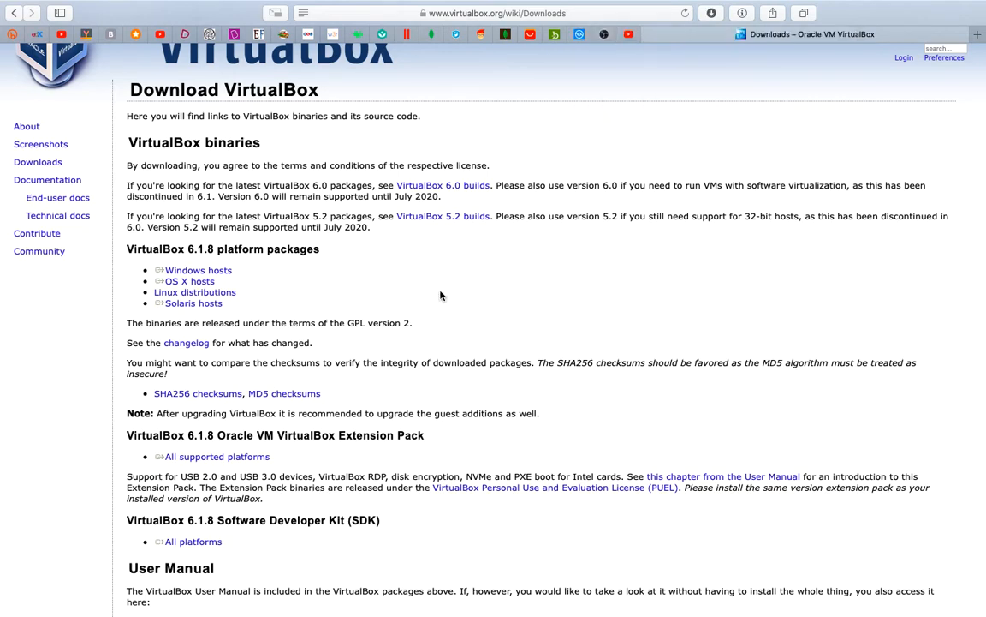
# - Switch to Finder and open the disk image VirtualBox-6.1.8-137981-OSX.dmg from the Downloads folder
pyautogui.press('F11')
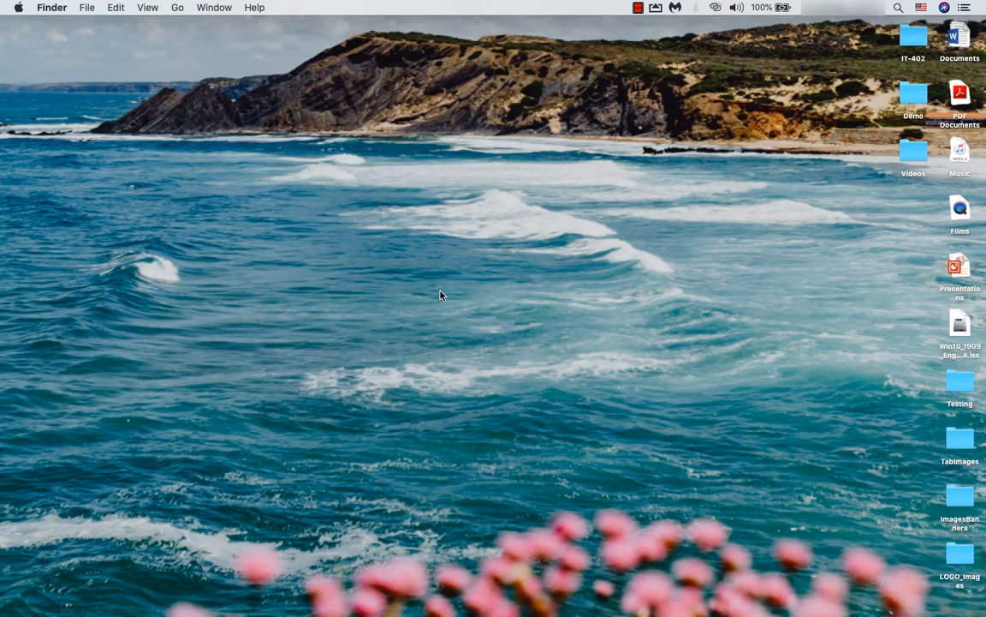
pyautogui.press('super+alt+l')
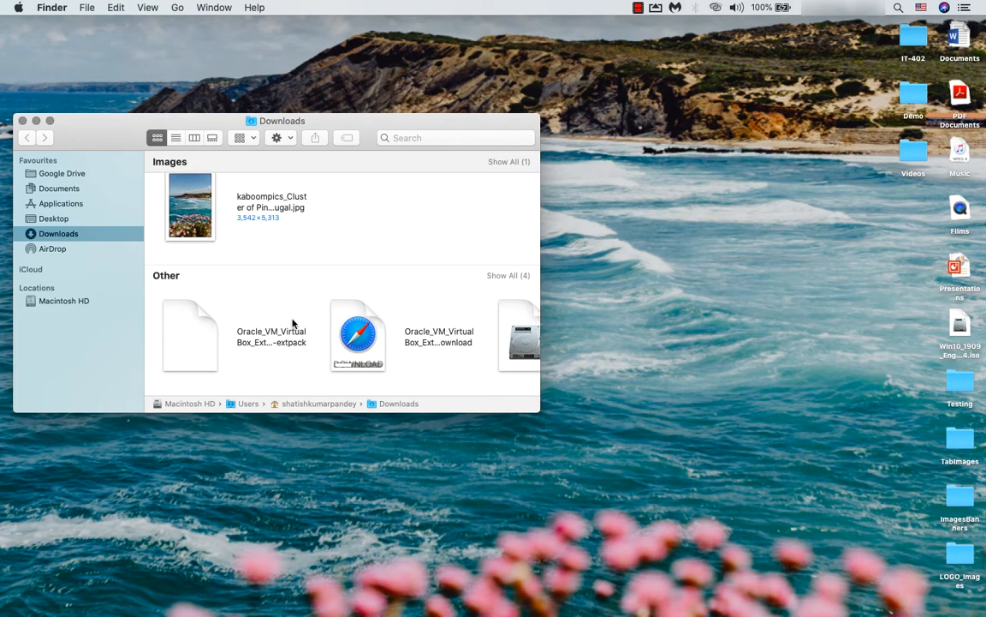
pyautogui.hscroll(5, 293, 323)
pyautogui.click(251, 339)
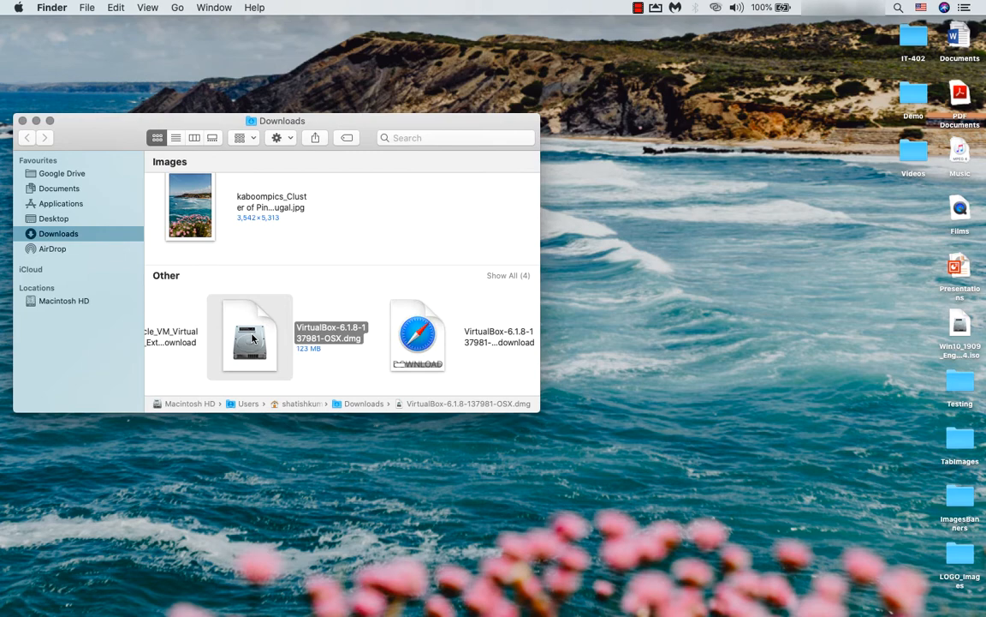
pyautogui.doubleClick(252, 338)
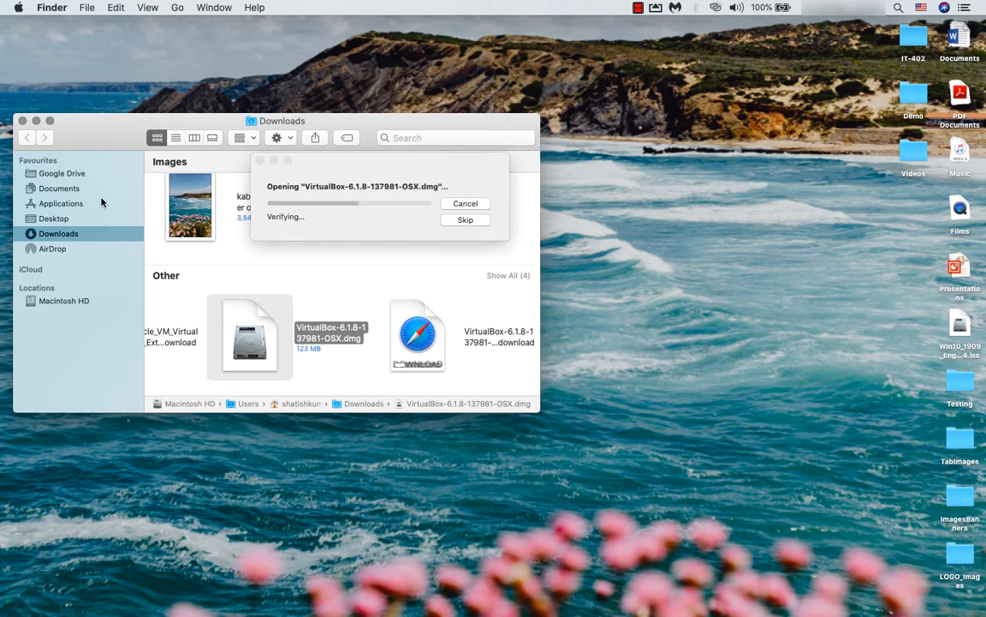
pyautogui.click(36, 122)
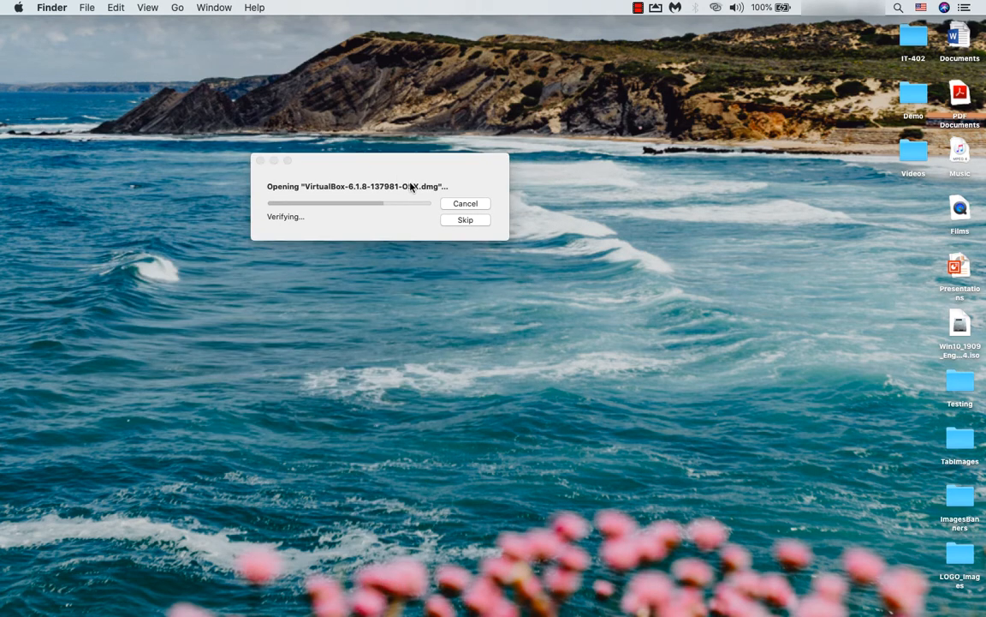
pyautogui.moveTo(388, 168); pyautogui.dragTo(455, 162)
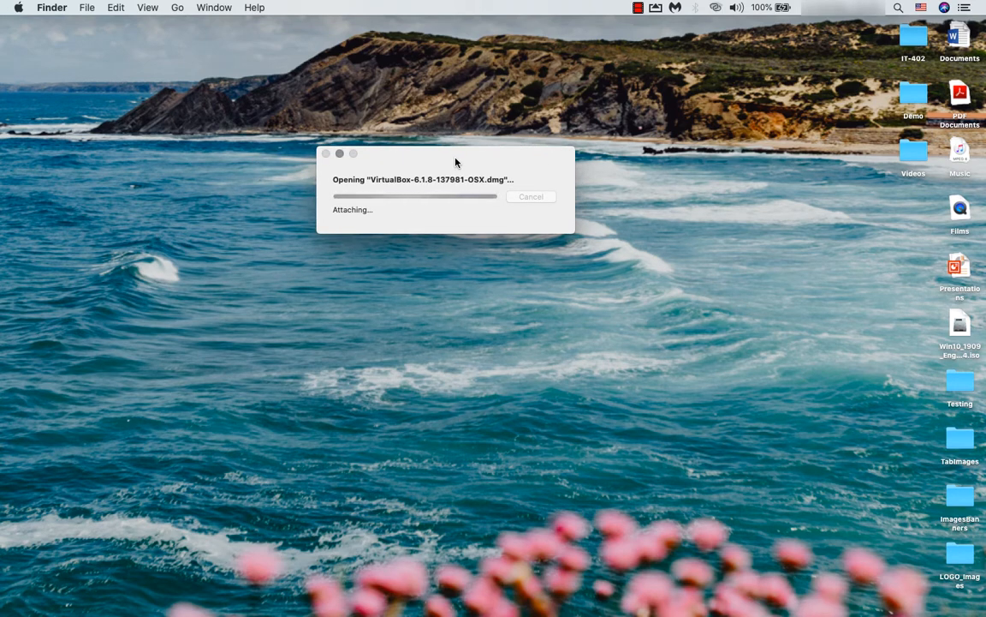
# - Launch the VirtualBox.pkg installer, allow its compatibility check, and proceed to the installation type
pyautogui.doubleClick(172, 136)
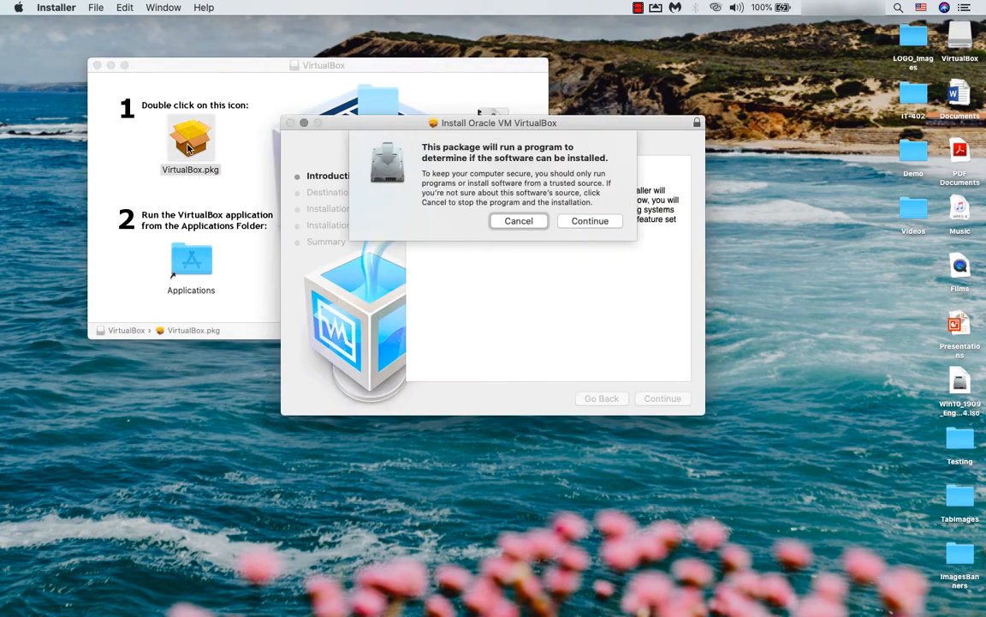
pyautogui.click(597, 221)
pyautogui.click(668, 398)
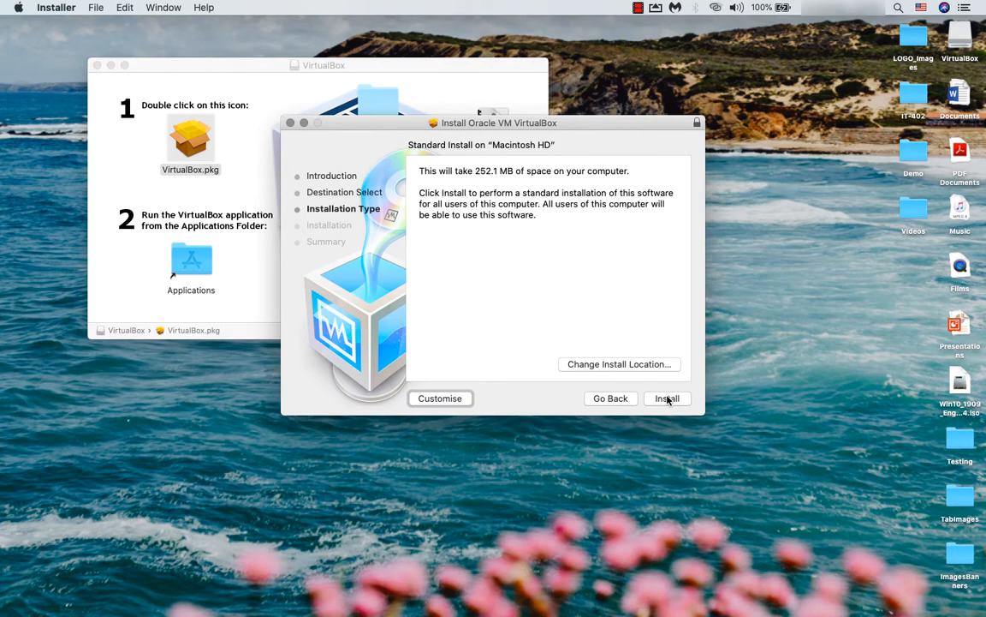
# - Run the standard install on Macintosh HD, authorizing it with the account password, and move the installer to the Bin
pyautogui.click(668, 398)
pyautogui.write('*************')
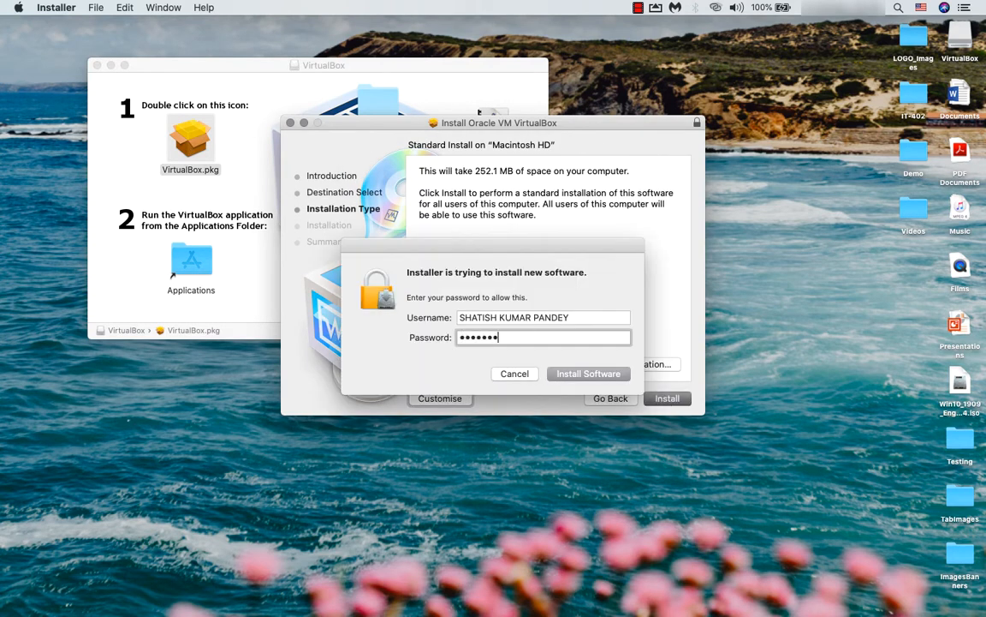
pyautogui.click(594, 375)
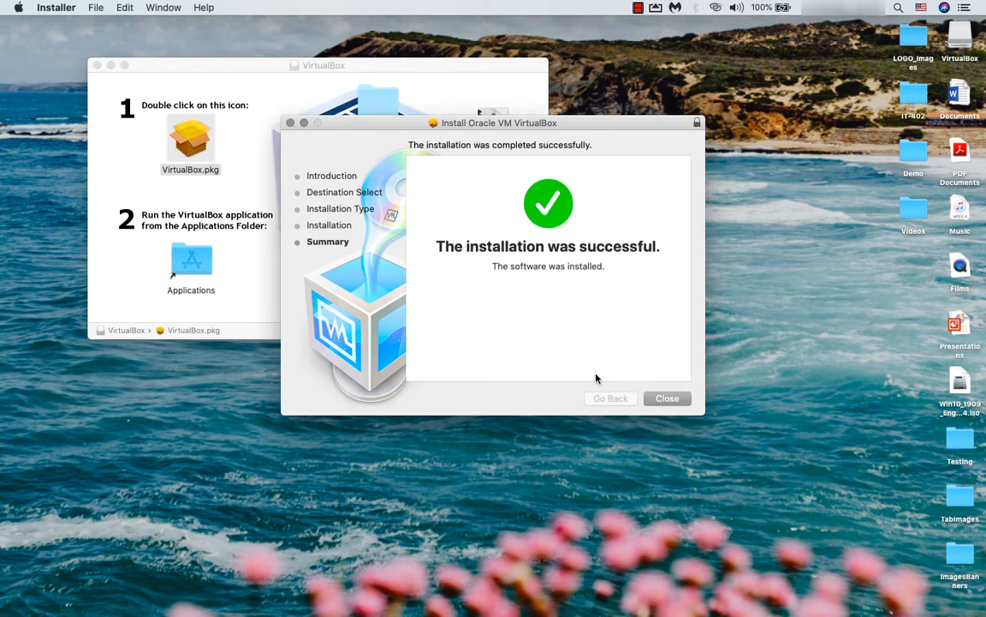
pyautogui.click(665, 400)
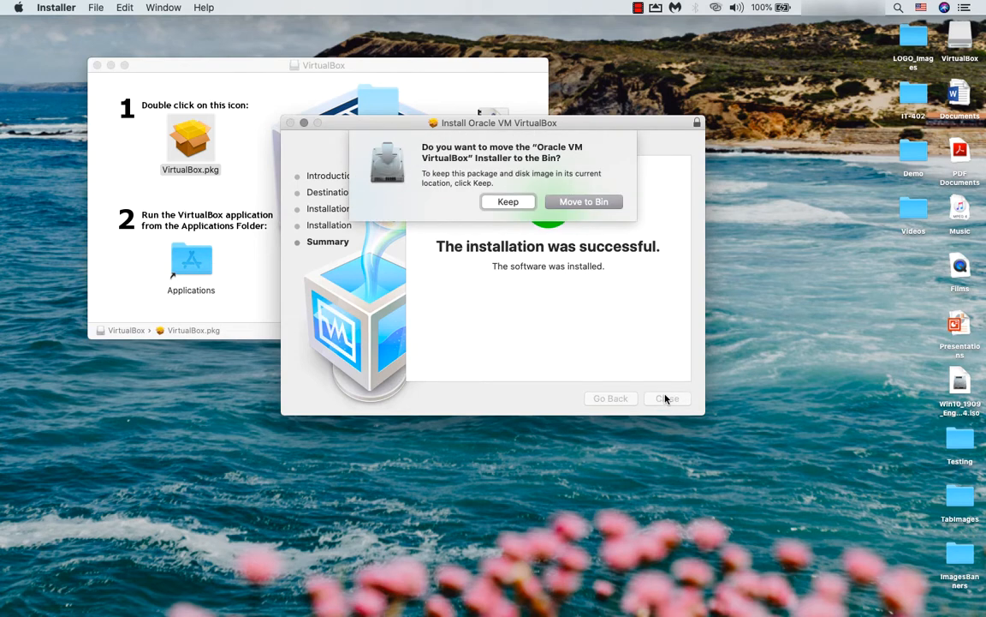
pyautogui.click(589, 203)
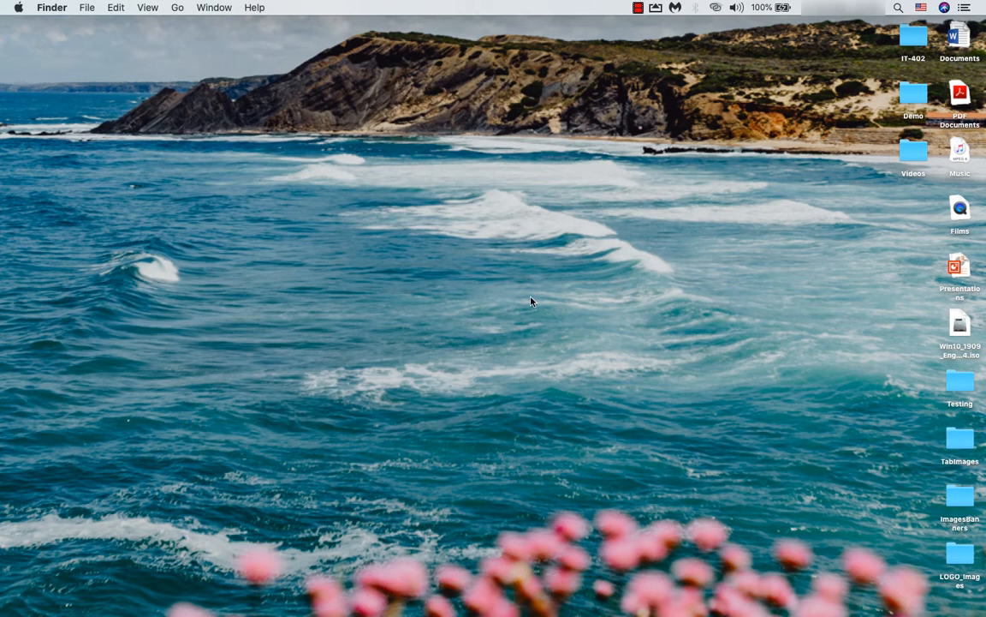
# - Launch the installed VirtualBox application through a system-wide search for "vir"
pyautogui.press('super+space')
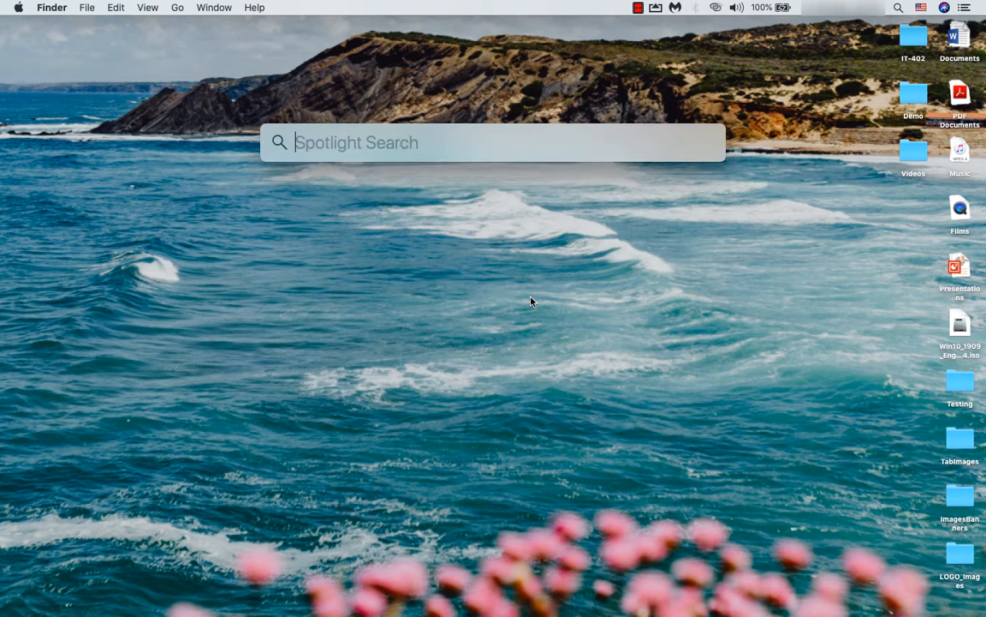
pyautogui.write('vir')
pyautogui.press('Return')
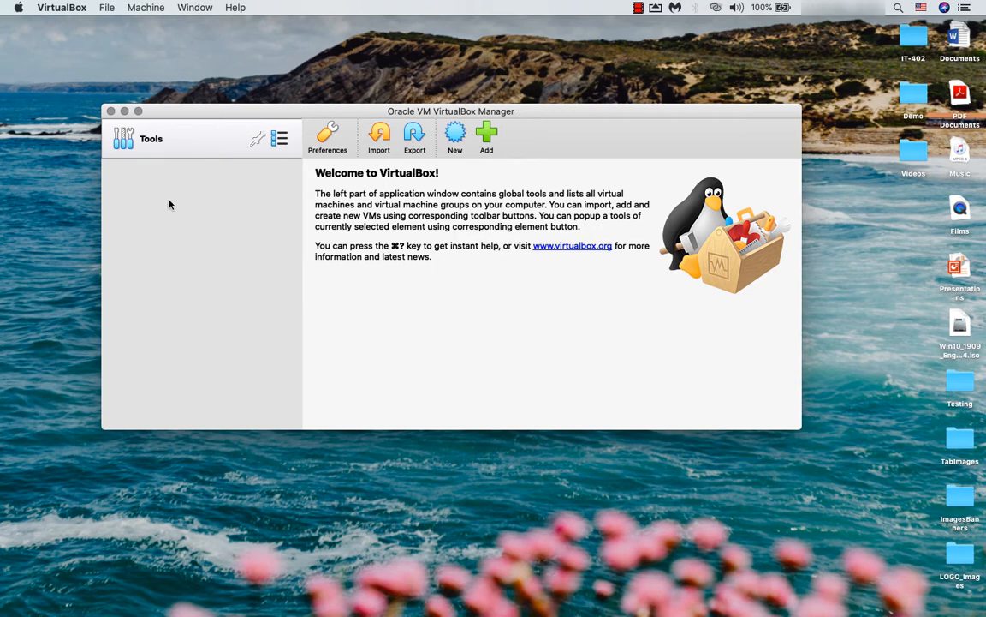
# - Begin creating a new virtual machine and name it Windows10
pyautogui.click(455, 137)
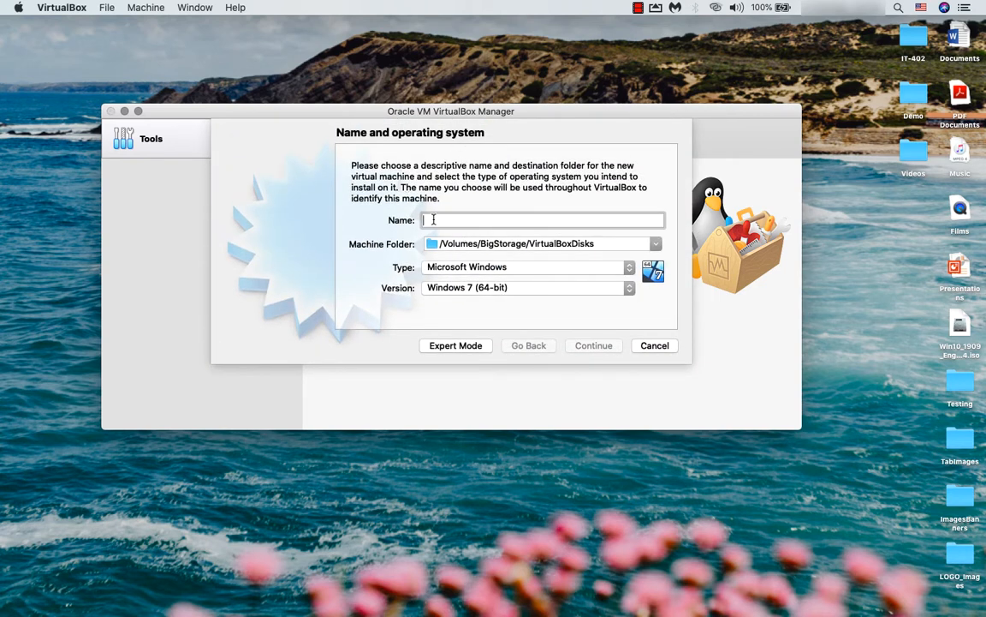
pyautogui.write('Windows')
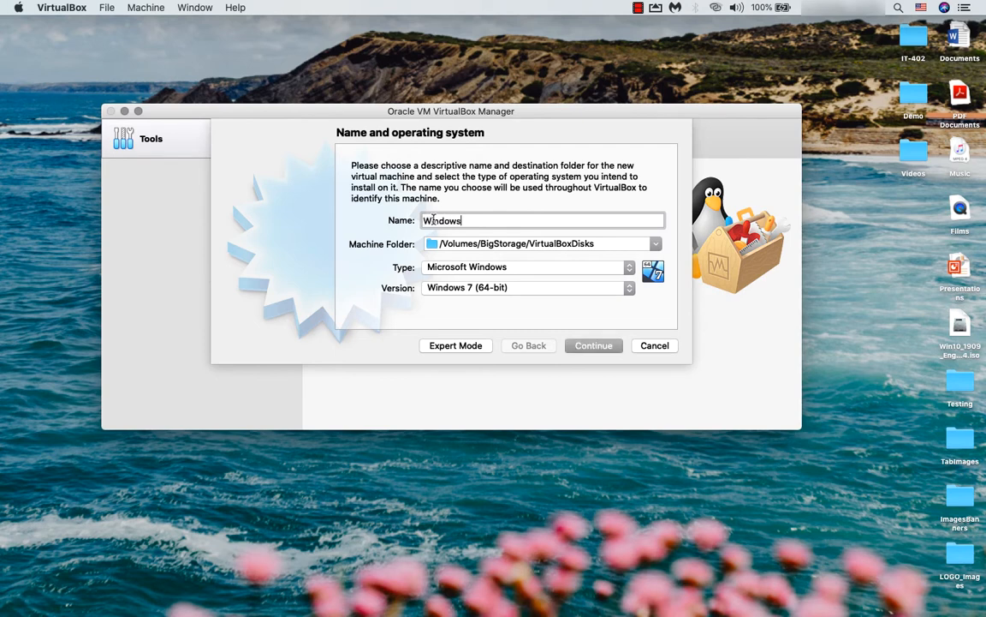
pyautogui.write('10')
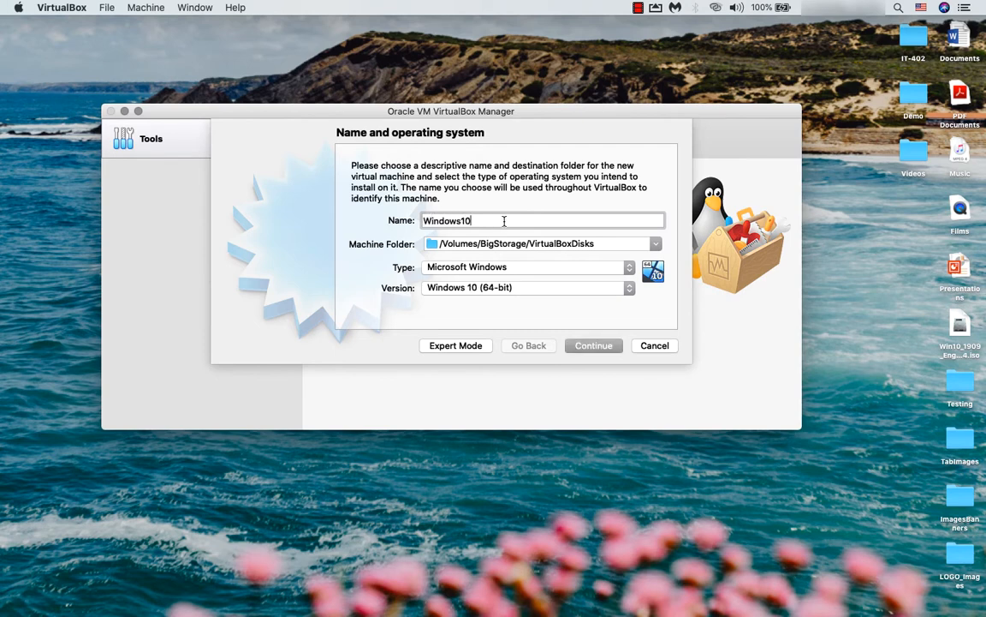
# - Set the machine folder to a new folder named VirtualMachines inside the user's home folder on Macintosh HD
pyautogui.click(529, 249)
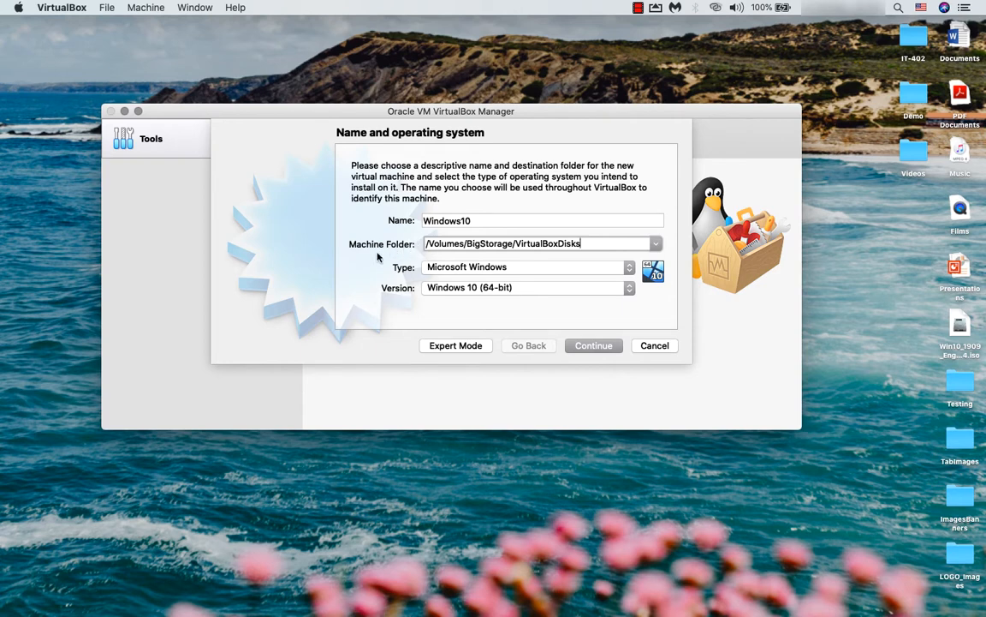
pyautogui.click(657, 245)
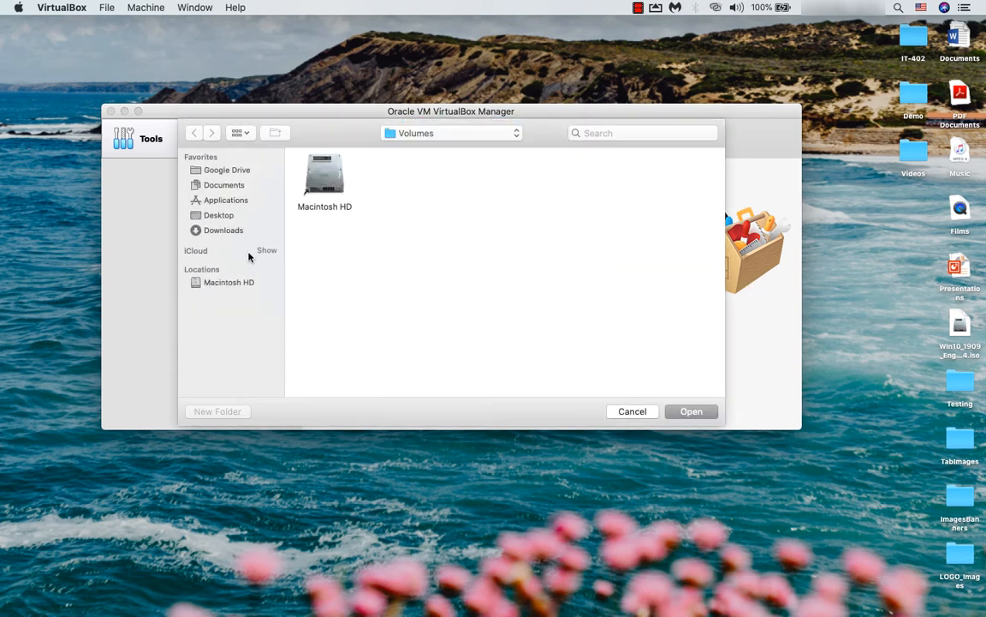
pyautogui.click(235, 283)
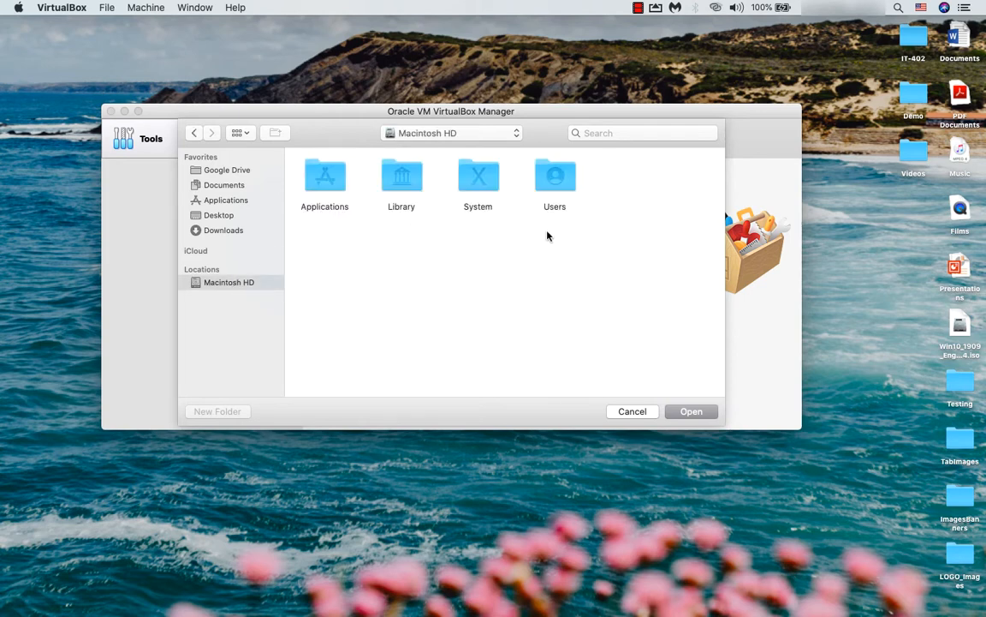
pyautogui.doubleClick(555, 180)
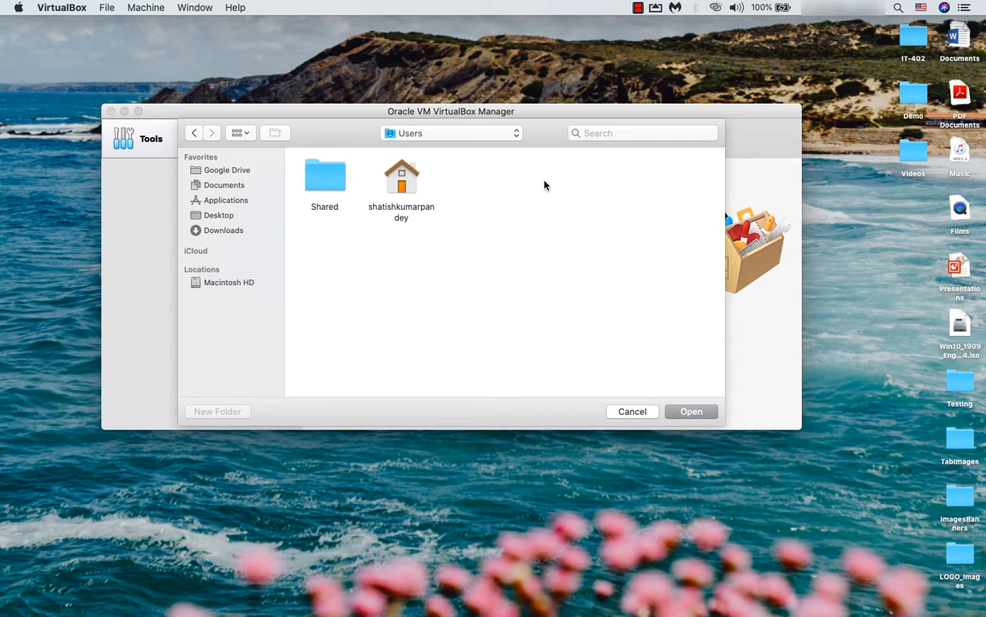
pyautogui.doubleClick(402, 178)
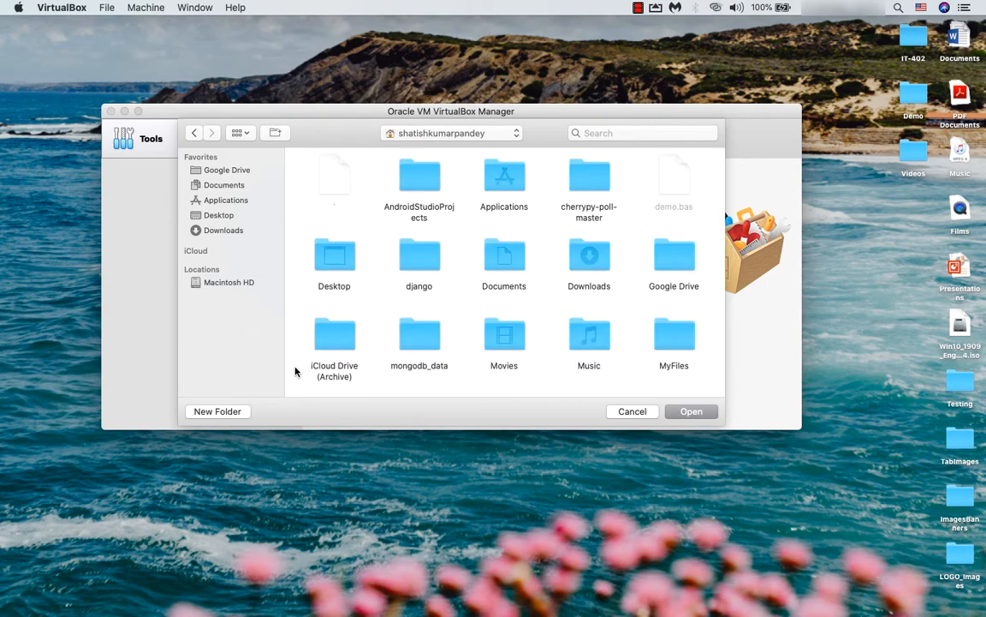
pyautogui.click(220, 412)
pyautogui.write('V')
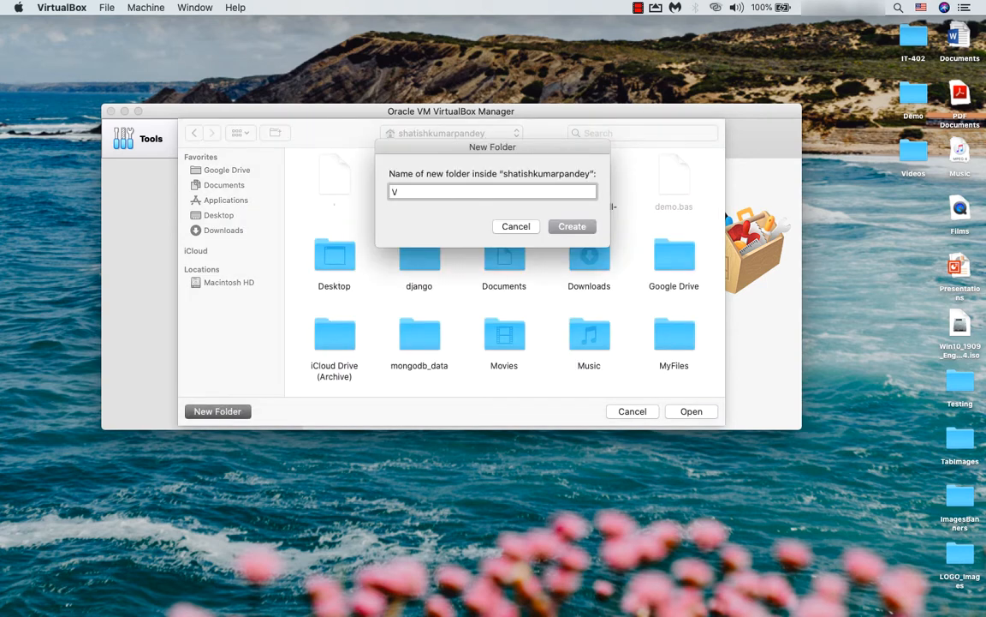
pyautogui.write('irtualMachines')
pyautogui.click(568, 228)
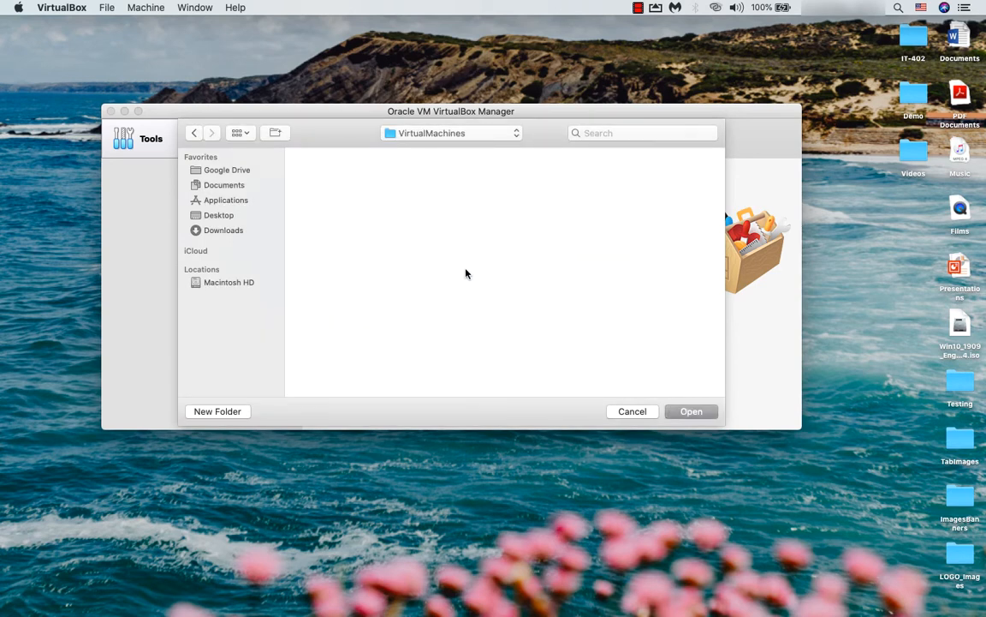
pyautogui.click(692, 412)
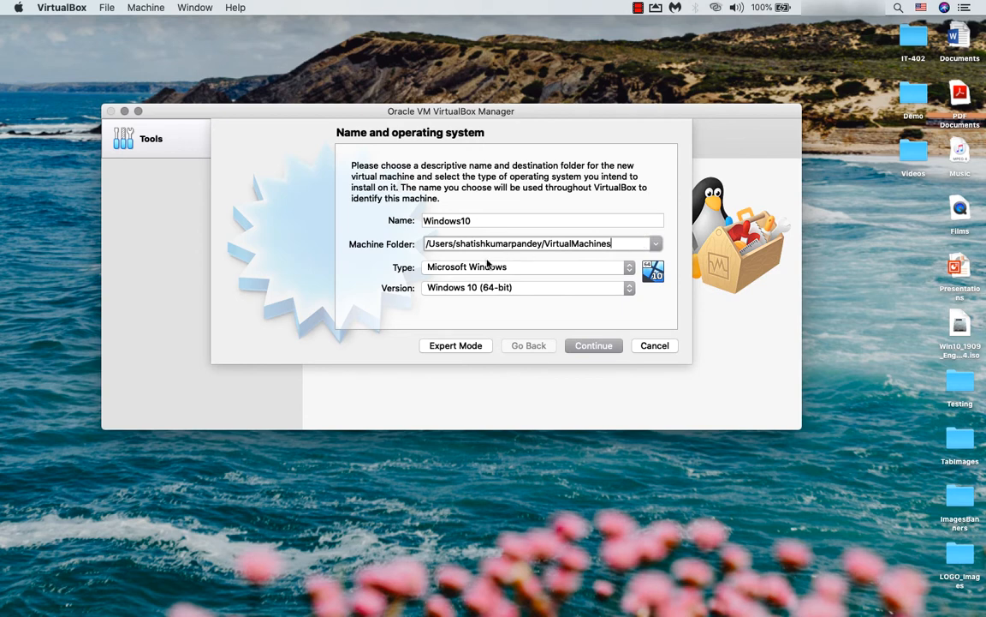
# - Choose Microsoft Windows and Windows 10 (64-bit) as the machine's operating system, and allocate 4096 MB of memory
pyautogui.click(631, 269)
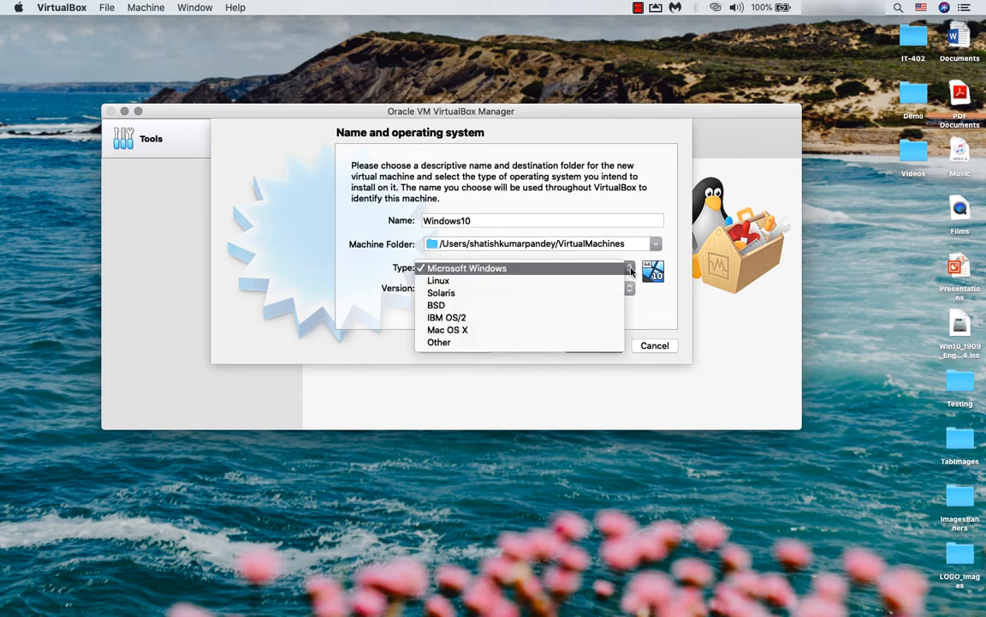
pyautogui.click(520, 270)
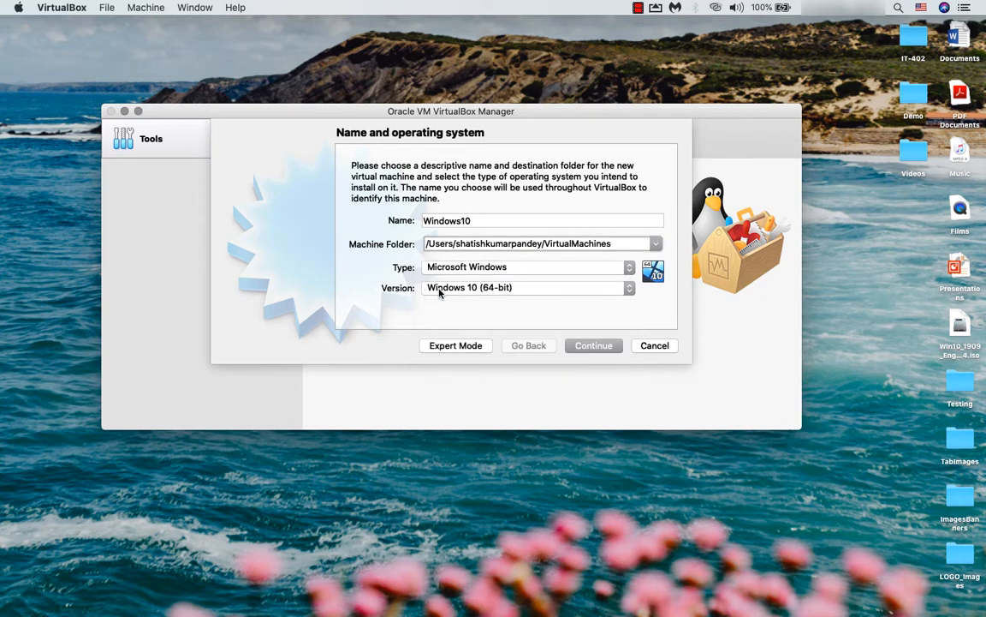
pyautogui.click(531, 289)
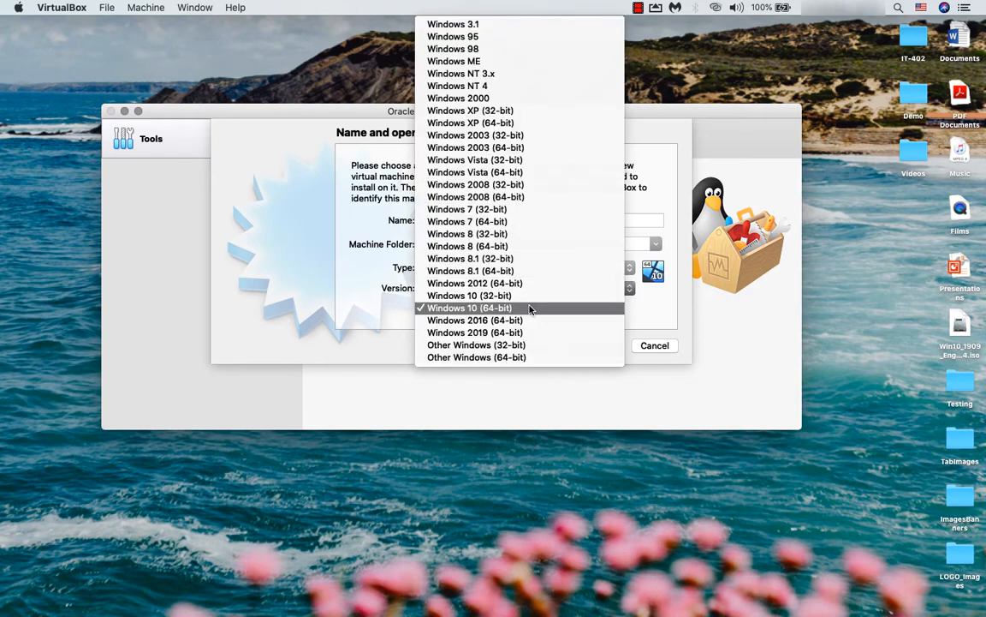
pyautogui.click(530, 309)
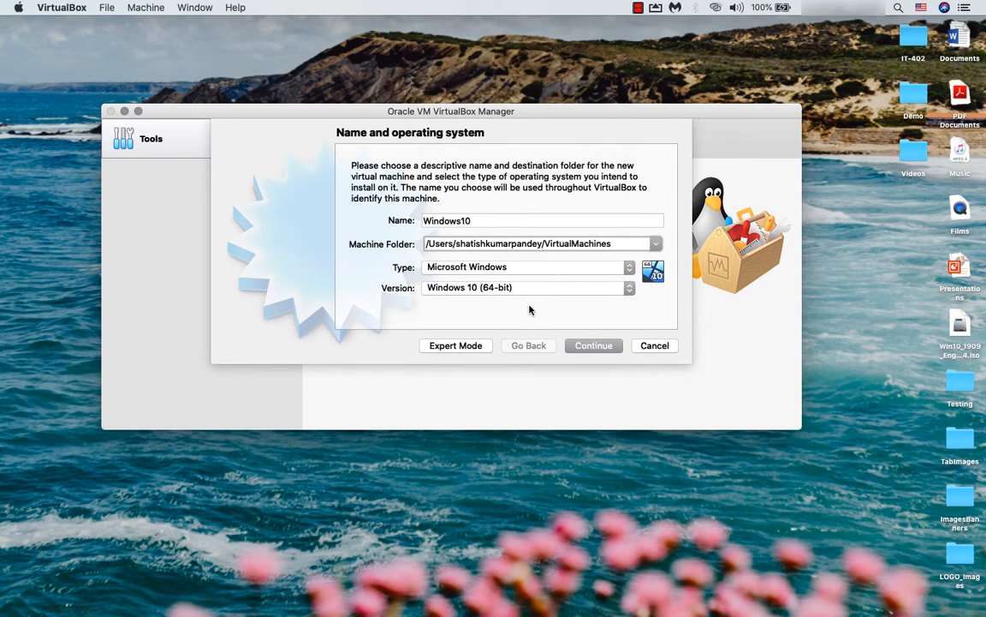
pyautogui.click(586, 348)
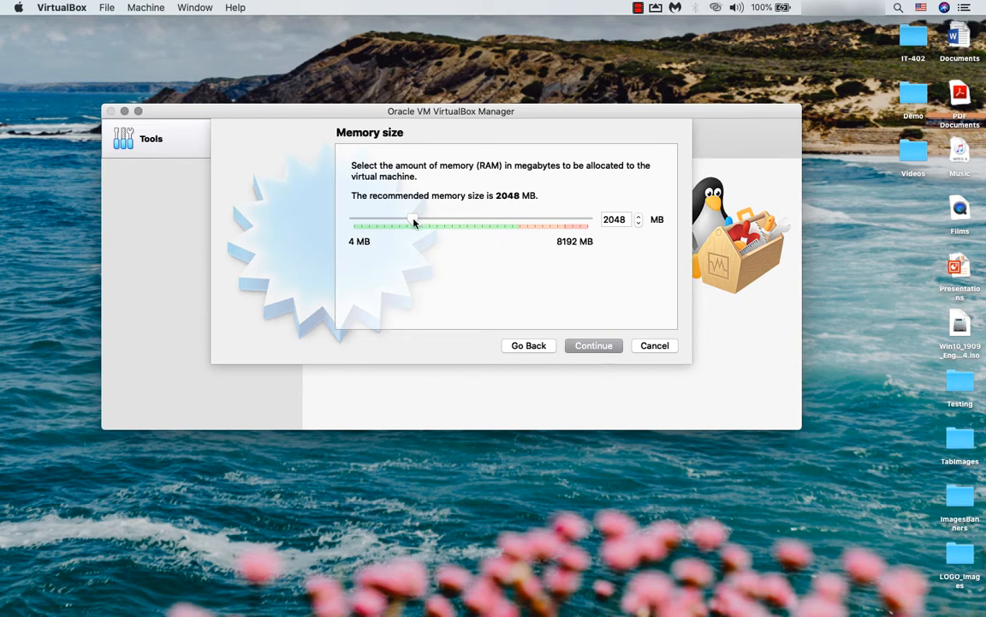
pyautogui.moveTo(415, 222); pyautogui.dragTo(471, 224)
pyautogui.click(591, 346)
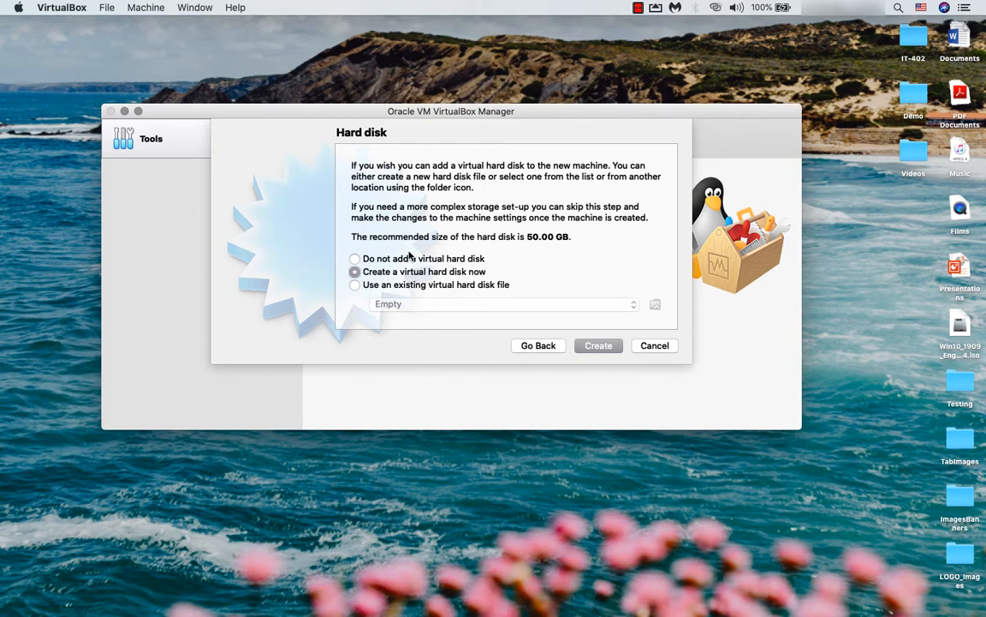
# - Create a new 50.00 GB fixed-size virtual hard disk in VDI format for the machine
pyautogui.click(355, 271)
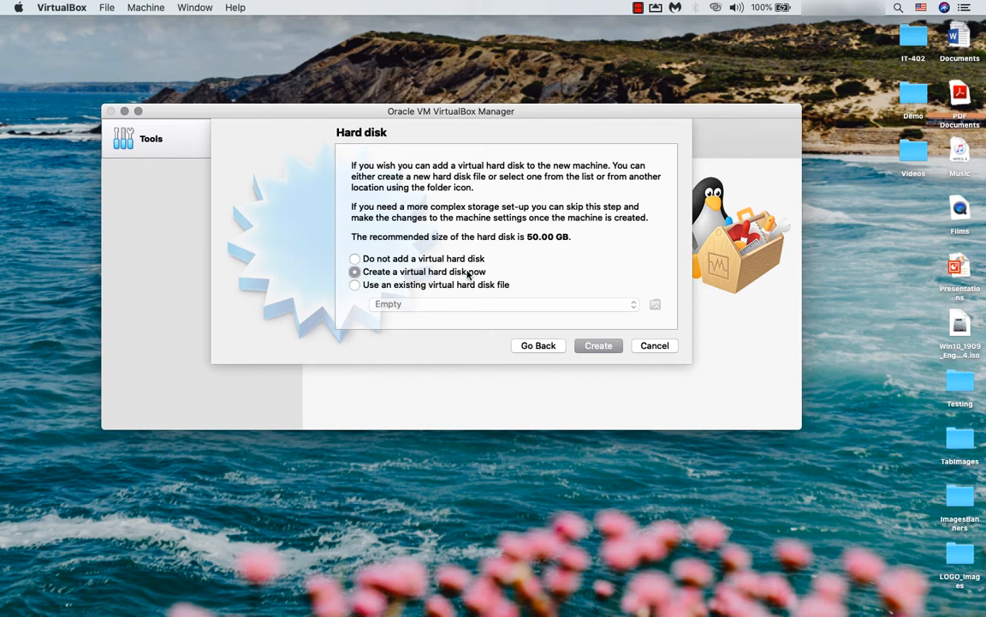
pyautogui.click(598, 345)
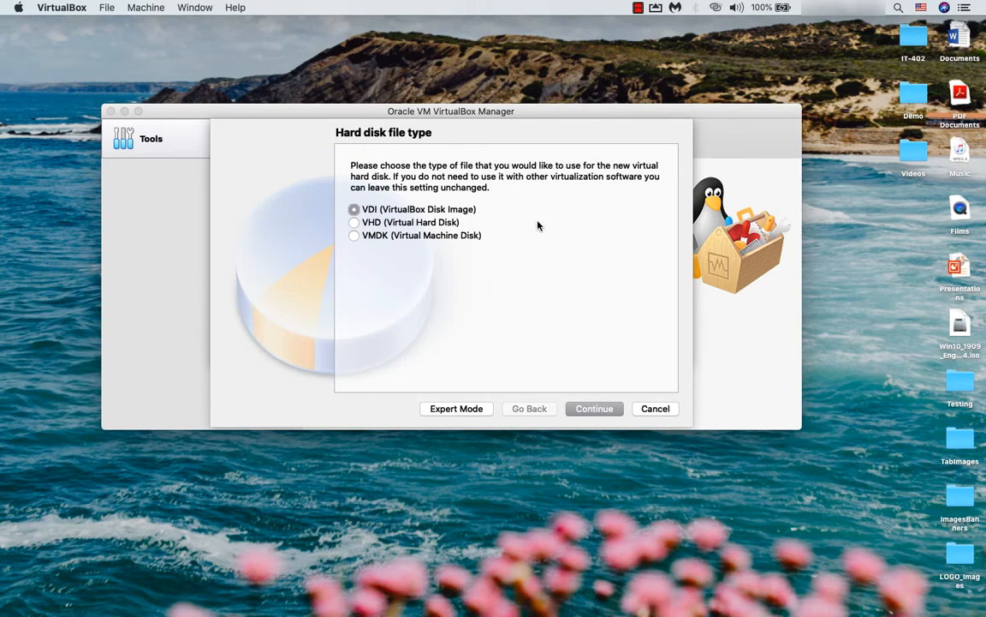
pyautogui.click(354, 212)
pyautogui.click(583, 410)
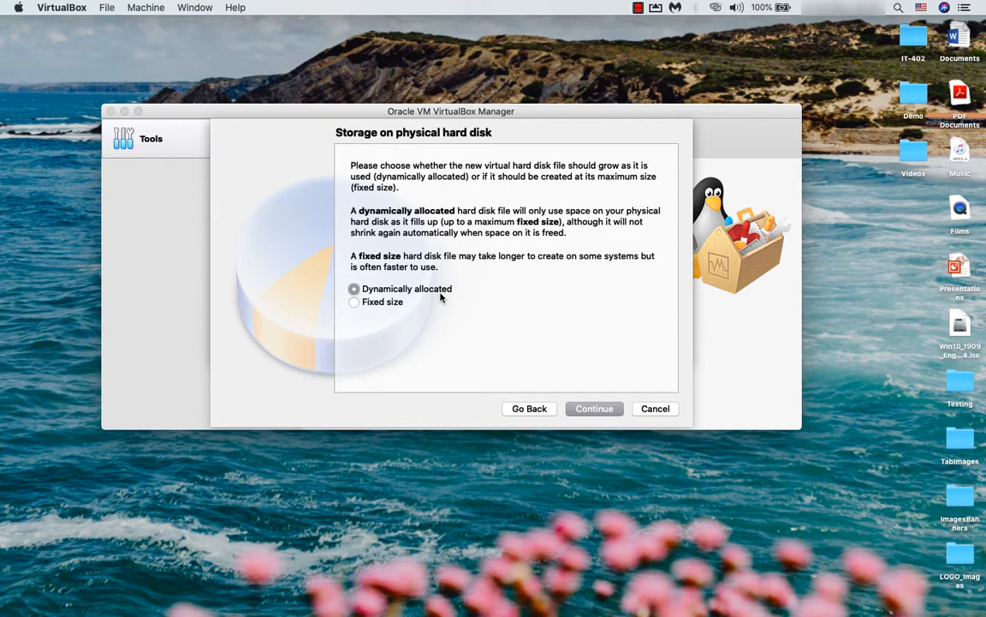
pyautogui.click(354, 303)
pyautogui.click(593, 409)
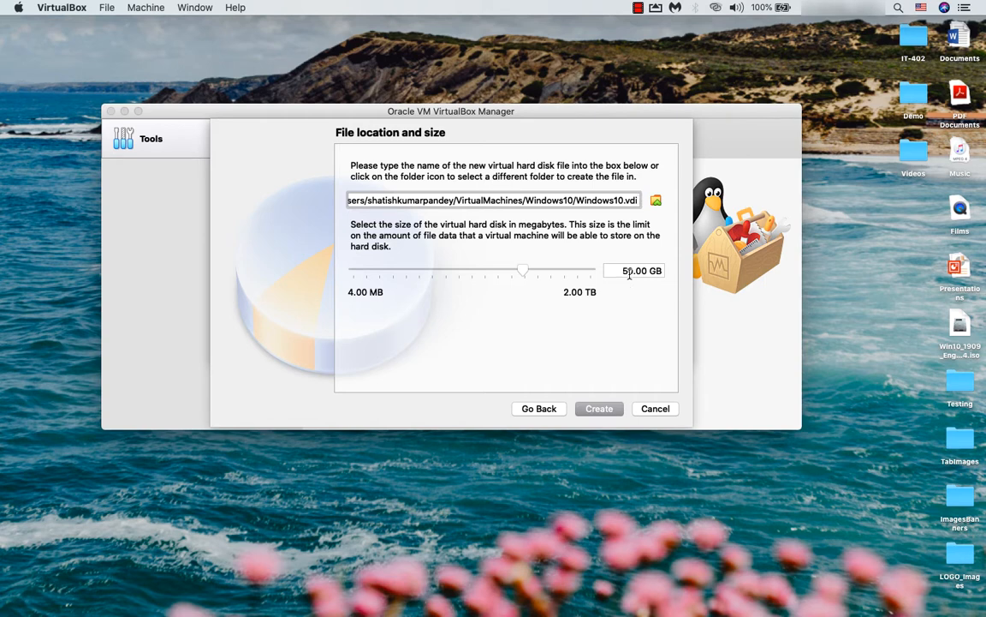
pyautogui.click(599, 410)
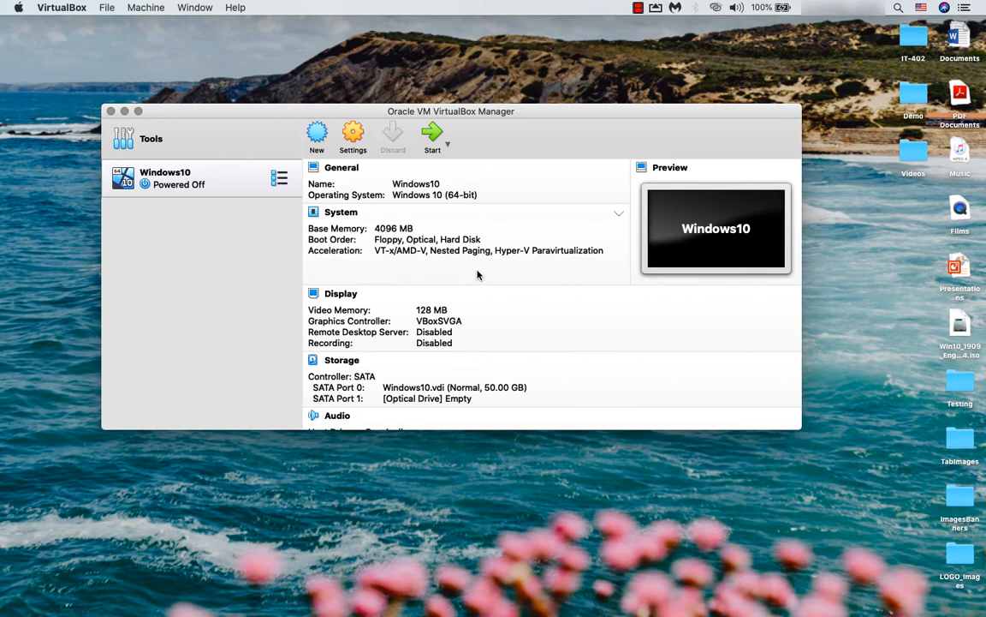
# - Review the Windows10 machine's details, and set its shared clipboard and drag'n'drop to Bidirectional in the advanced general settings
pyautogui.scroll(-5, 478, 274)
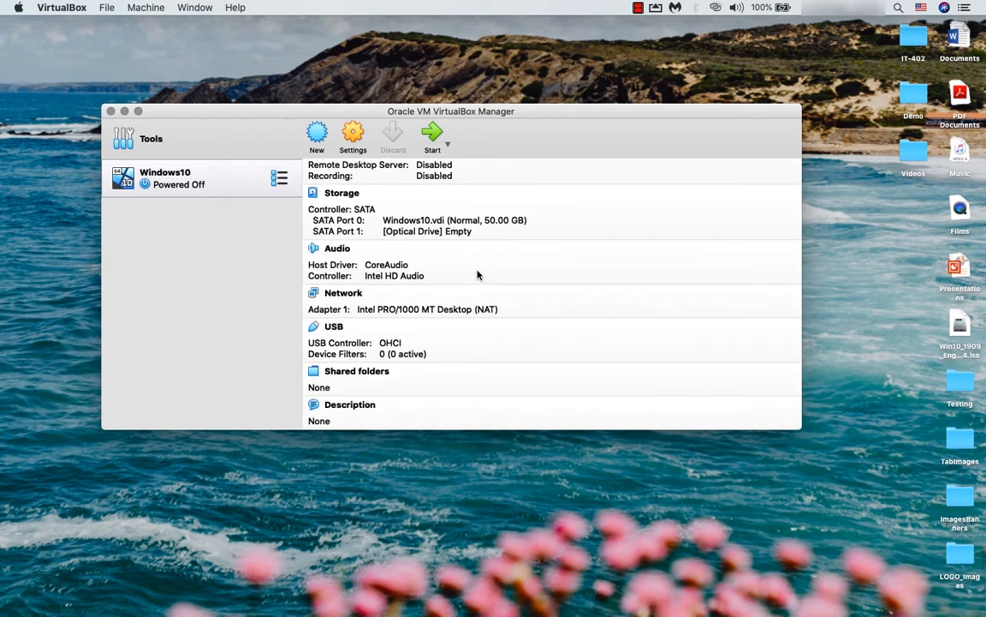
pyautogui.scroll(5, 478, 274)
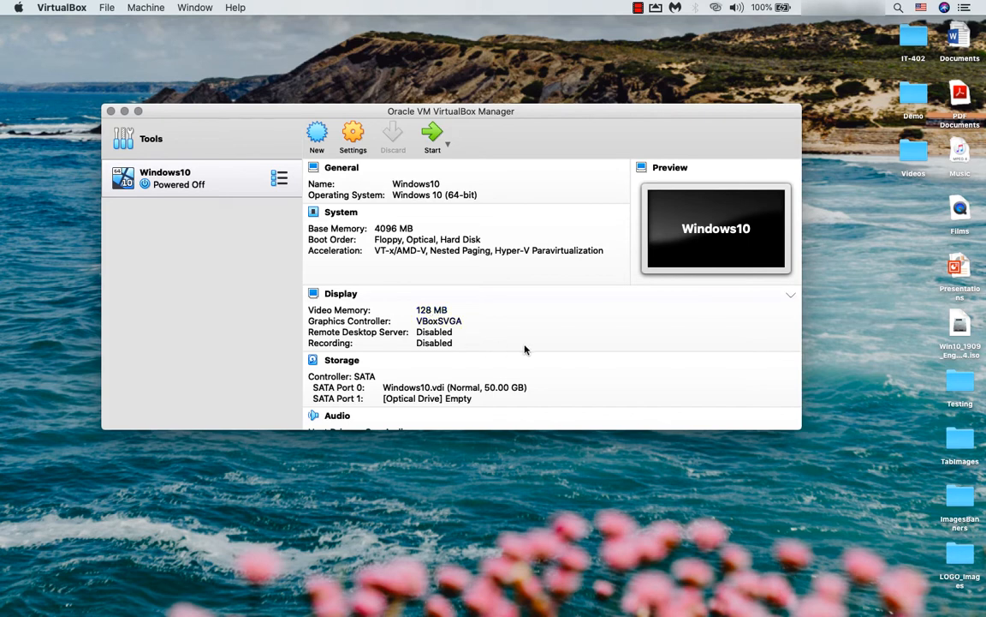
pyautogui.scroll(-5, 524, 347)
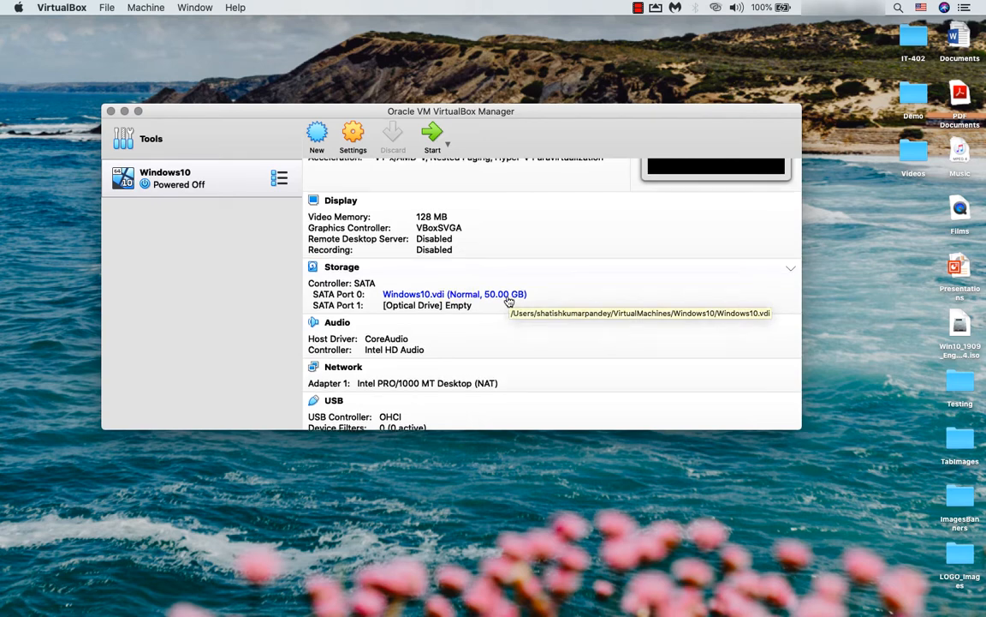
pyautogui.scroll(5, 480, 308)
pyautogui.click(352, 134)
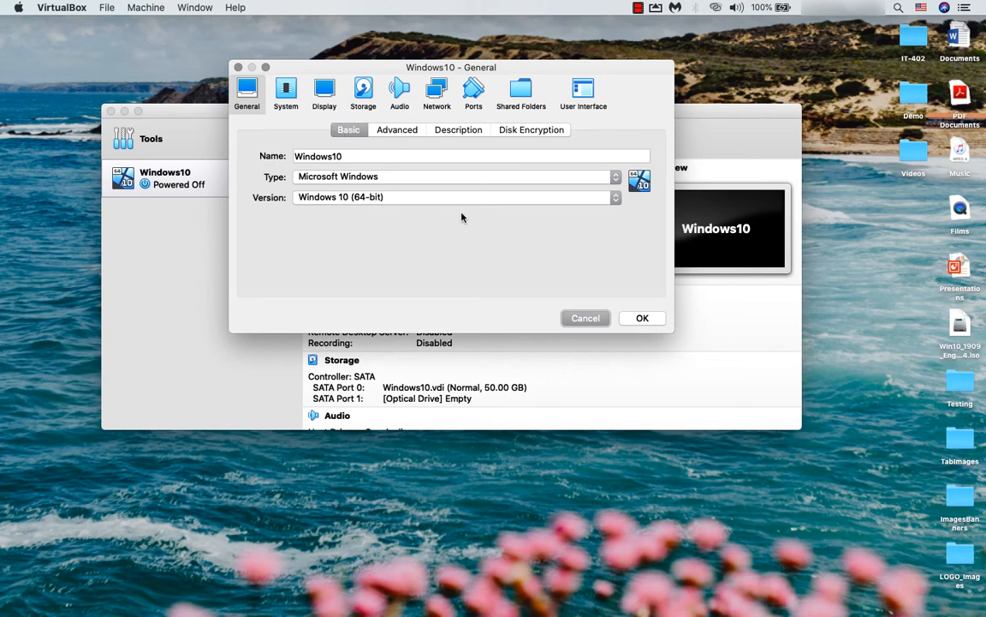
pyautogui.click(403, 130)
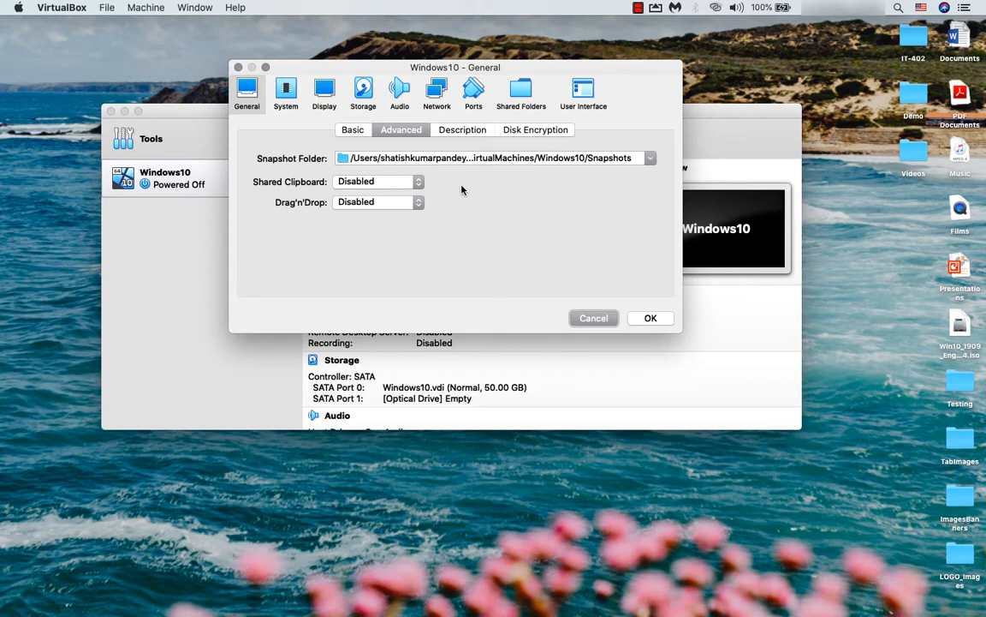
pyautogui.click(418, 182)
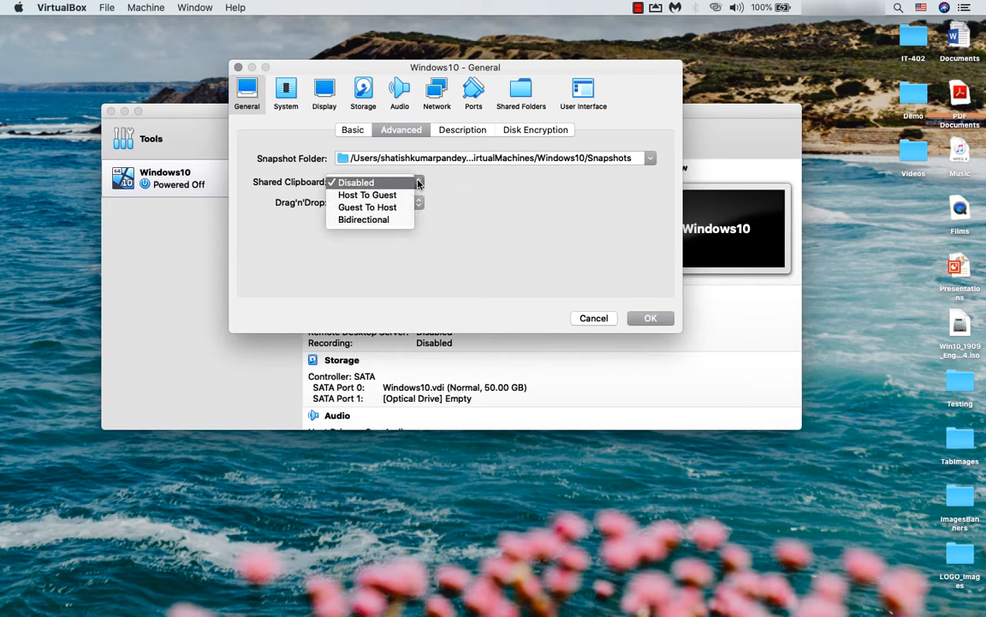
pyautogui.click(398, 221)
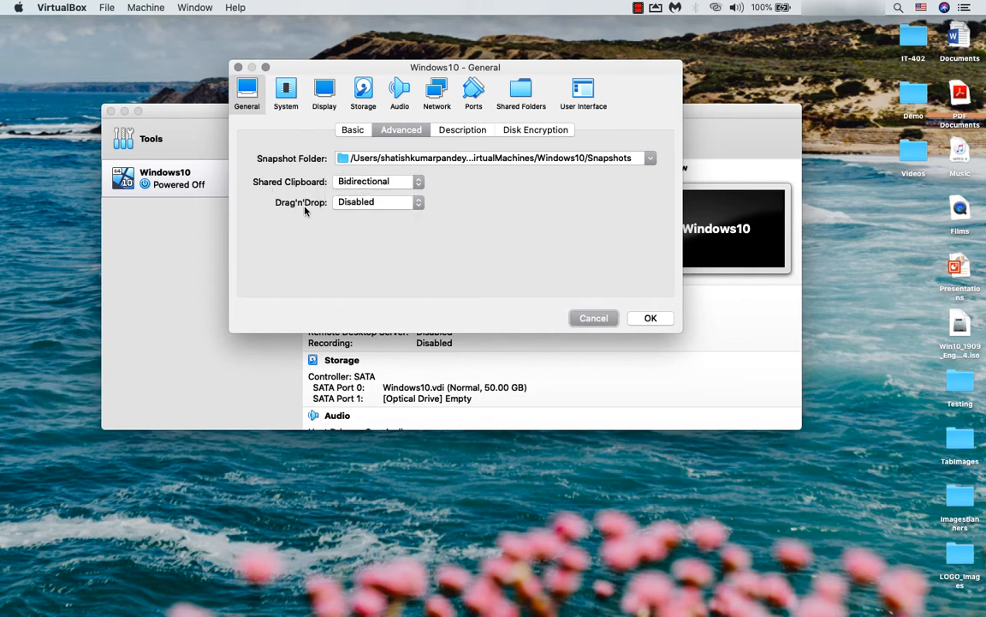
pyautogui.click(418, 203)
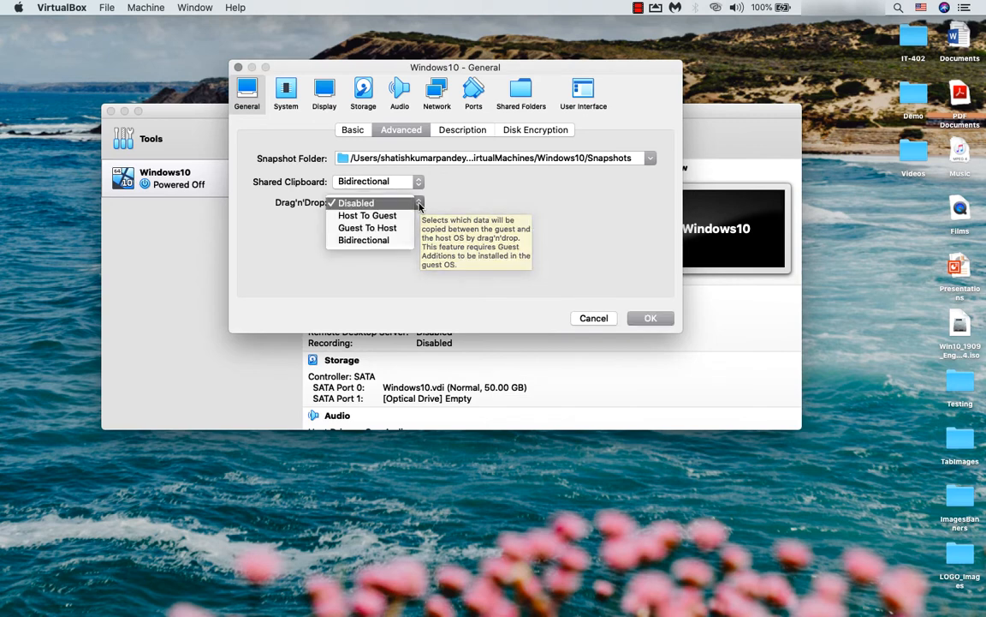
pyautogui.click(394, 240)
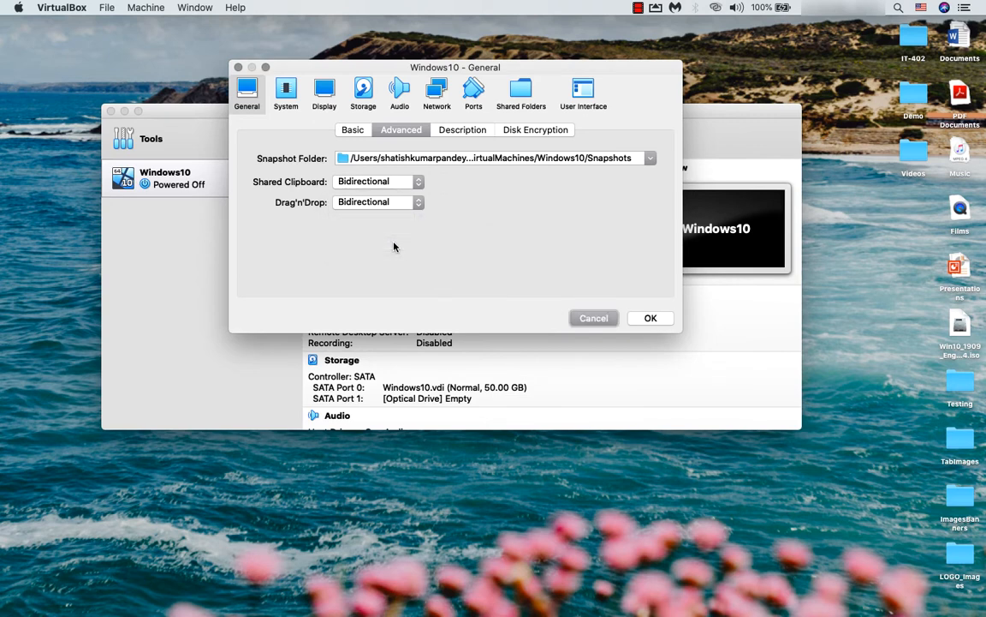
# - View the disk encryption options, and move Hard Disk to the top of the machine's boot order
pyautogui.click(532, 130)
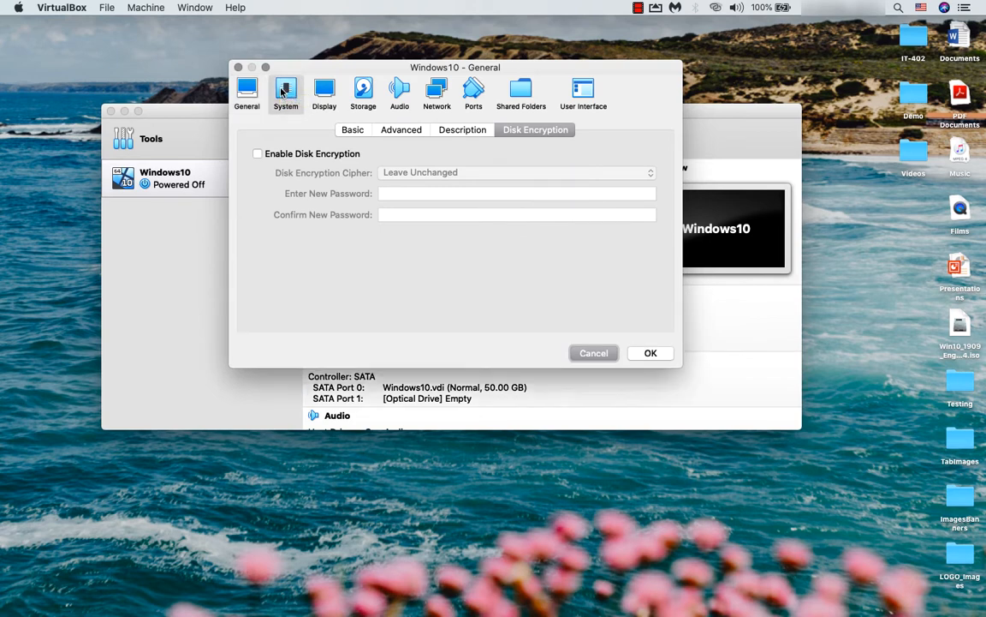
pyautogui.click(283, 93)
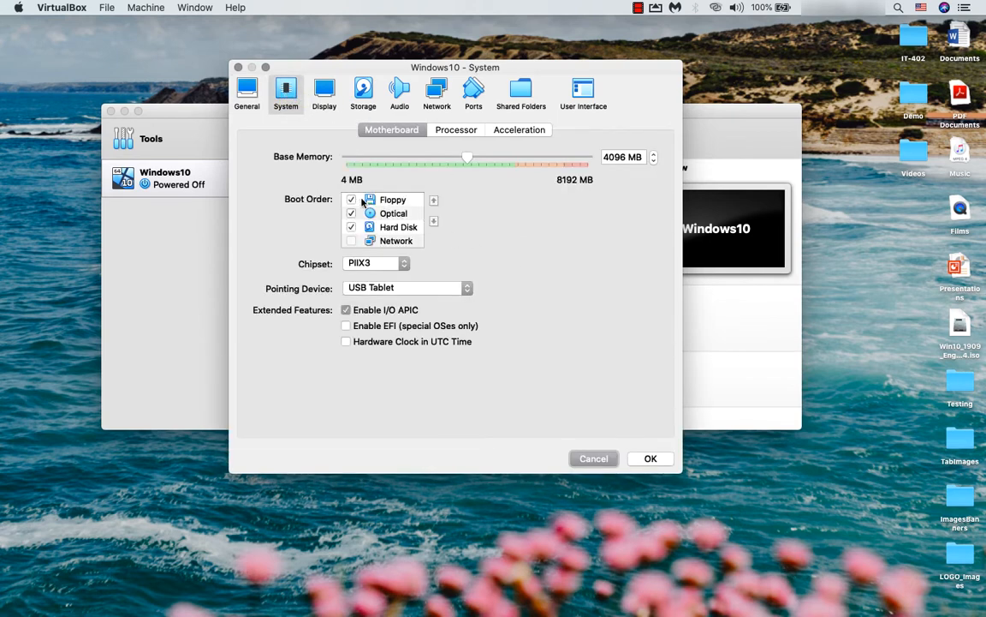
pyautogui.click(399, 227)
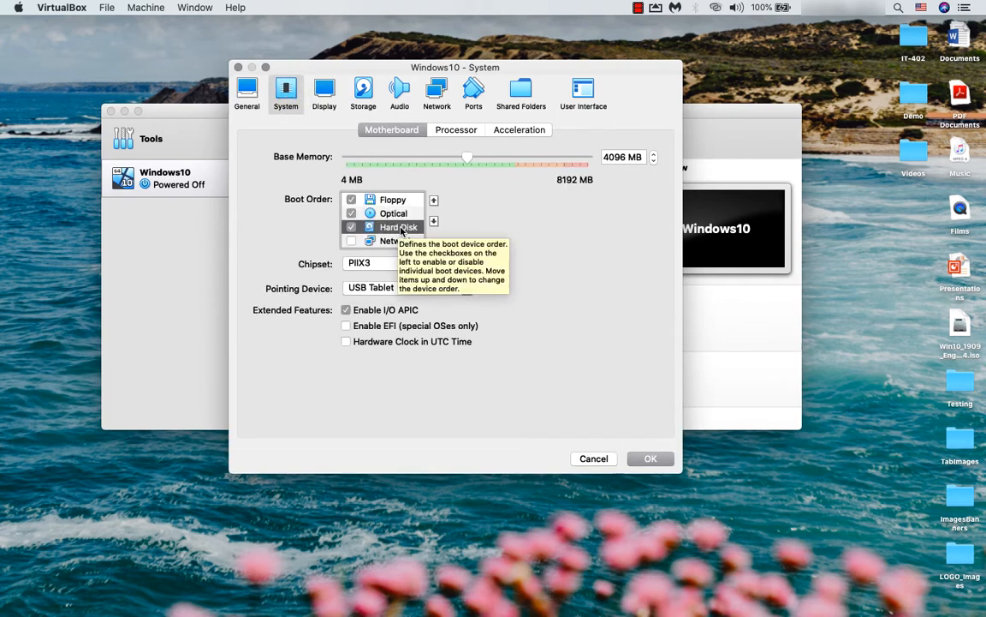
pyautogui.click(434, 202)
pyautogui.click(434, 202)
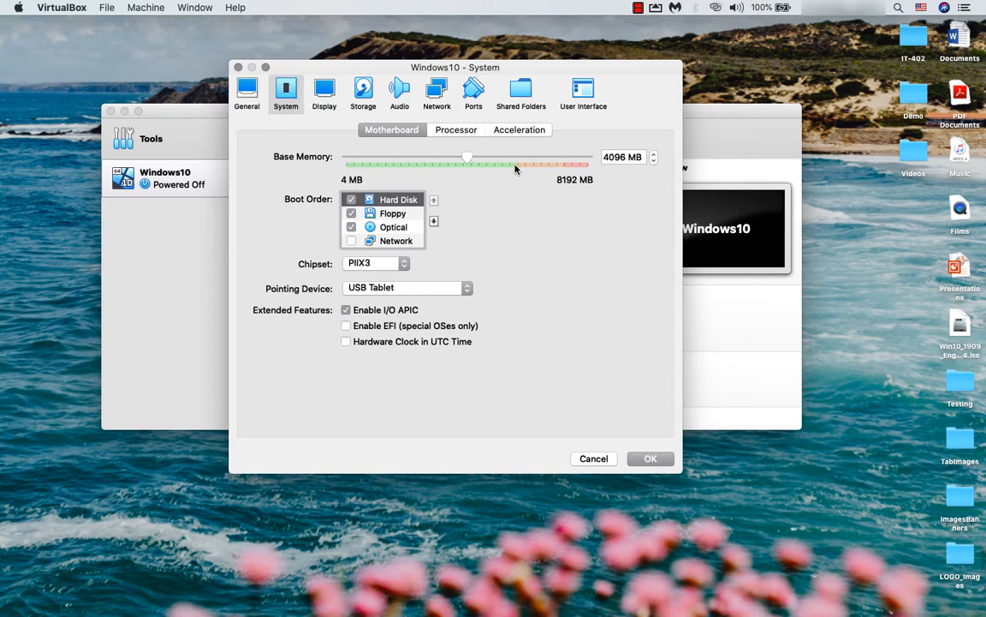
# - Increase the machine's processor count and check its acceleration settings
pyautogui.click(465, 131)
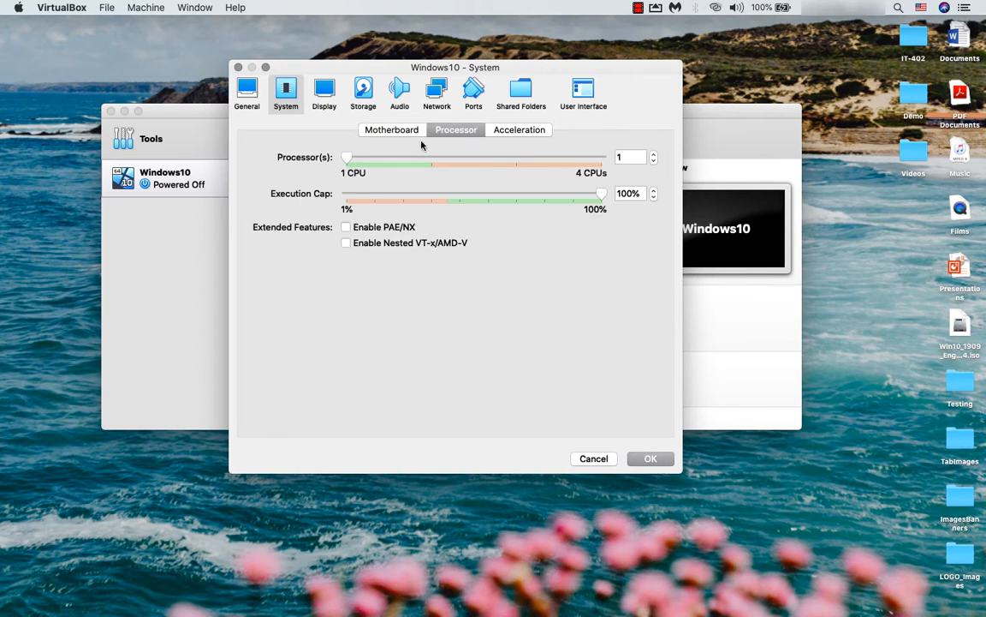
pyautogui.click(653, 155)
pyautogui.click(516, 133)
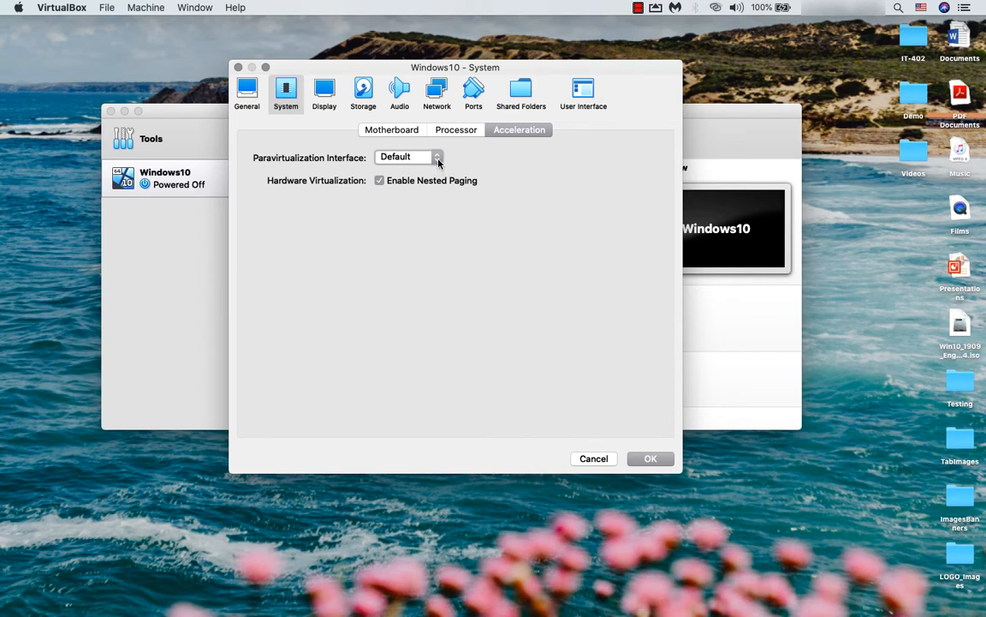
# - In the display settings, keep the VBoxSVGA graphics controller, enable 3D acceleration and raise the video memory to 256 MB
pyautogui.click(324, 91)
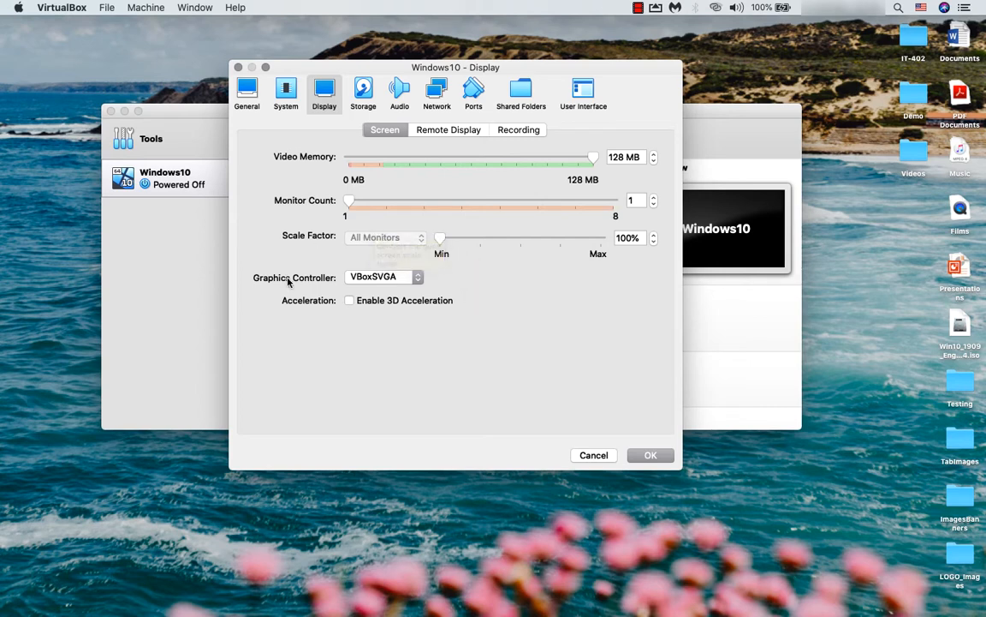
pyautogui.click(417, 279)
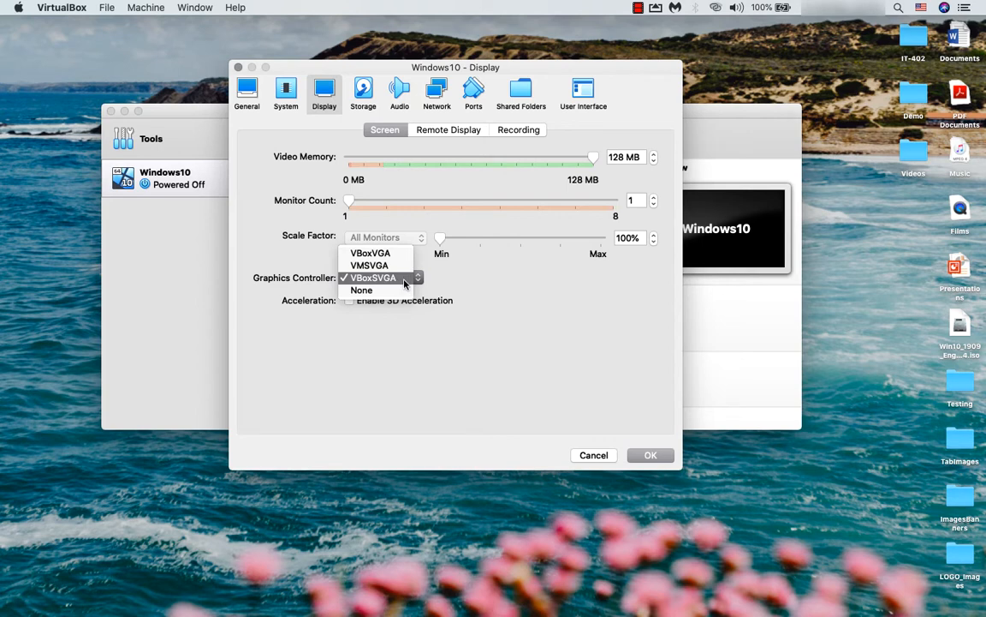
pyautogui.click(407, 282)
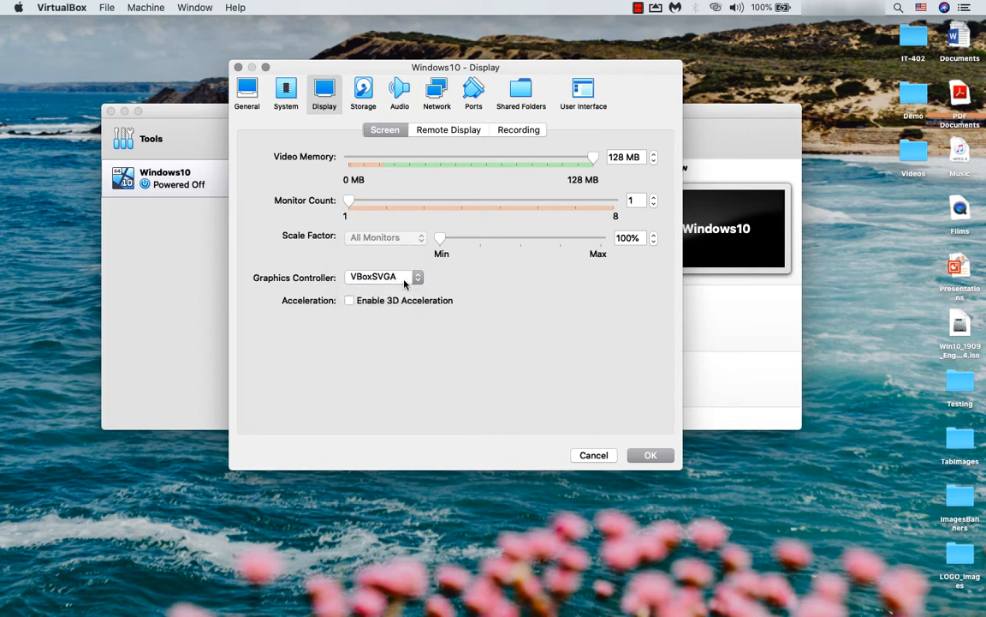
pyautogui.click(351, 301)
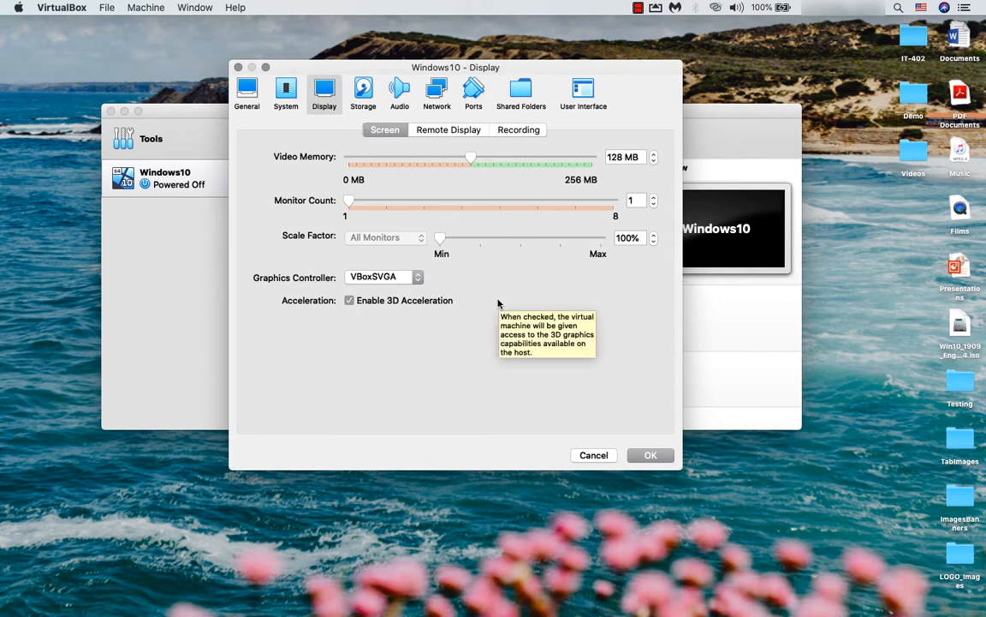
pyautogui.moveTo(471, 158); pyautogui.dragTo(595, 163)
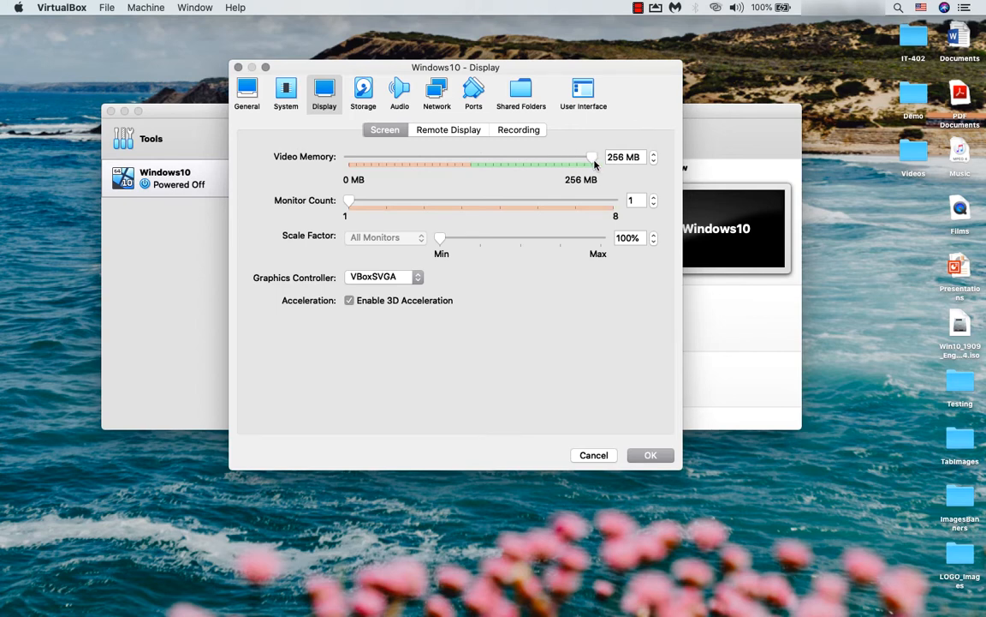
# - Review the remote display, recording and storage settings, and enable audio input in the machine's audio settings
pyautogui.click(455, 131)
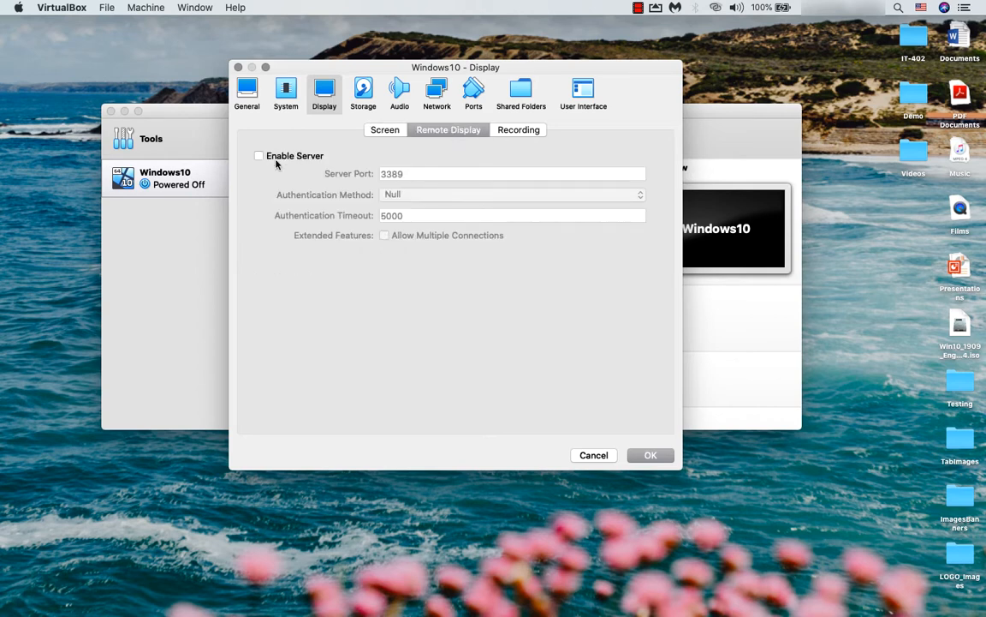
pyautogui.click(520, 131)
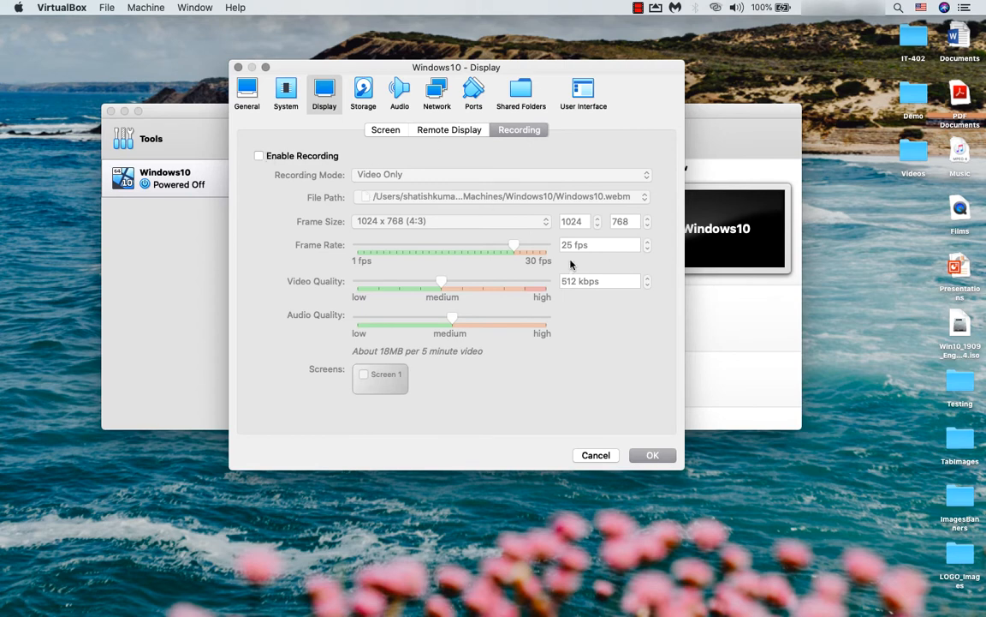
pyautogui.click(363, 93)
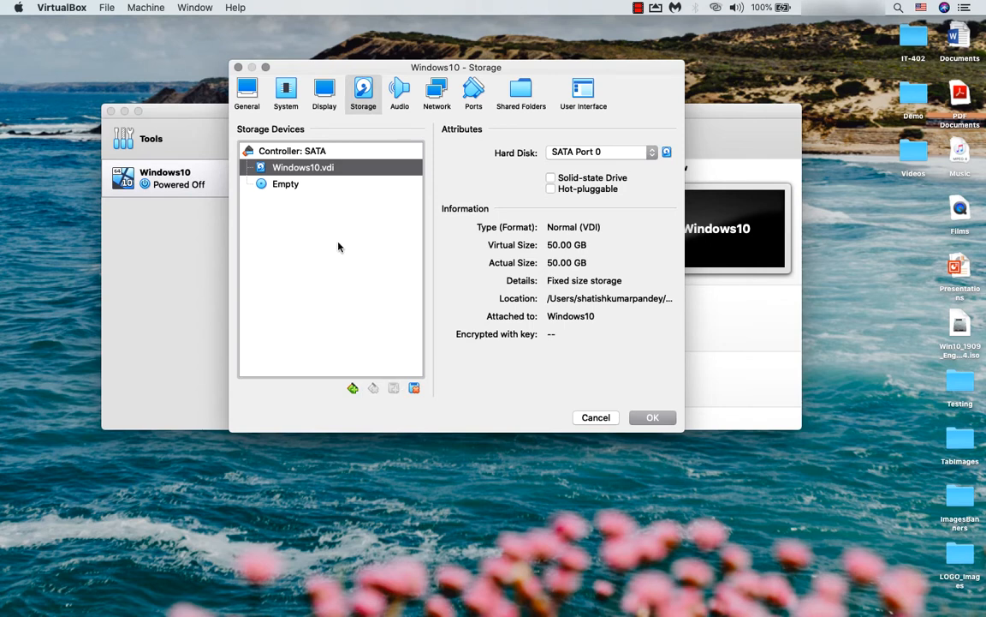
pyautogui.click(400, 89)
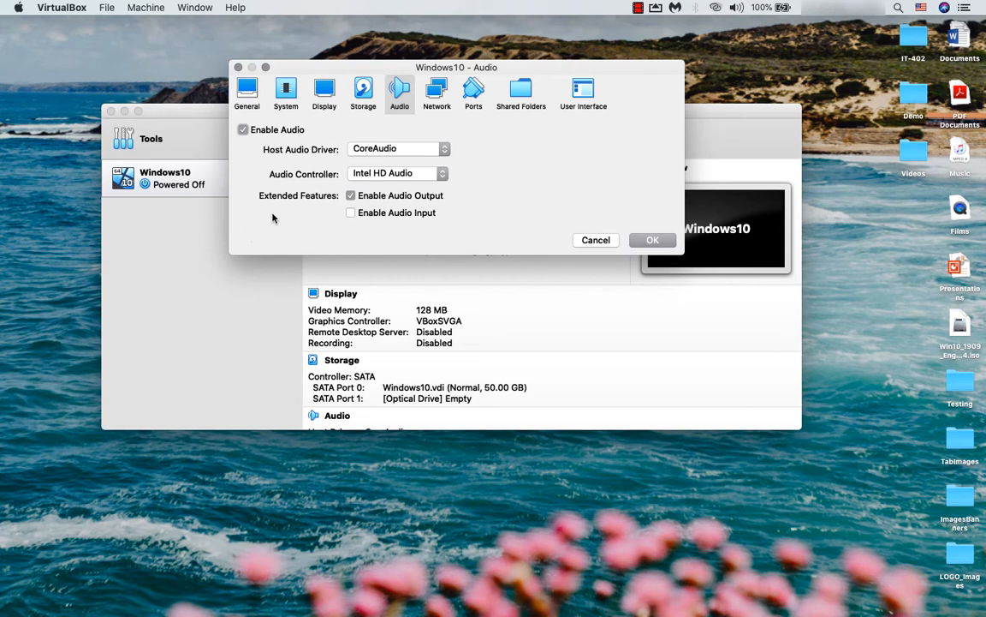
pyautogui.click(351, 213)
# - Check the shared folder and user interface options without adding a folder, and save the machine's settings
pyautogui.click(520, 96)
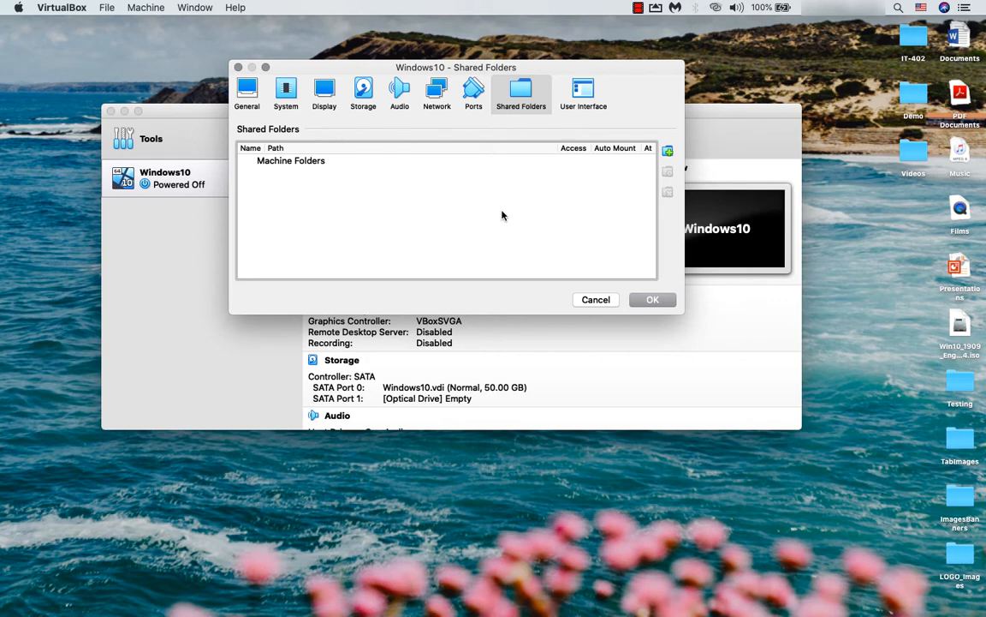
pyautogui.click(667, 152)
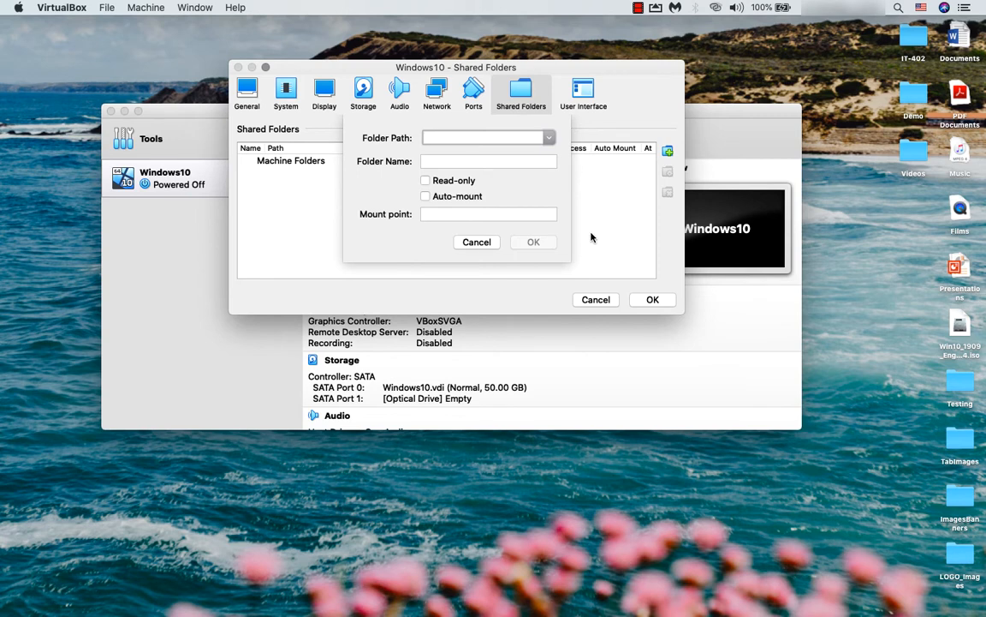
pyautogui.click(486, 244)
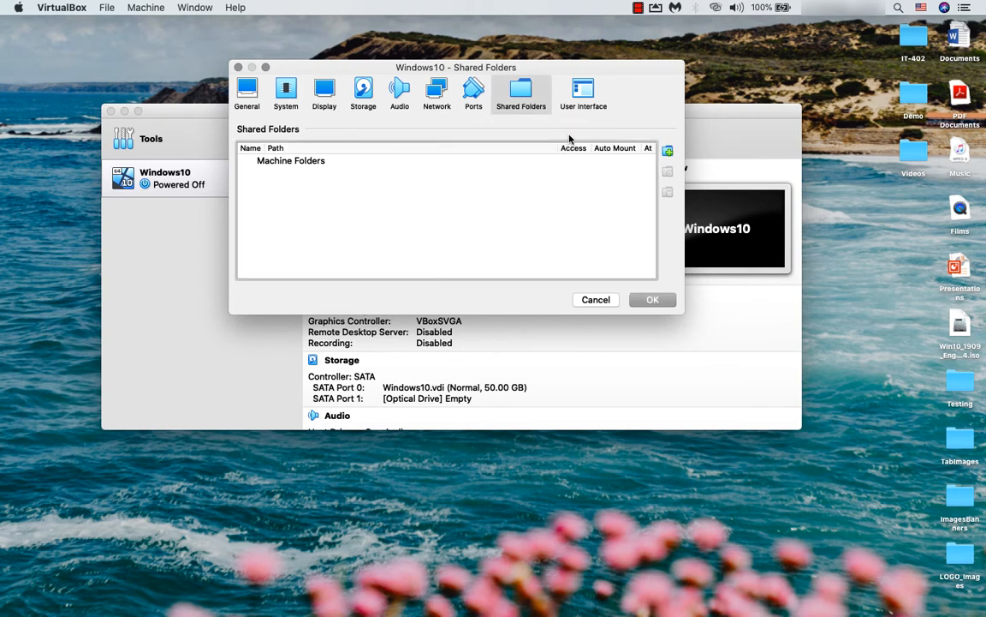
pyautogui.click(581, 97)
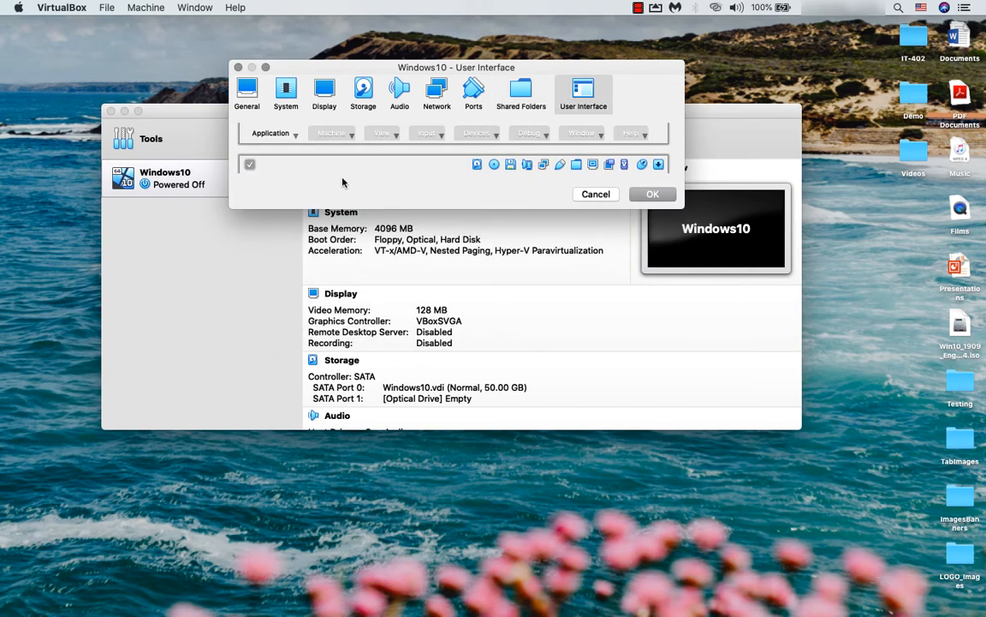
pyautogui.click(651, 195)
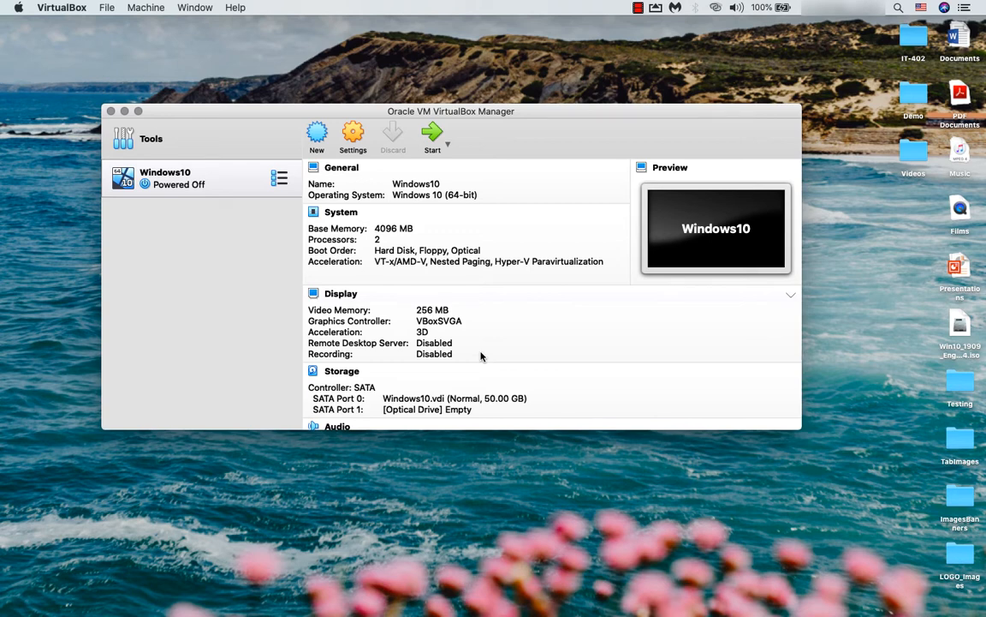
pyautogui.press('super+space')
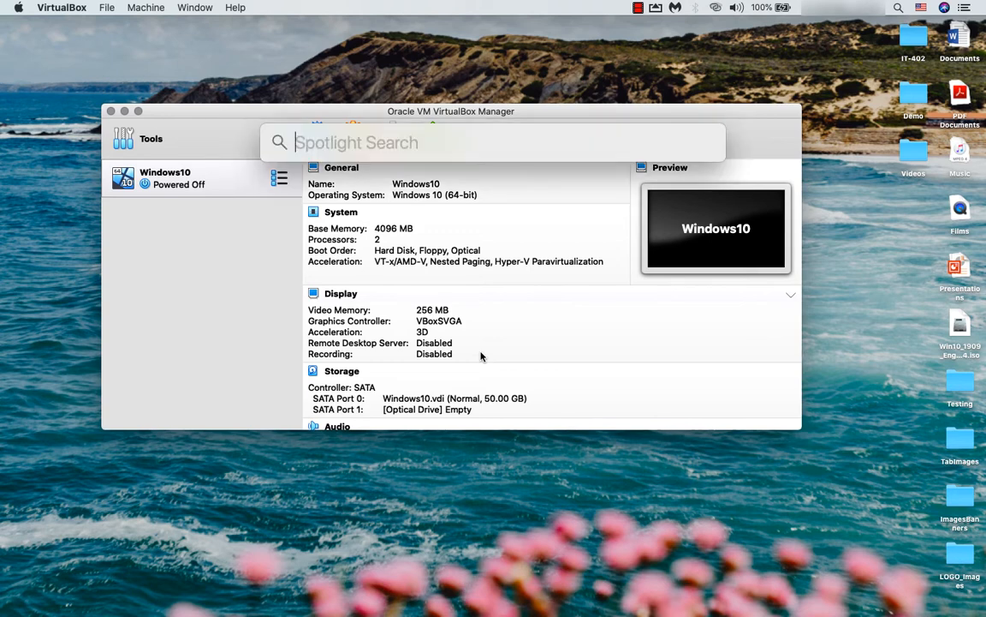
pyautogui.write('sa')
pyautogui.press('Return')
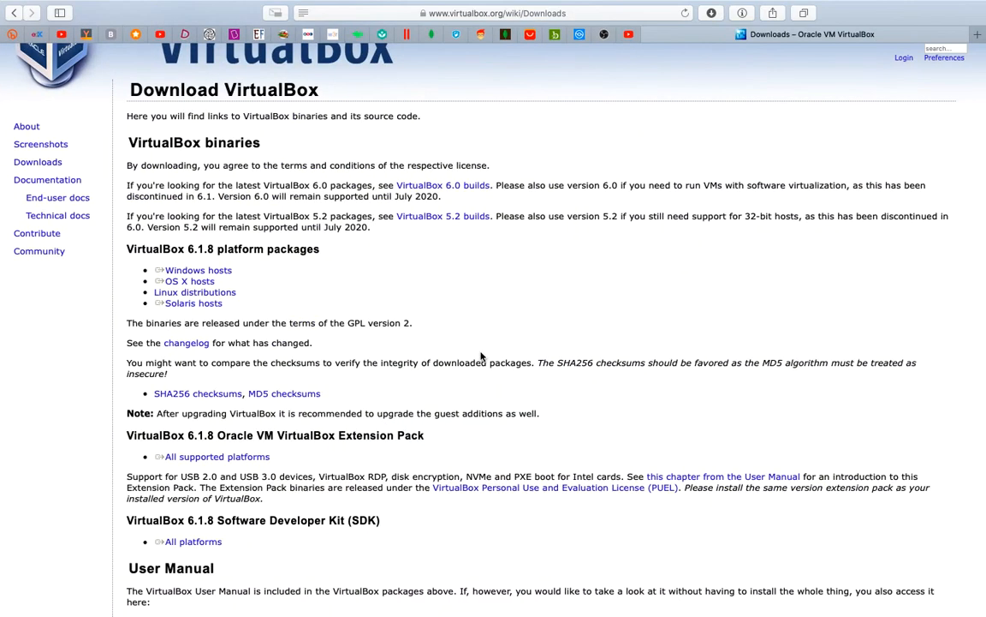
pyautogui.press('super+t')
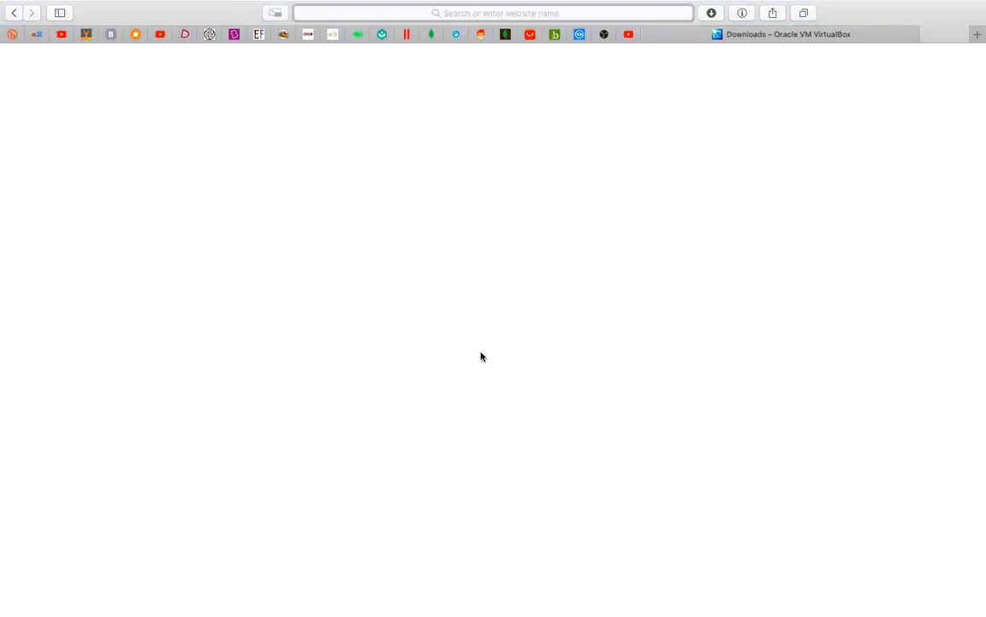
pyautogui.press('Return')
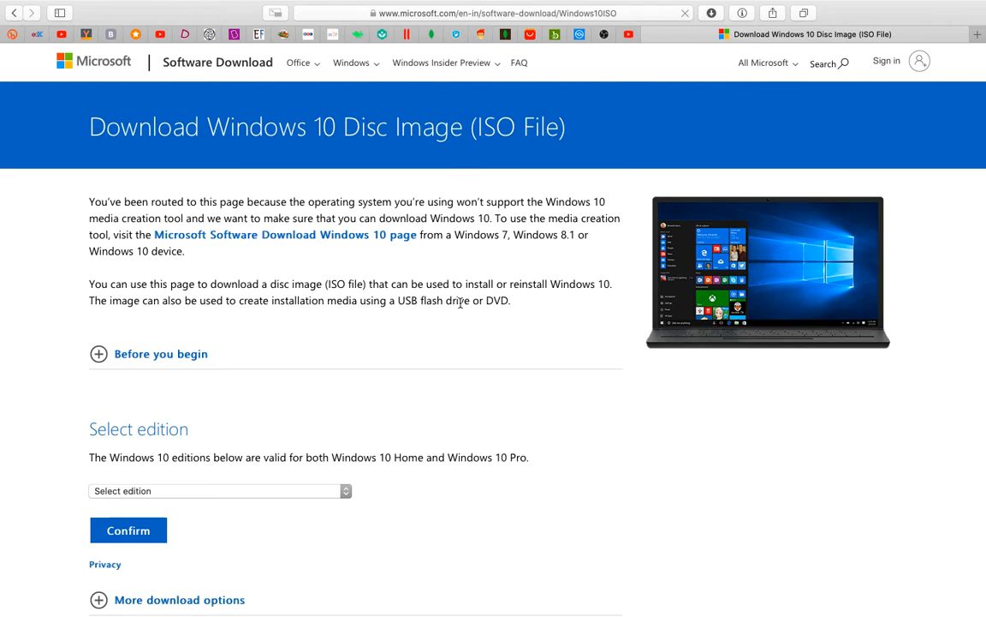
# - Choose Windows 10 as the edition, expand the additional download options and confirm the edition
pyautogui.scroll(-3, 459, 302)
pyautogui.scroll(-2, 459, 304)
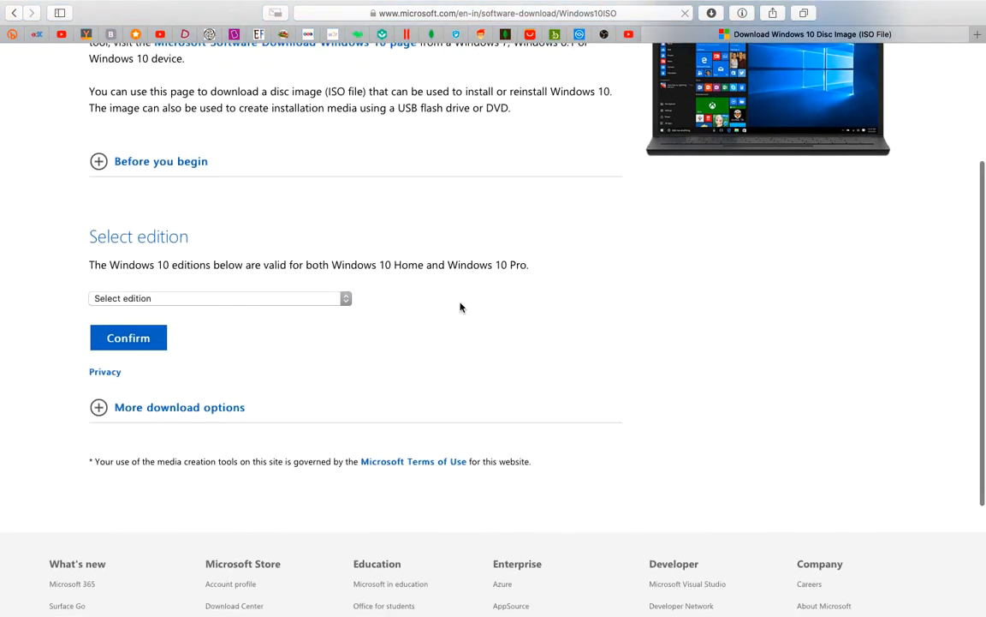
pyautogui.click(343, 300)
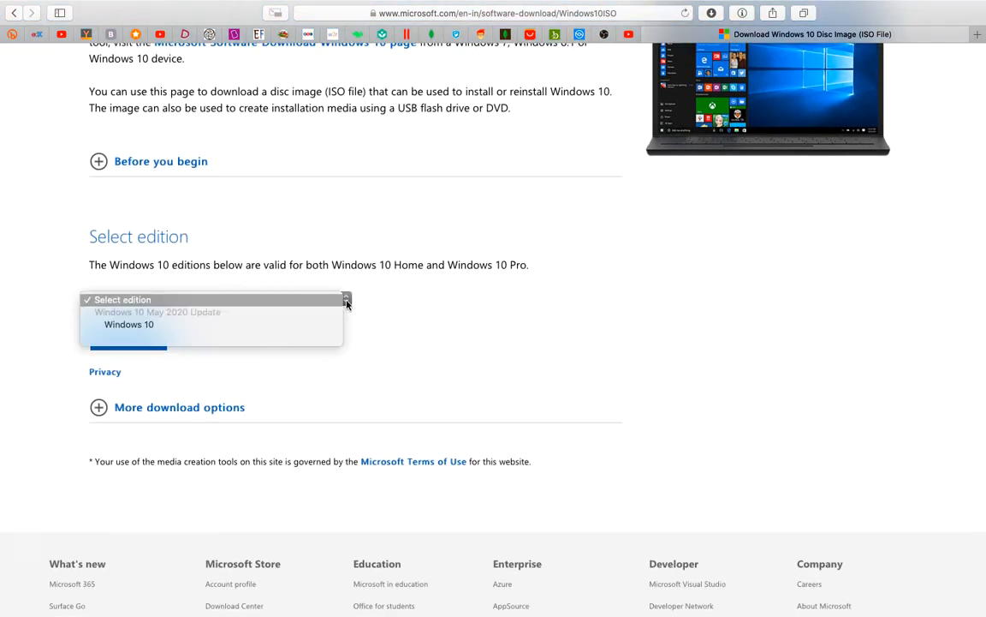
pyautogui.click(276, 328)
pyautogui.click(257, 407)
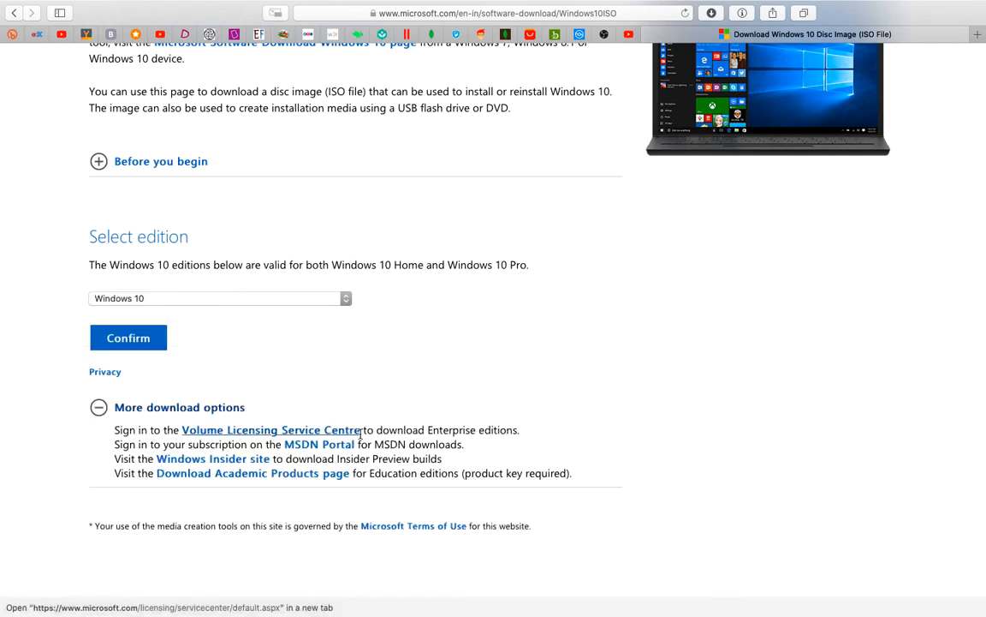
pyautogui.click(118, 339)
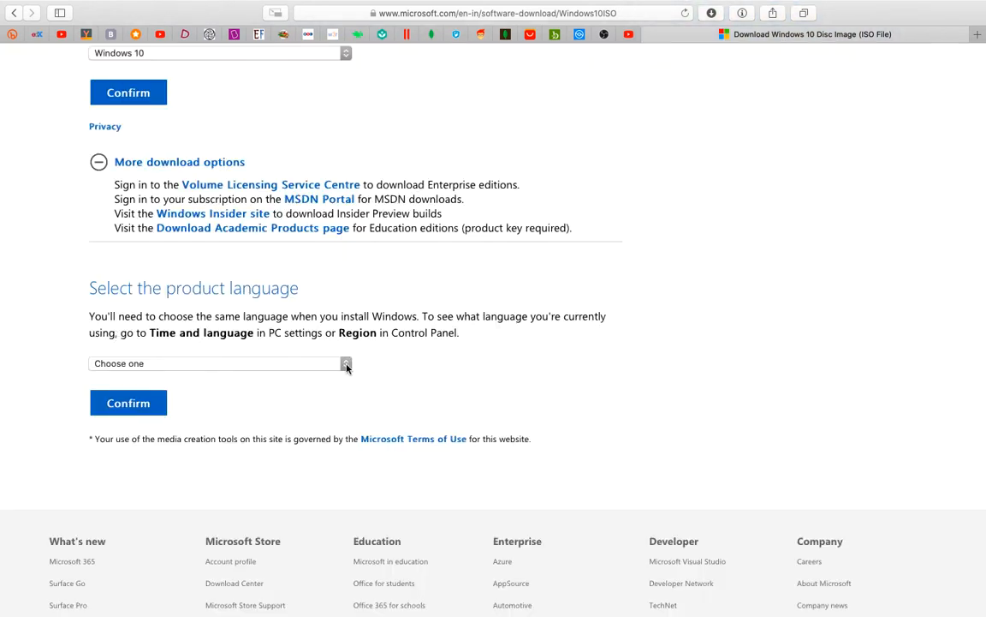
# - Choose English International as the product language and confirm it
pyautogui.click(346, 365)
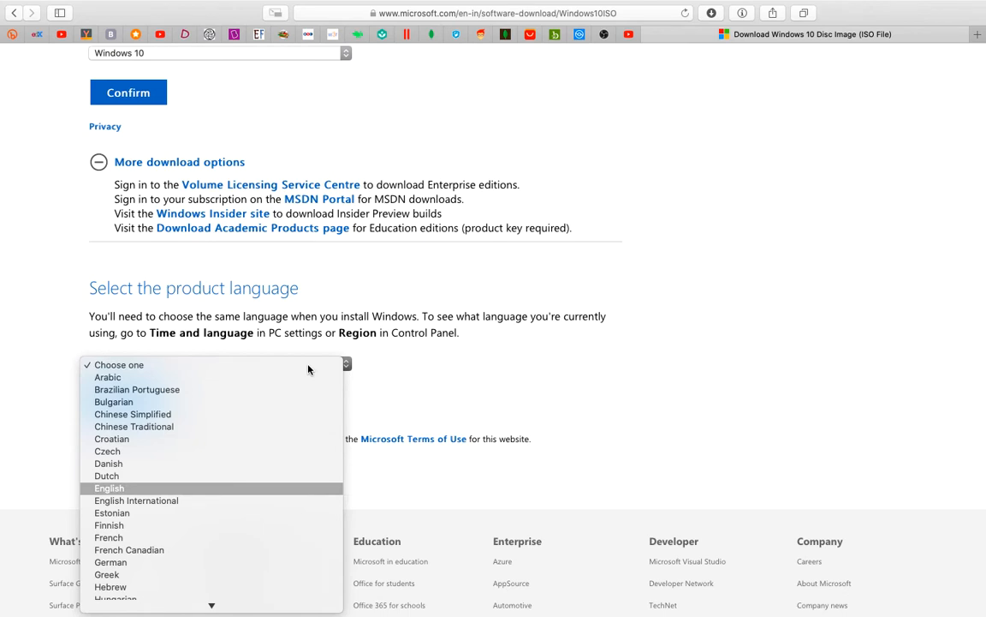
pyautogui.click(258, 501)
pyautogui.click(128, 404)
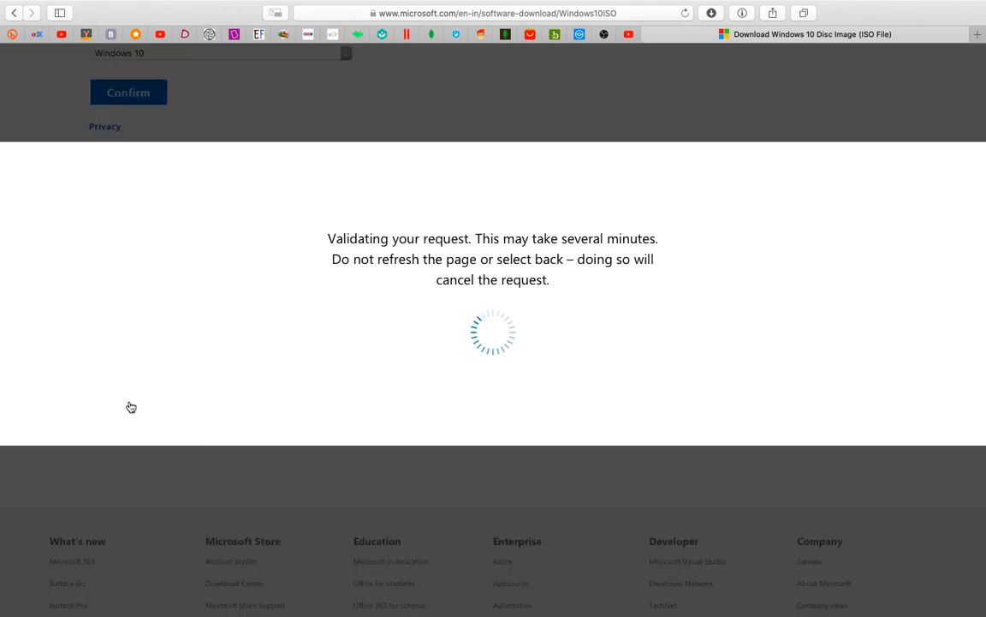
# - Start the 64-bit Windows 10 English International download and stop it from the list of downloads
pyautogui.scroll(3, 436, 198)
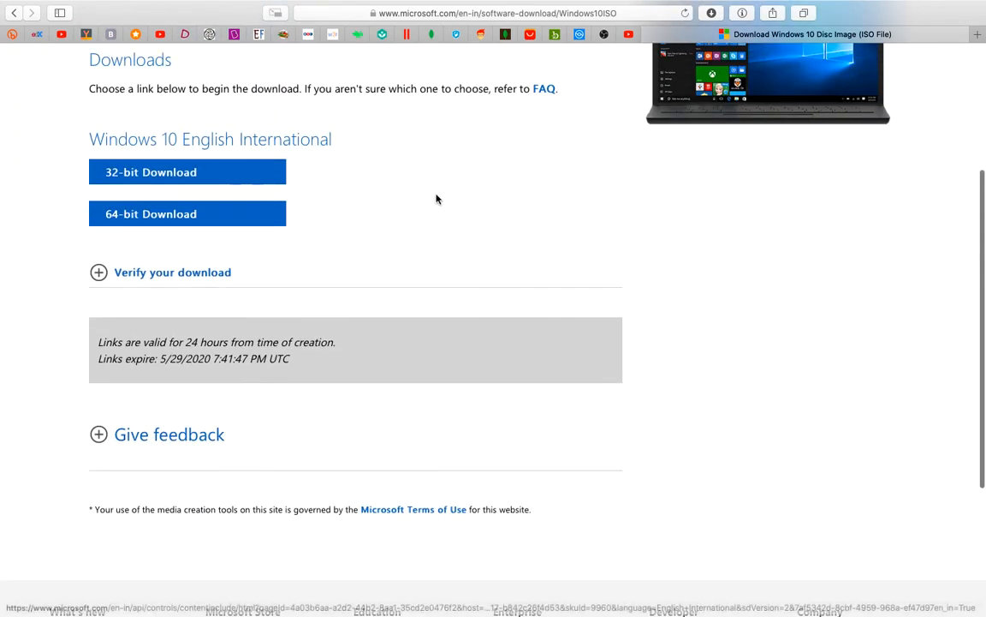
pyautogui.scroll(1, 387, 164)
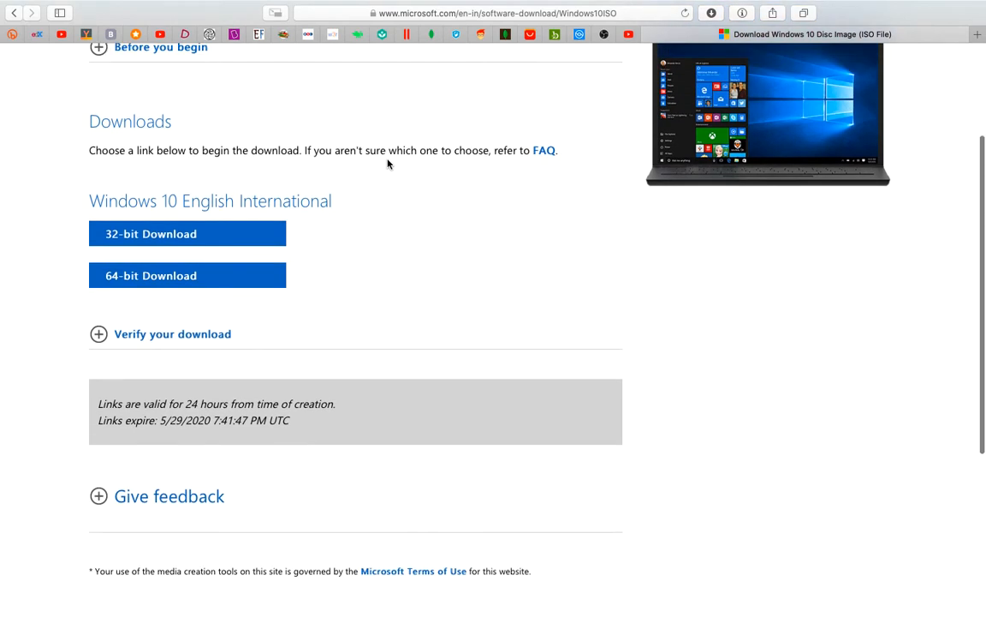
pyautogui.click(155, 275)
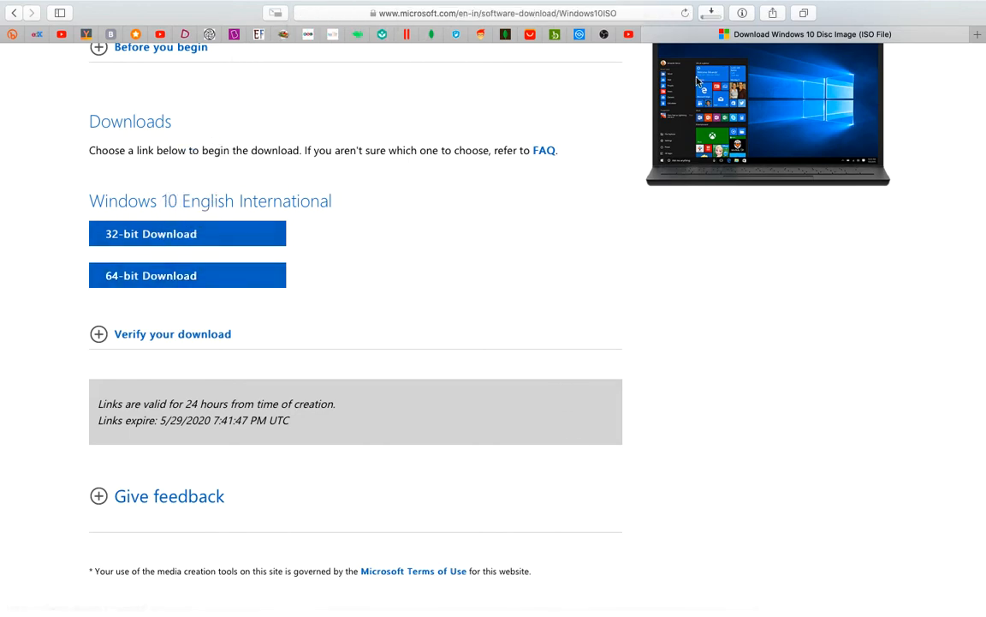
pyautogui.click(715, 15)
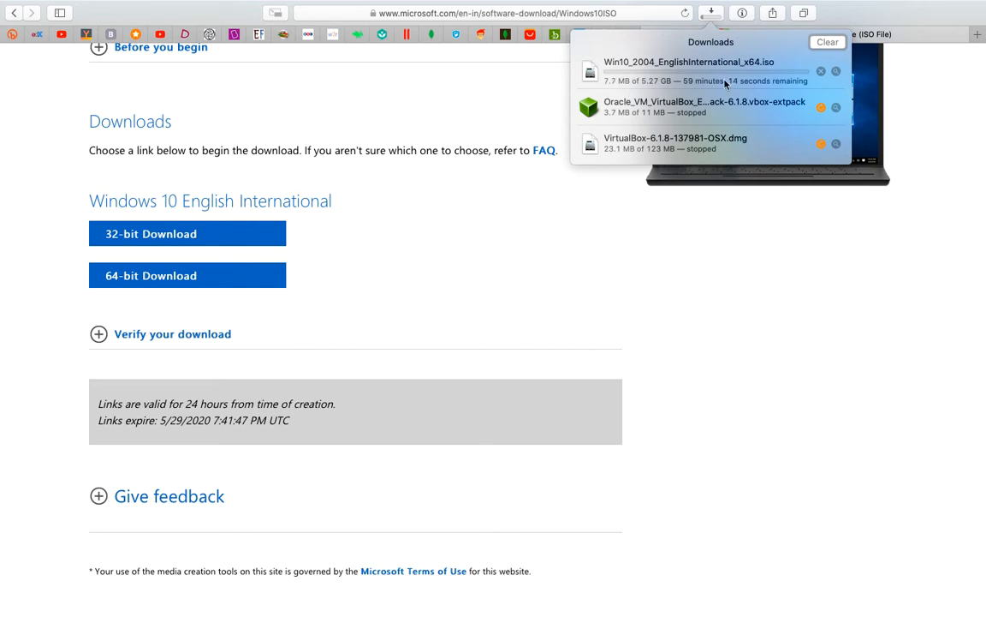
pyautogui.click(822, 72)
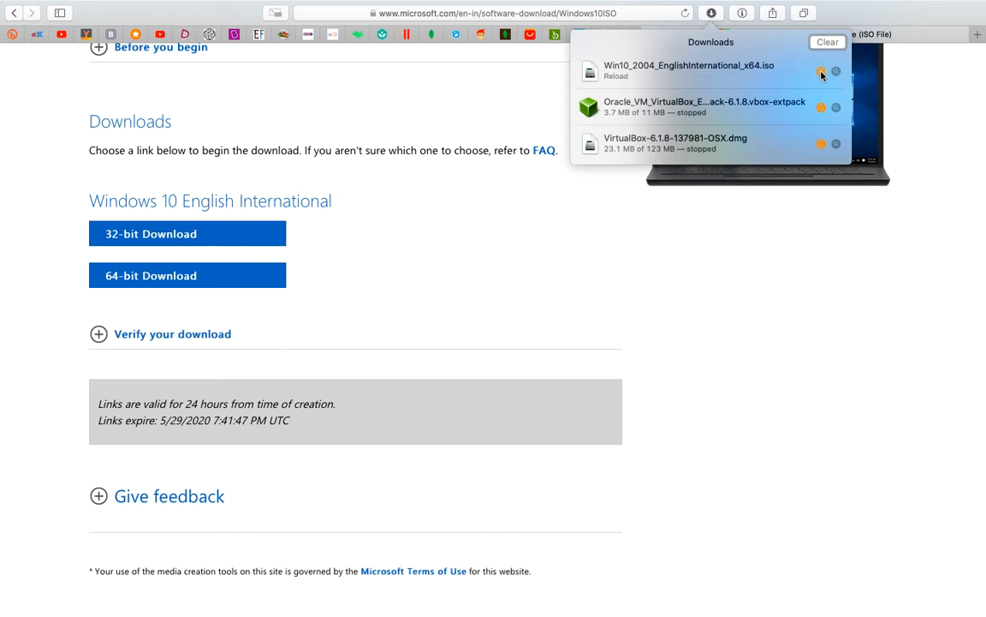
pyautogui.click(654, 255)
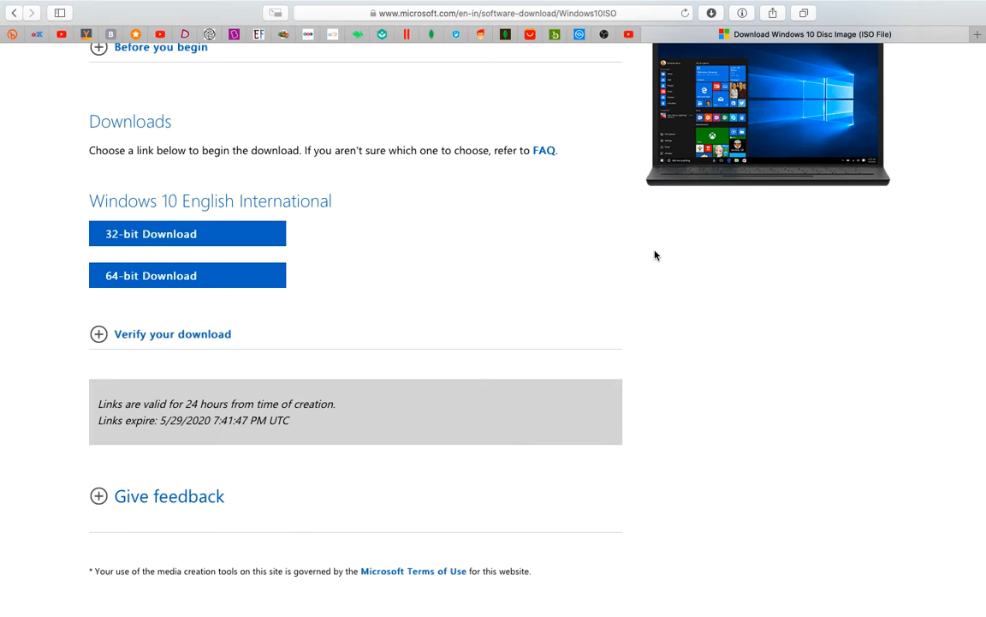
# - Switch to VirtualBox, start the Windows10 virtual machine and open the optical disk selector for its start-up disk
pyautogui.hotkey('ctrl', 'Left')
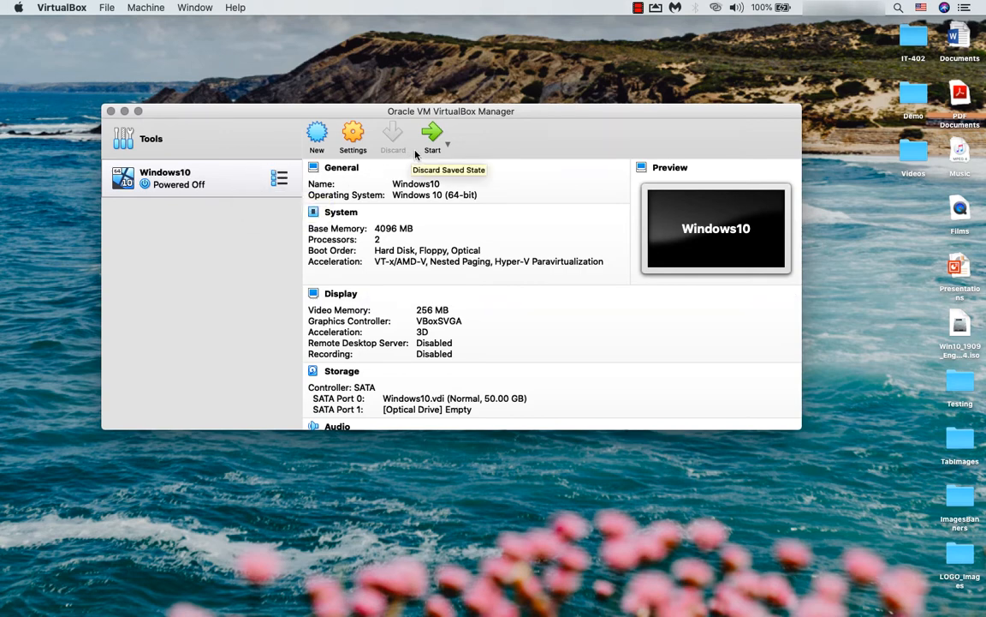
pyautogui.click(434, 132)
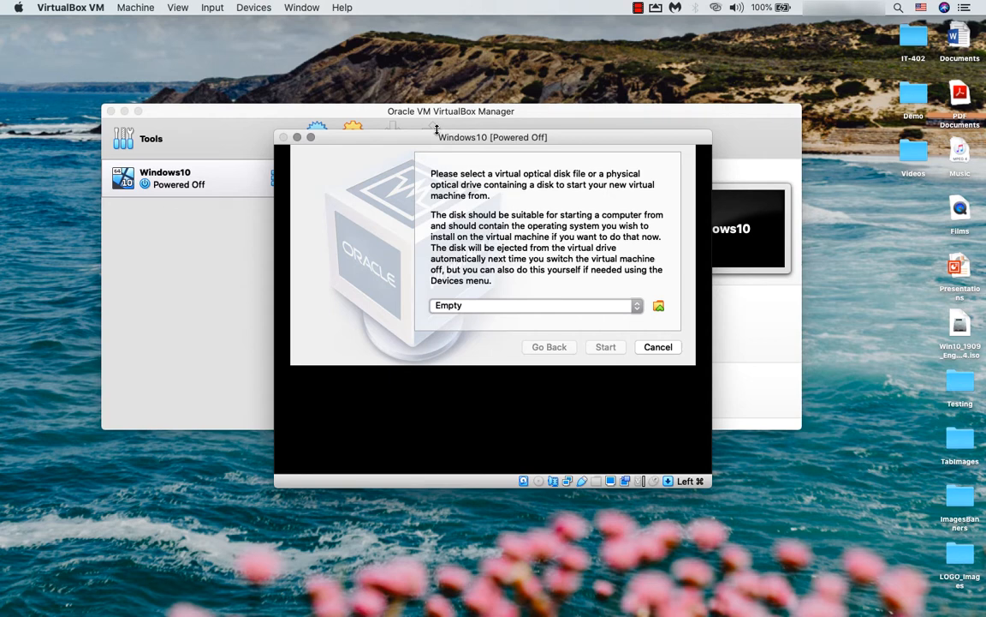
pyautogui.click(658, 306)
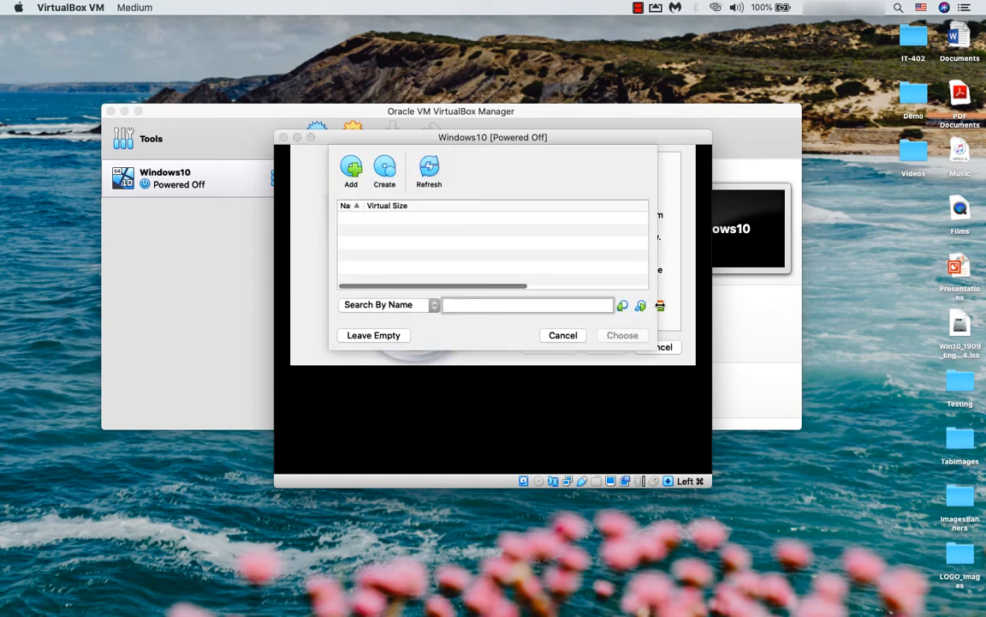
pyautogui.click(430, 174)
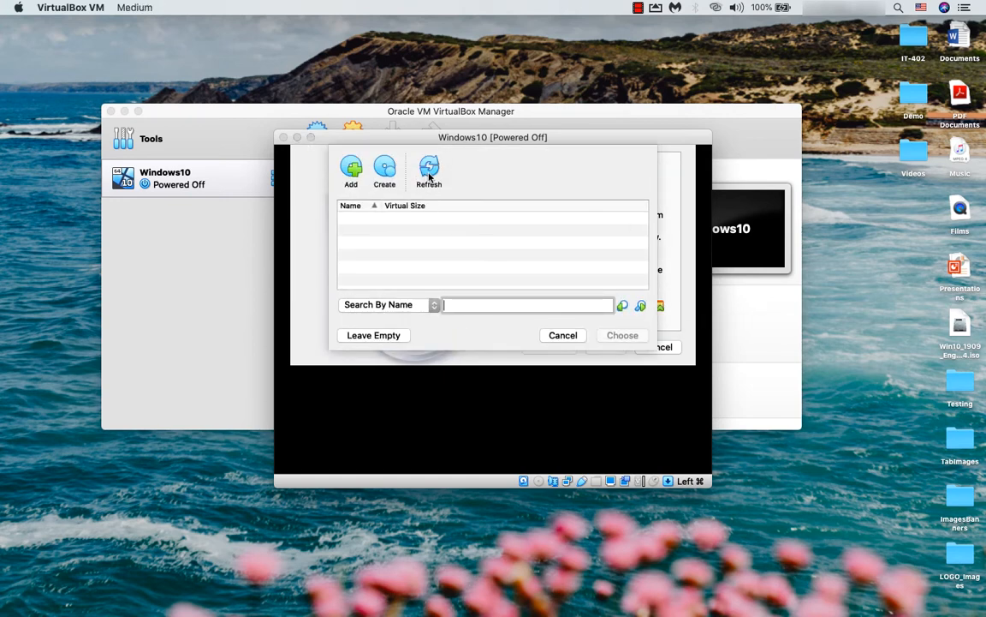
# - Add Win10_1909_EnglishInternational_x64.iso from the Desktop as the start-up disk and boot the virtual machine from it
pyautogui.click(350, 175)
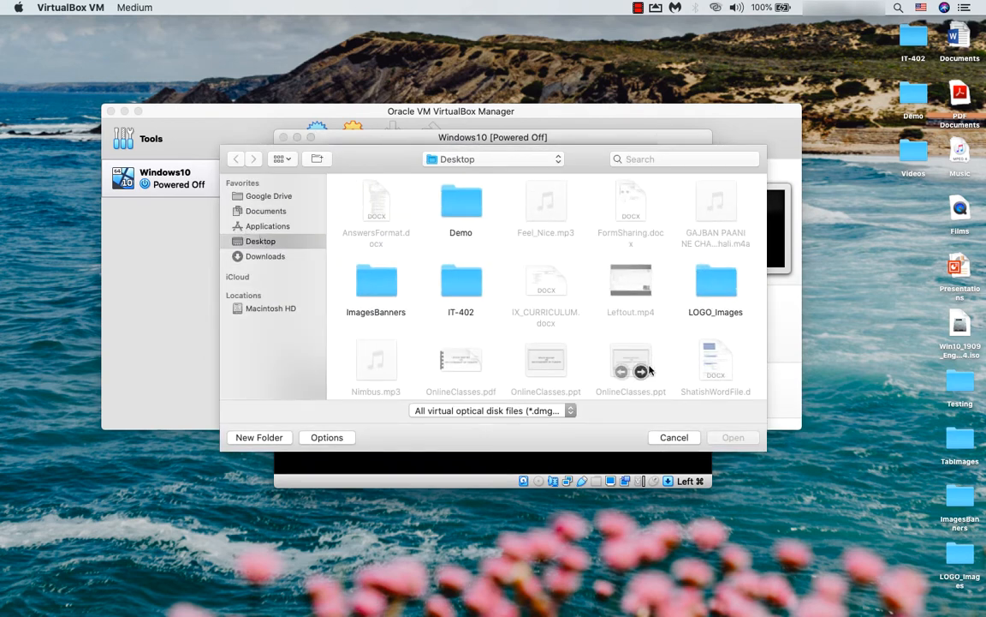
pyautogui.scroll(-5, 648, 370)
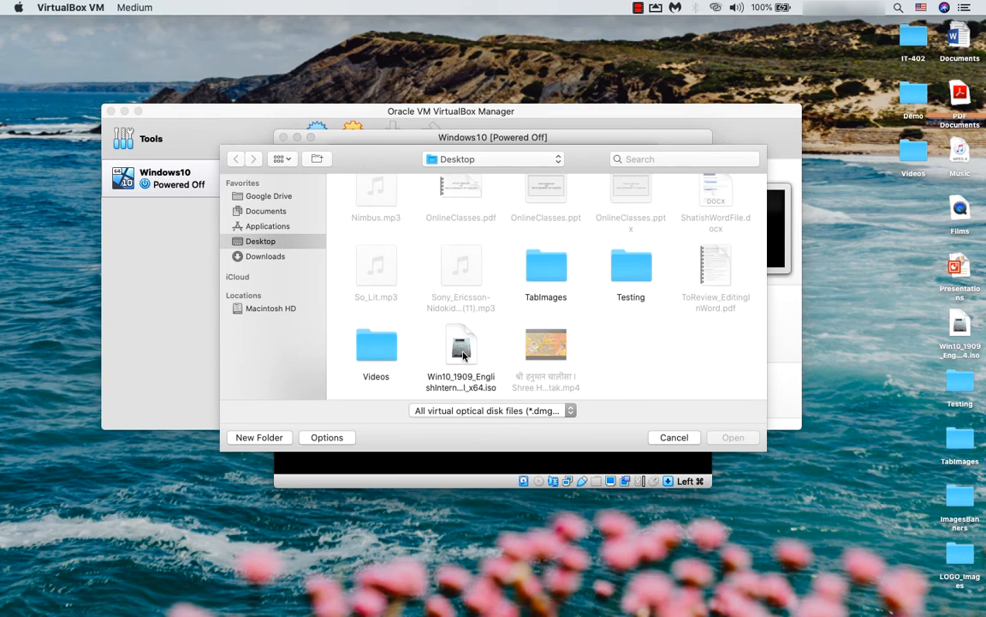
pyautogui.click(462, 351)
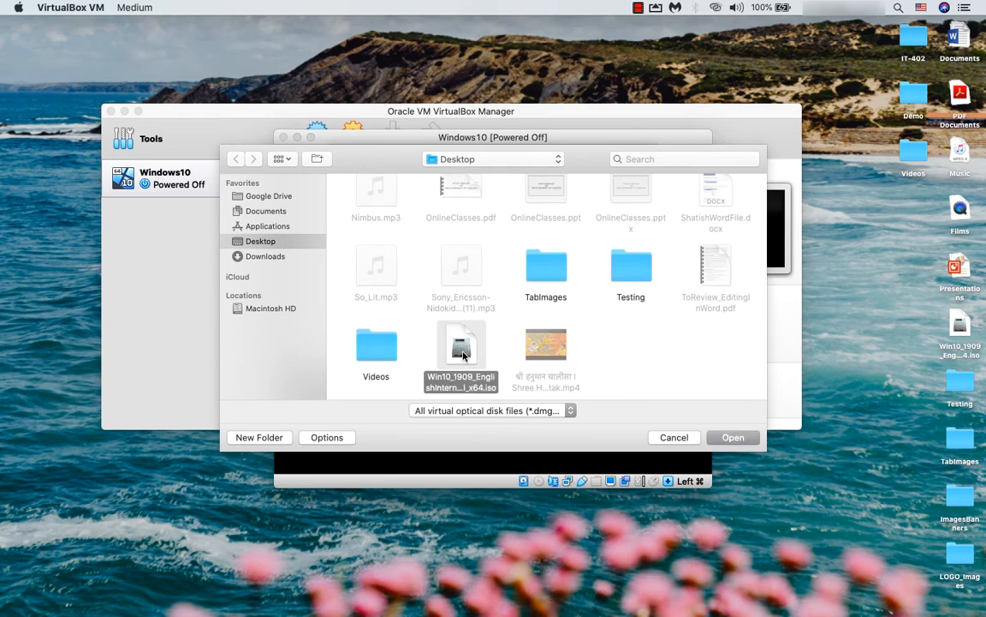
pyautogui.click(732, 441)
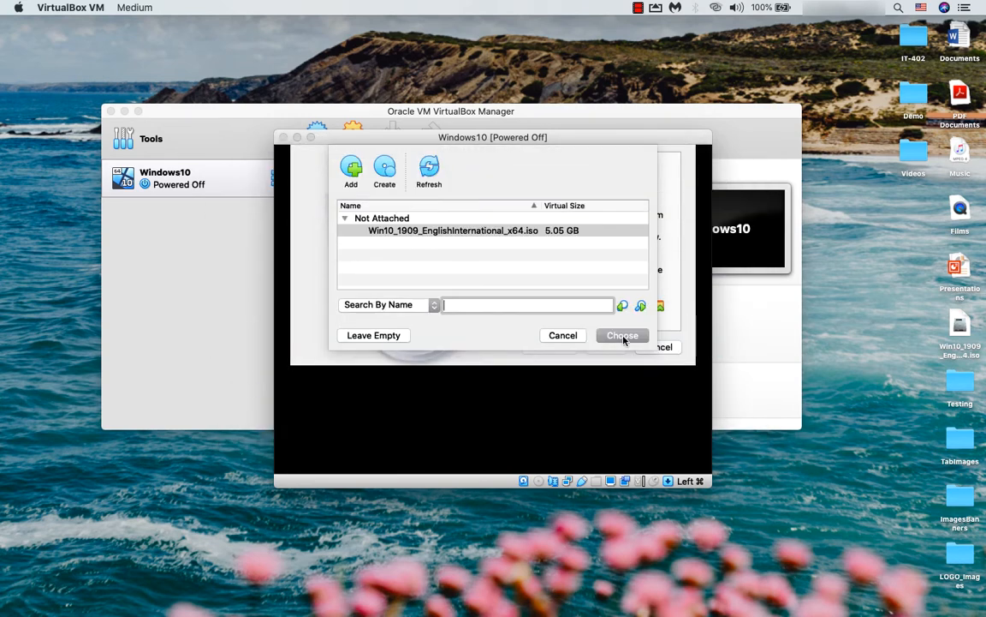
pyautogui.click(624, 336)
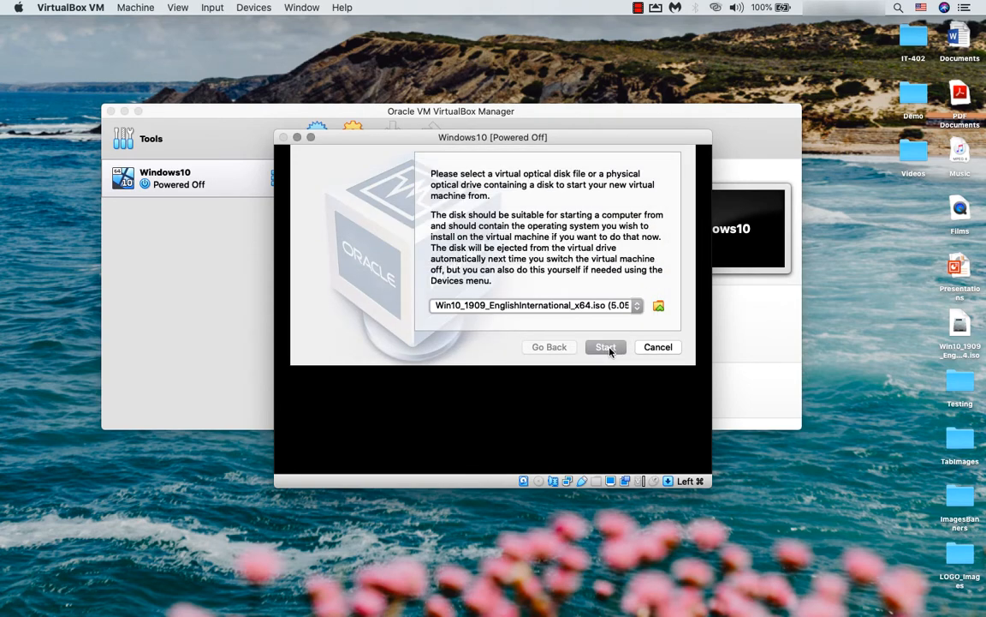
pyautogui.click(606, 347)
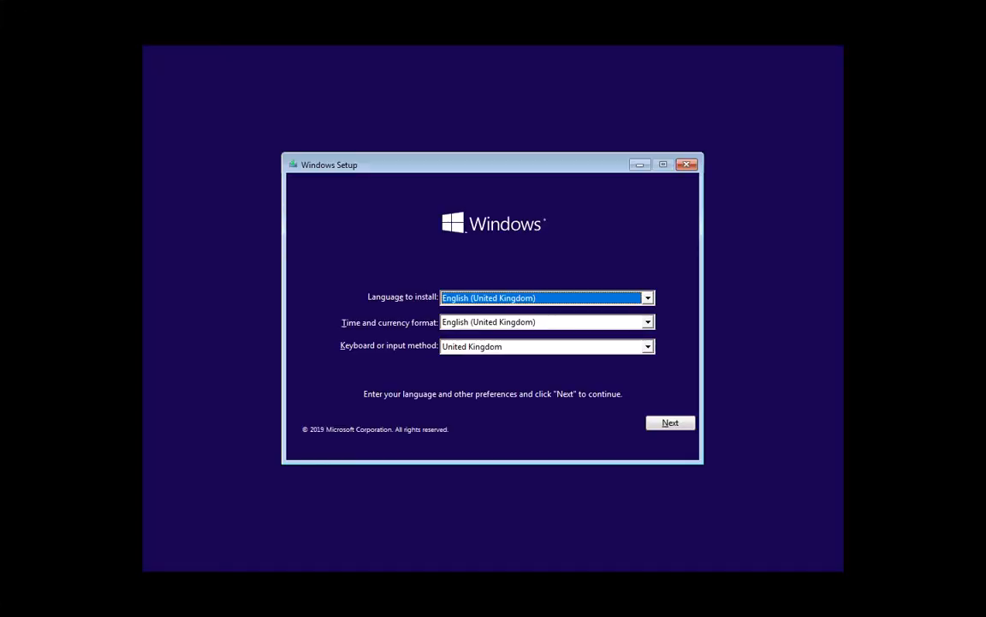
# - Accept English (United Kingdom) as install language and time and currency format, with the United Kingdom keyboard
pyautogui.click(649, 299)
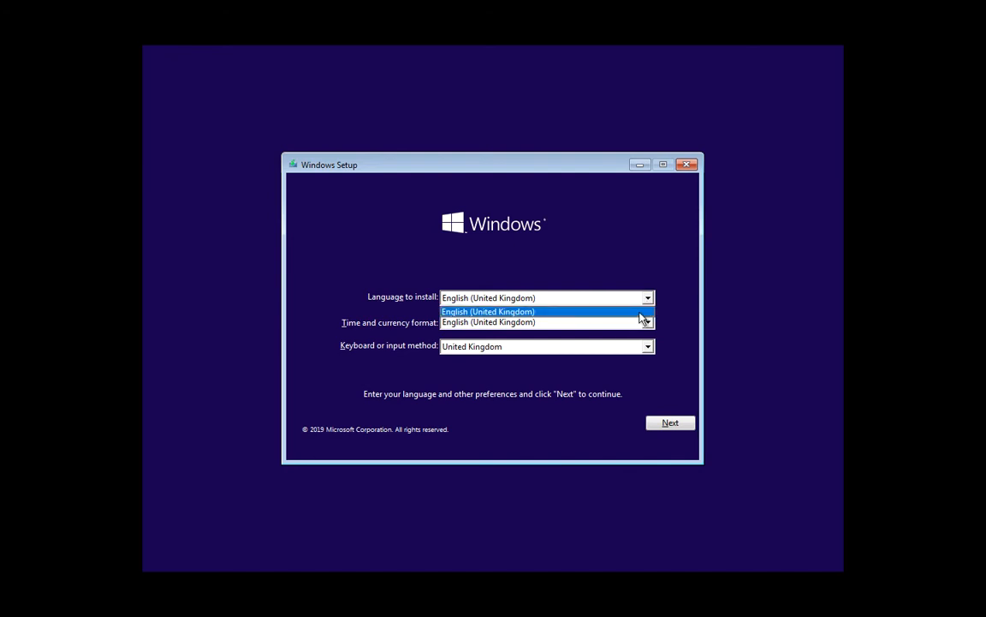
pyautogui.click(647, 322)
pyautogui.click(589, 347)
pyautogui.click(671, 427)
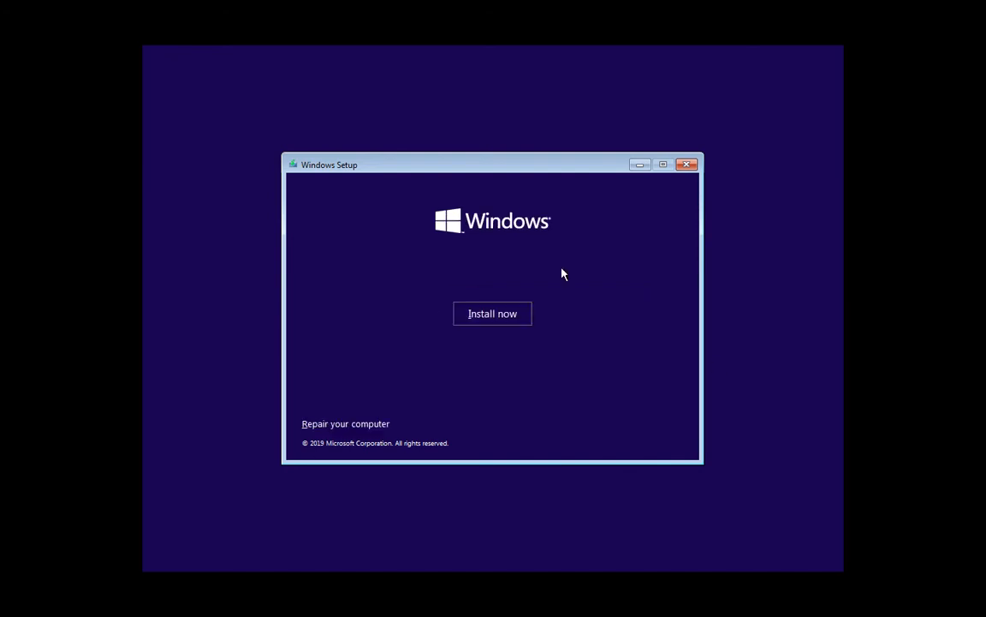
# - Begin the Windows installation without a product key and choose Windows 10 Education as the operating system
pyautogui.click(489, 313)
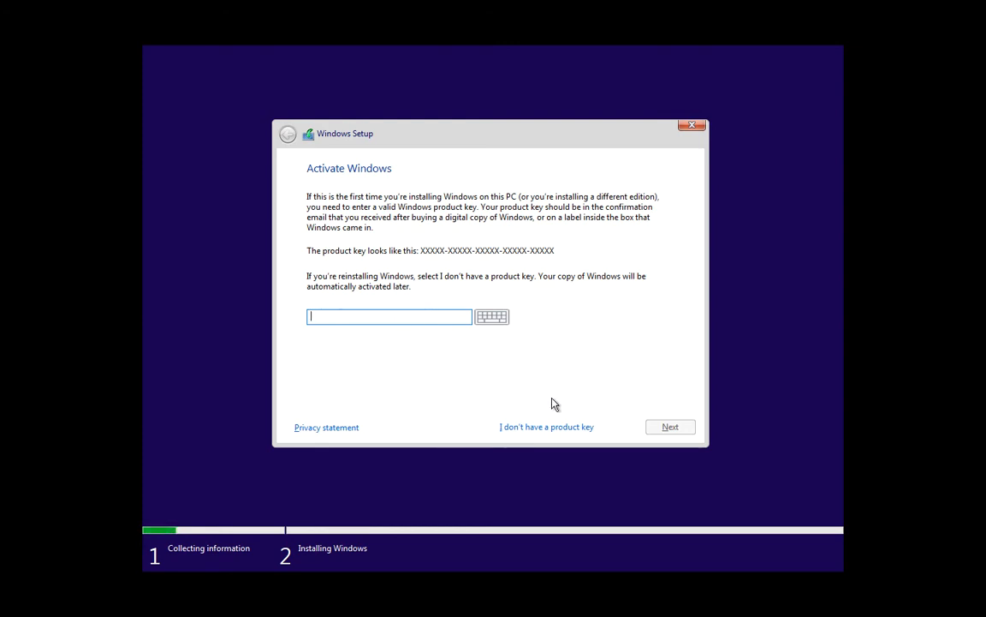
pyautogui.click(546, 426)
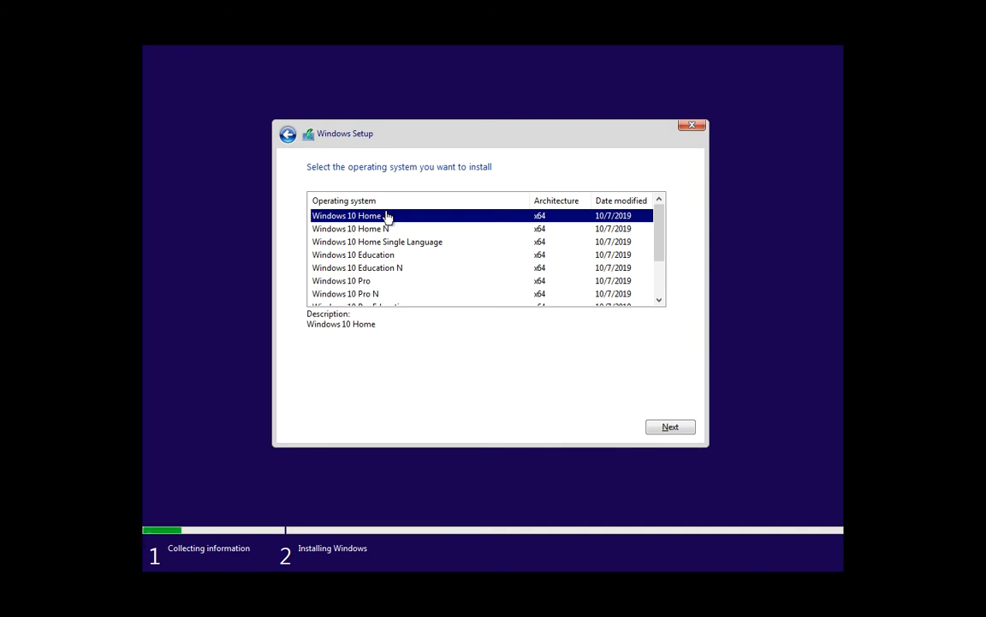
pyautogui.click(421, 256)
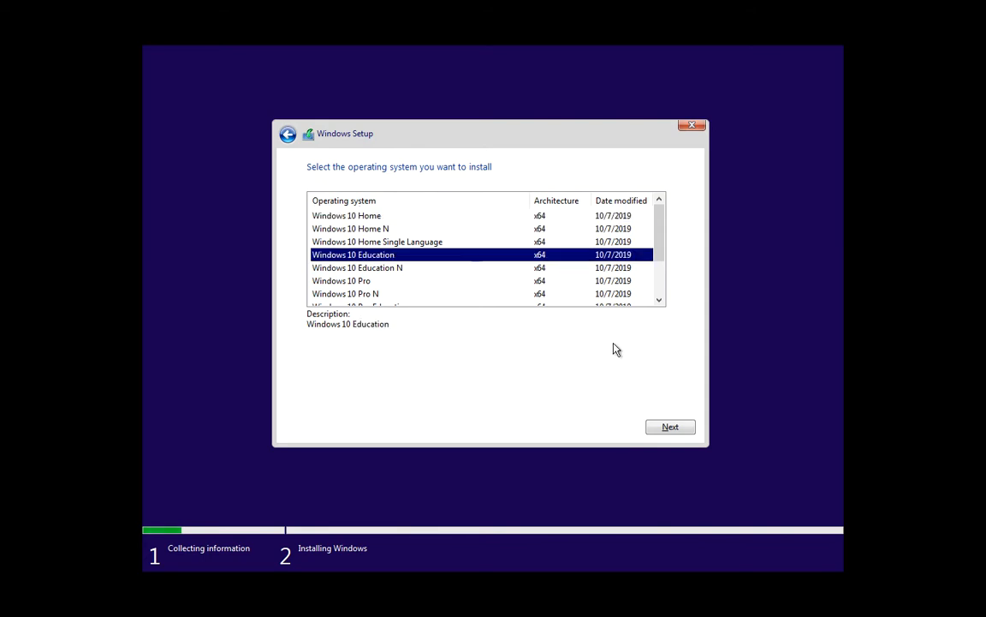
pyautogui.click(672, 428)
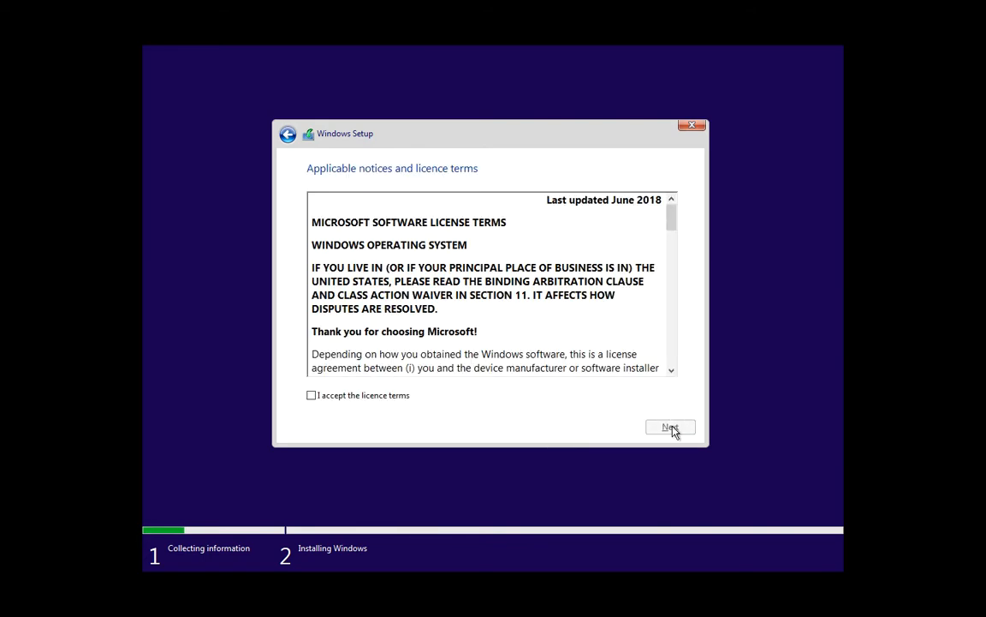
# - Accept the licence terms and choose the custom installation type that installs Windows only
pyautogui.click(354, 400)
pyautogui.click(673, 427)
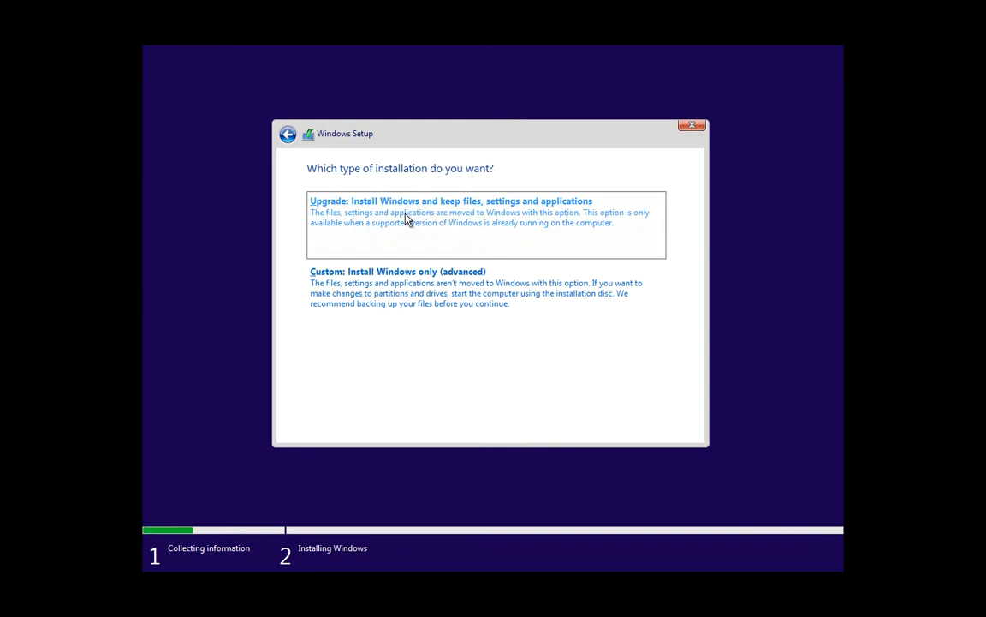
pyautogui.click(411, 293)
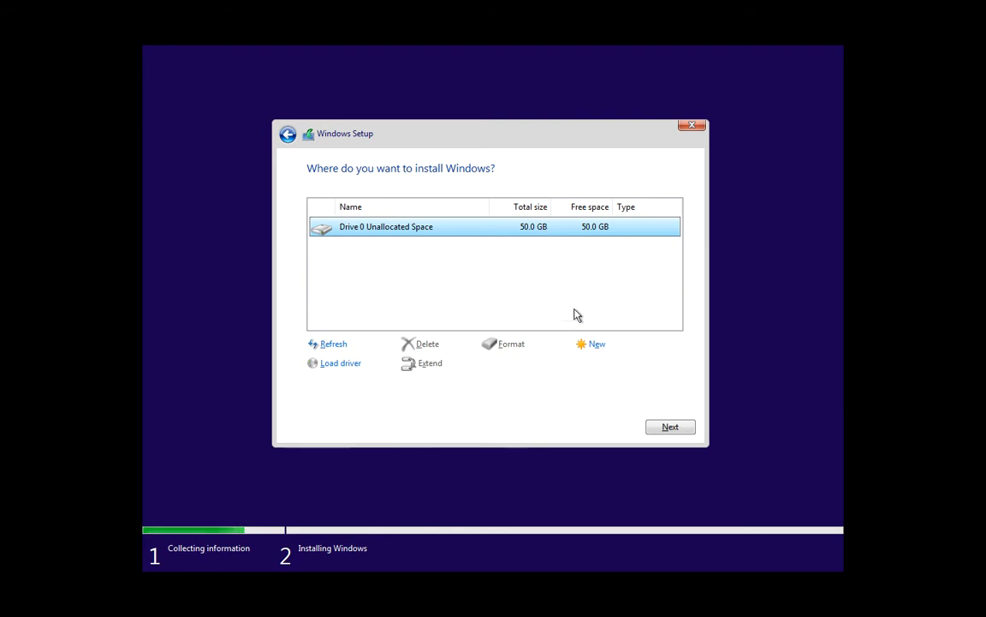
# - Create a 51200 MB partition from the unallocated space on Drive 0 and install Windows on the primary partition
pyautogui.click(596, 344)
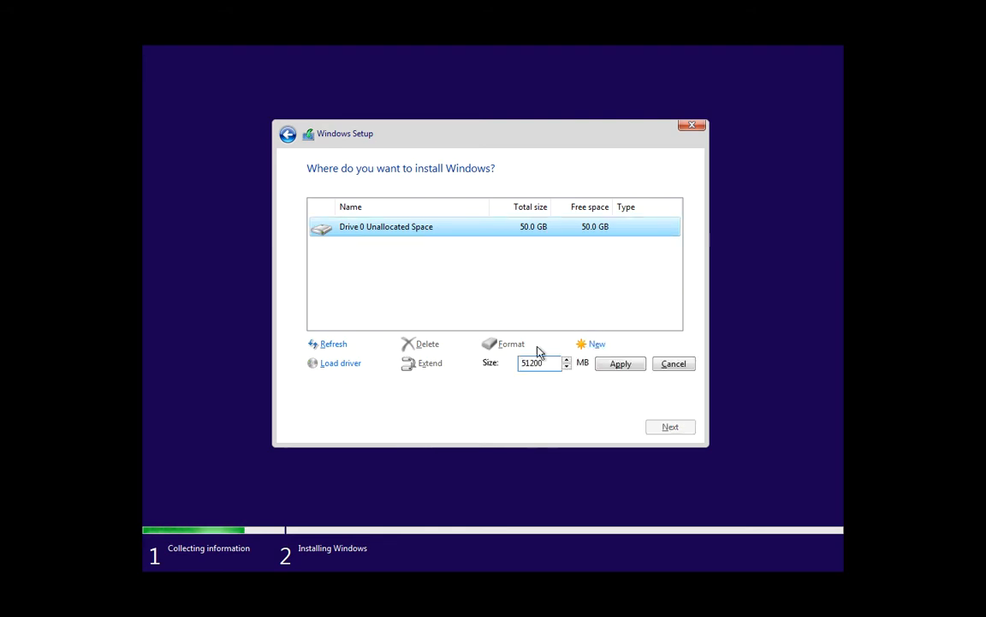
pyautogui.click(617, 367)
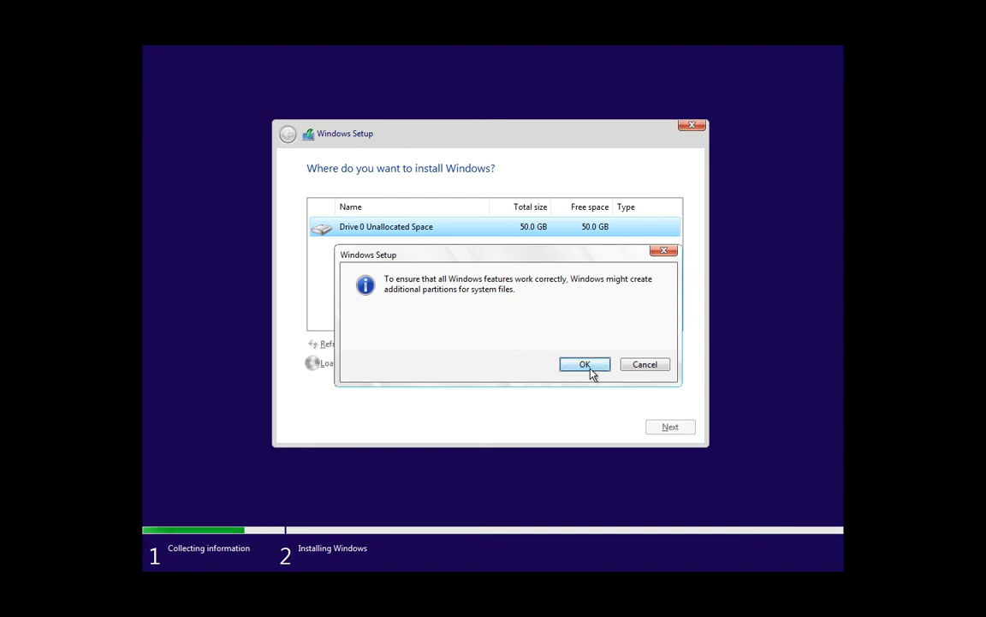
pyautogui.click(587, 364)
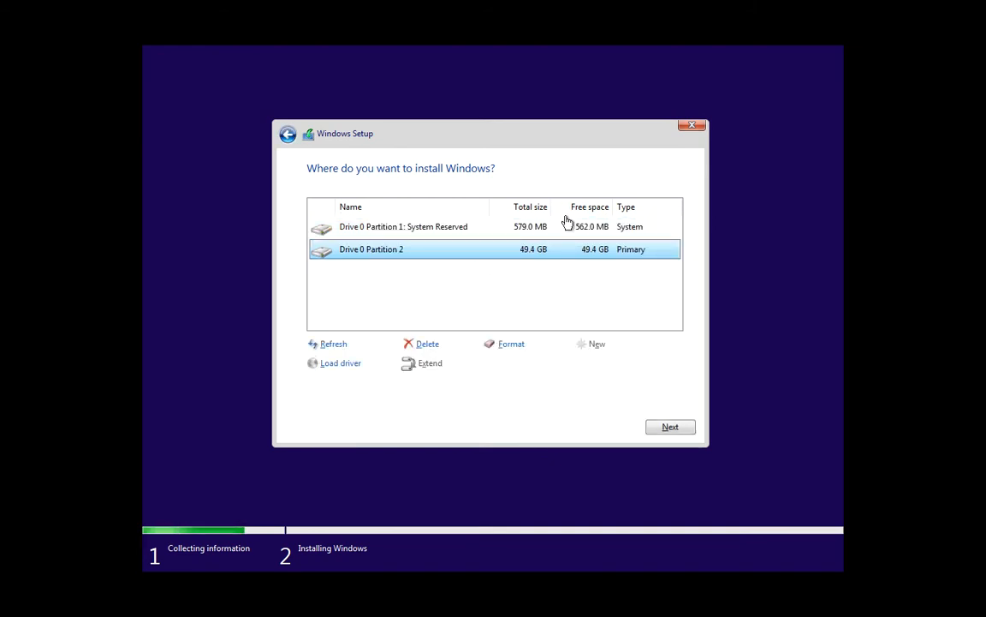
pyautogui.click(670, 427)
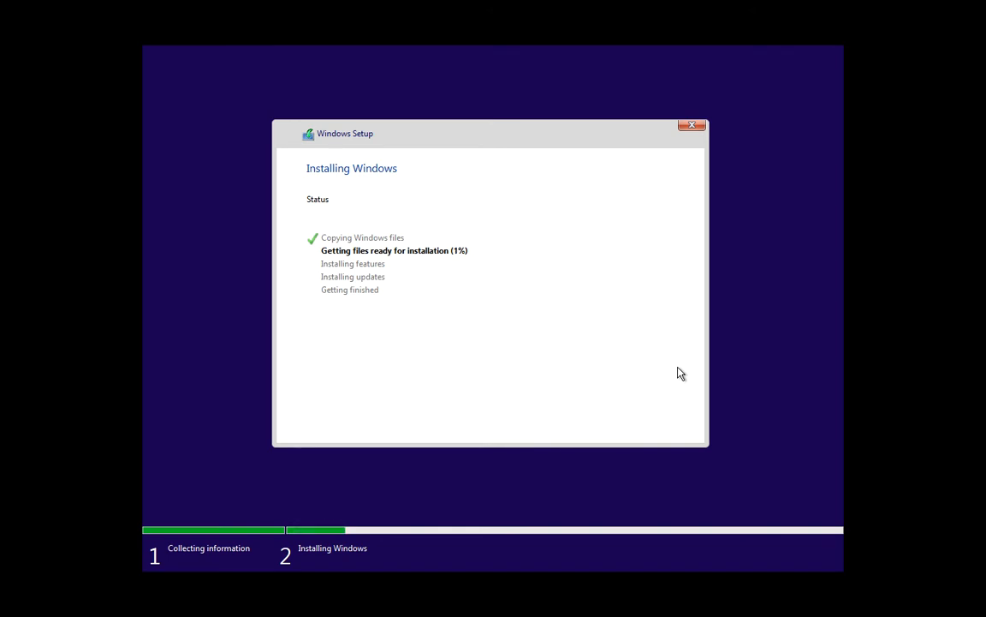
# - Return to VirtualBox Manager, start the installed Windows10 virtual machine and insert the Guest Additions CD image
pyautogui.hotkey('ctrl', 'Left')
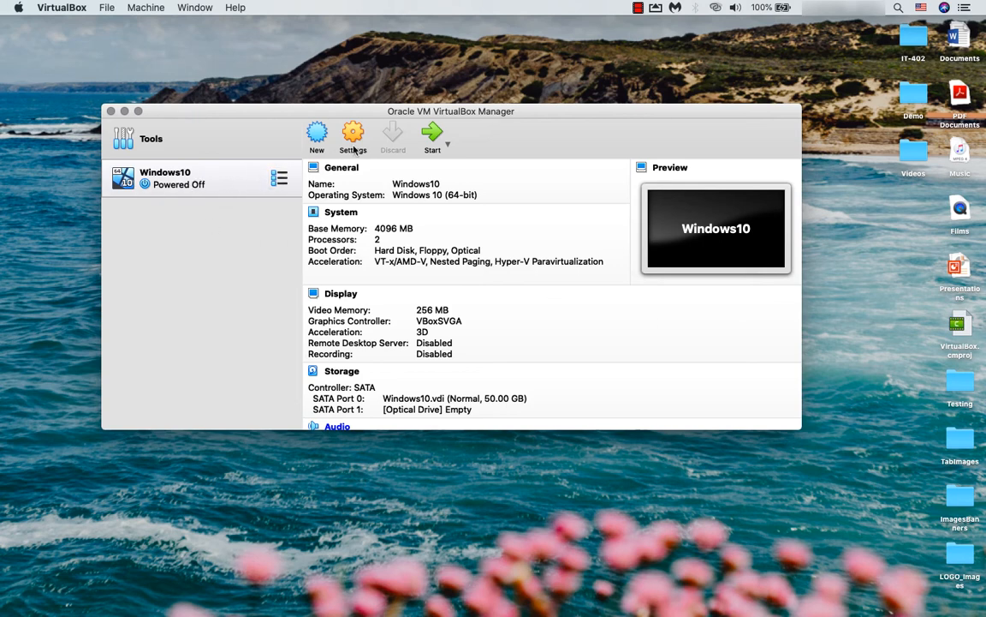
pyautogui.click(428, 136)
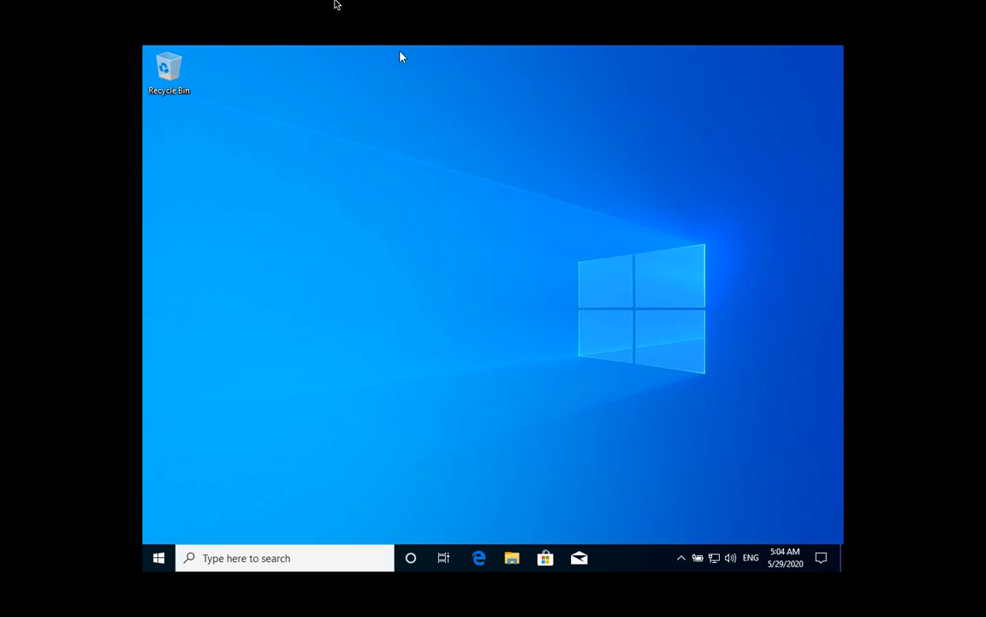
pyautogui.moveTo(326, 4)
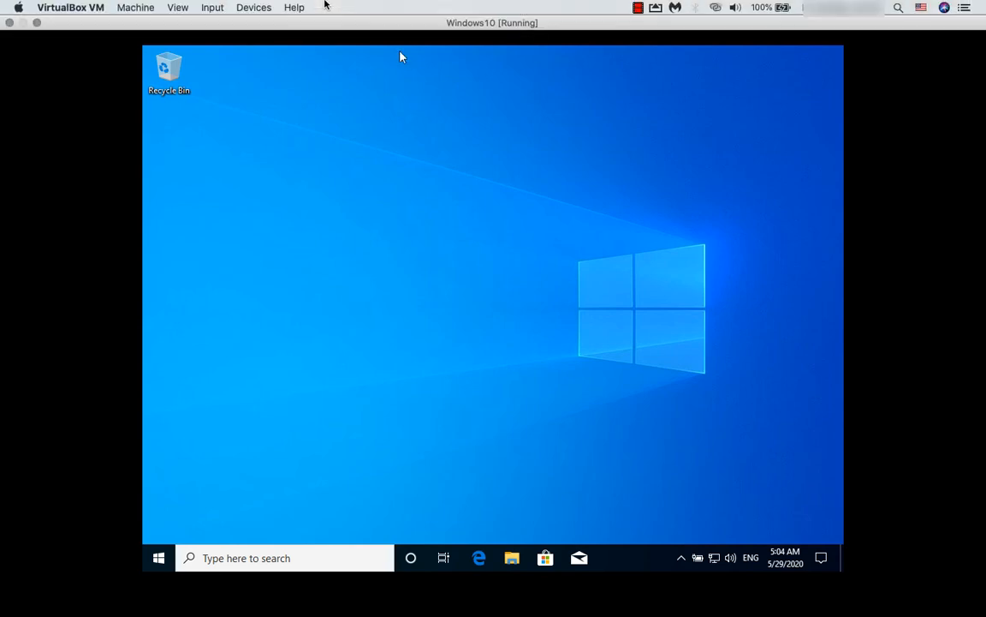
pyautogui.click(252, 8)
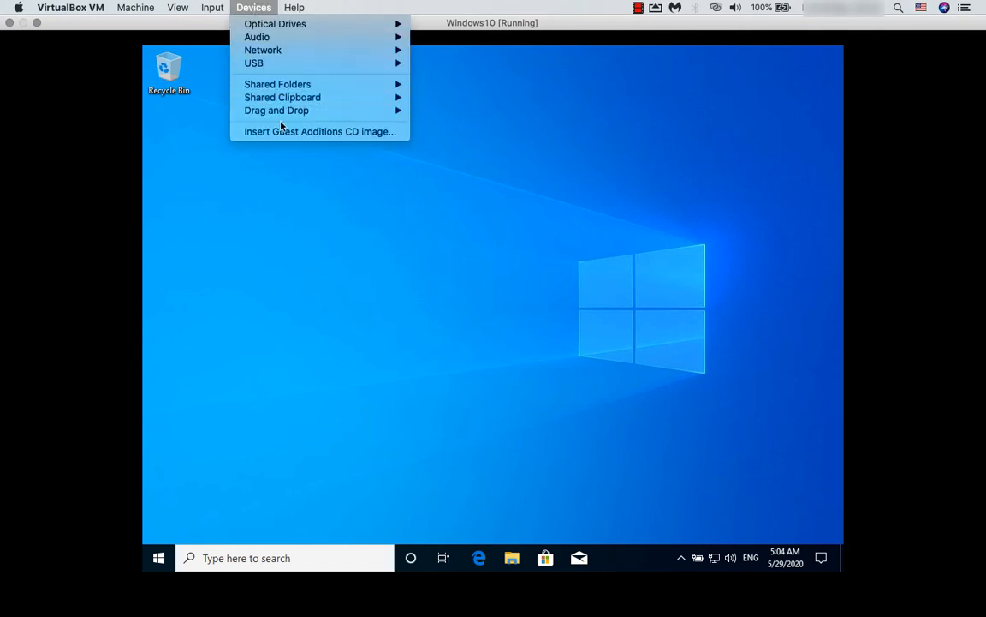
pyautogui.click(337, 132)
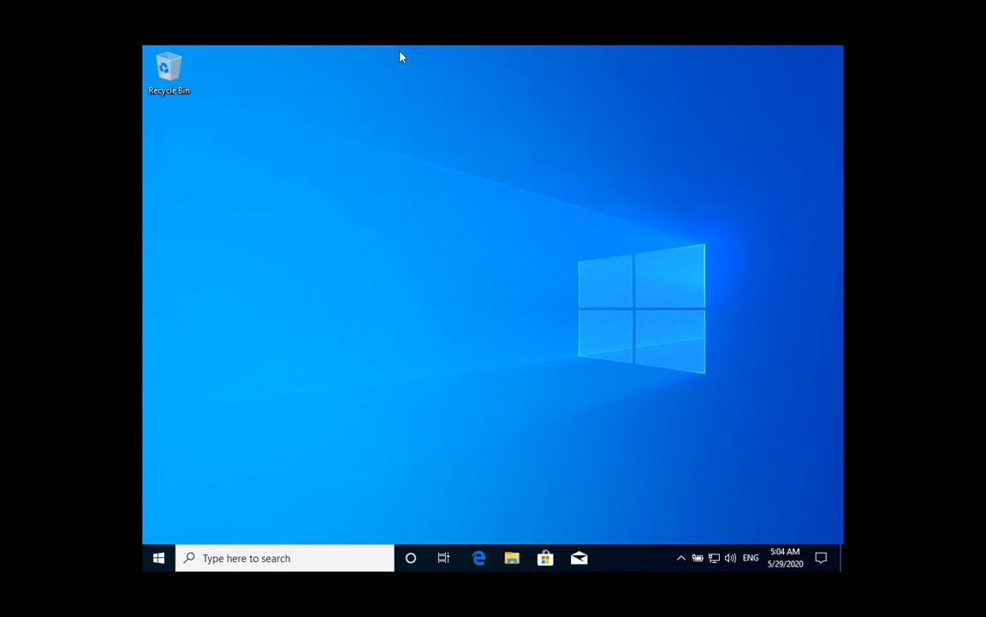
# - Run VBoxWindowsAdditions from the Guest Additions CD drive (D:) in File Explorer and allow it to make changes
pyautogui.click(512, 558)
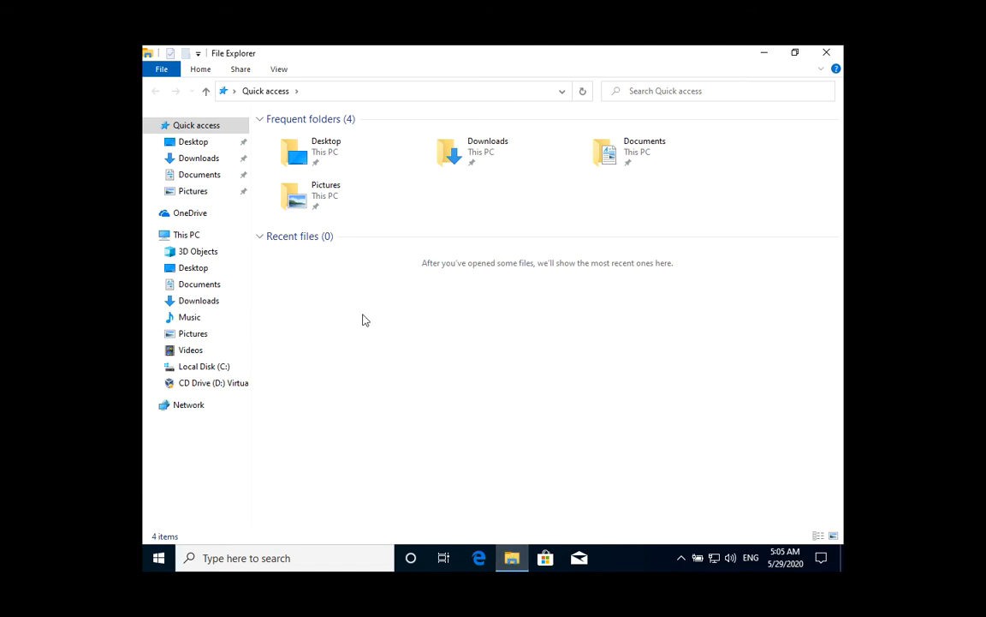
pyautogui.click(210, 390)
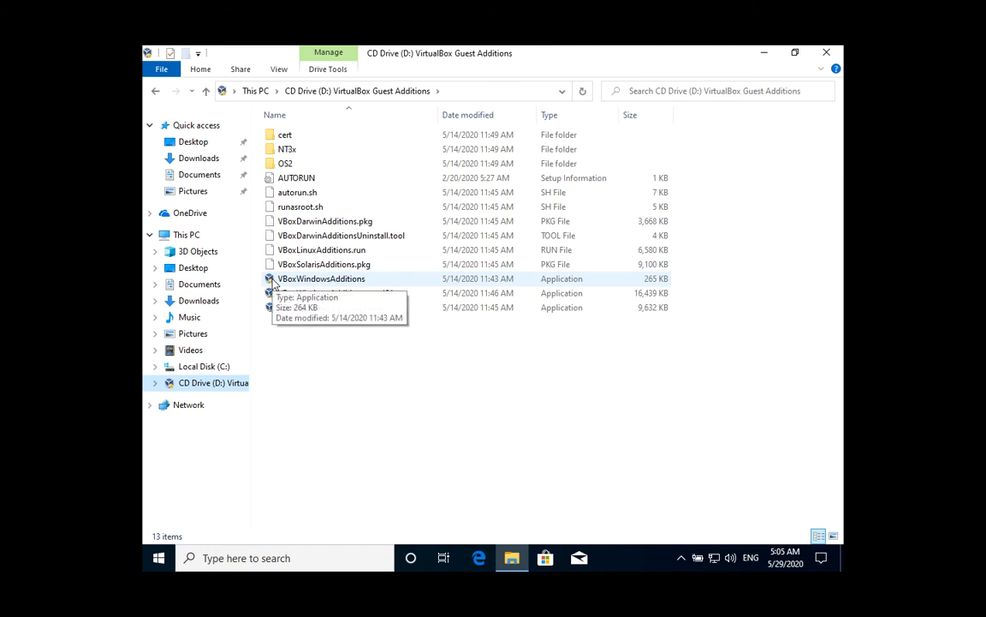
pyautogui.click(271, 283)
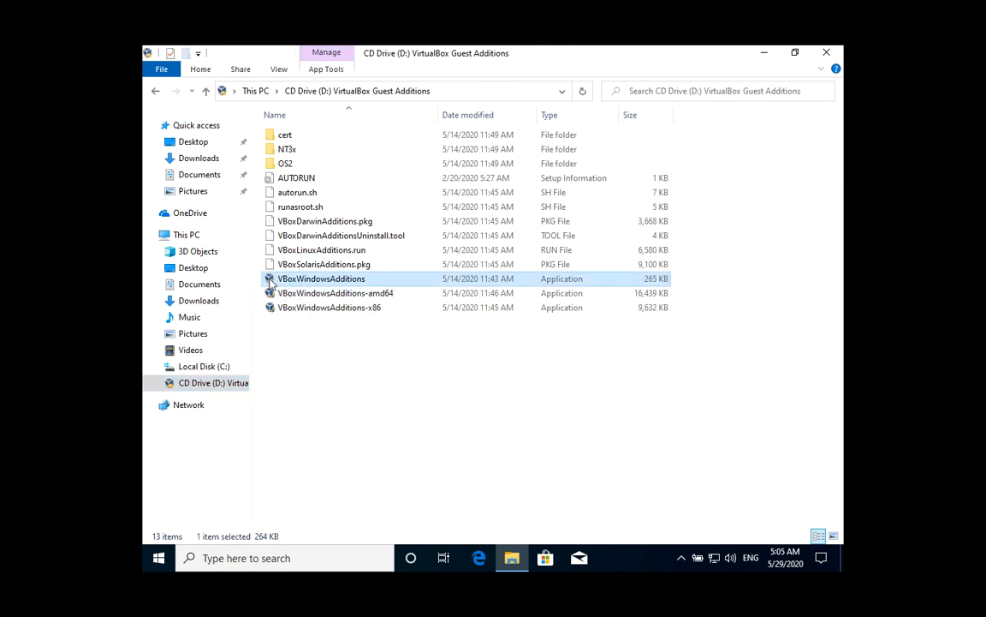
pyautogui.doubleClick(270, 282)
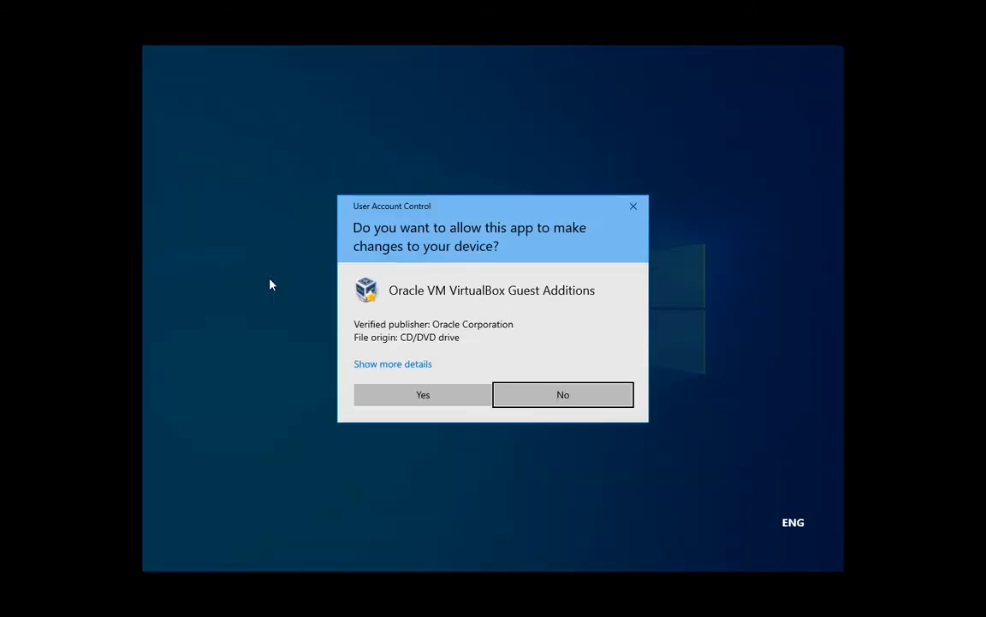
pyautogui.click(421, 396)
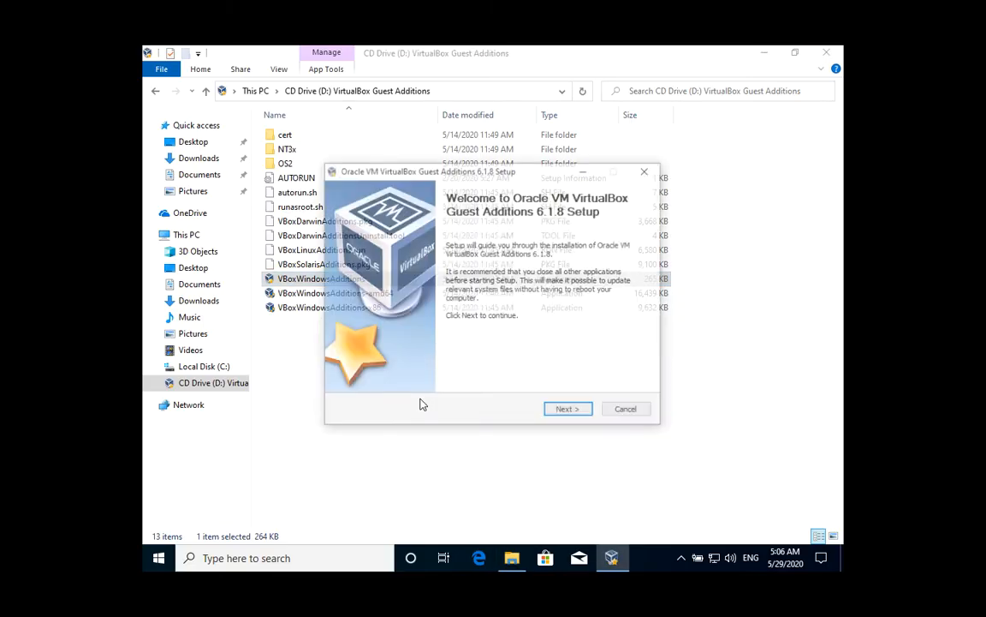
# - Start installing Guest Additions 6.1.8 in C:\Program Files\Oracle\VirtualBox Guest Additions with the default components
pyautogui.click(569, 411)
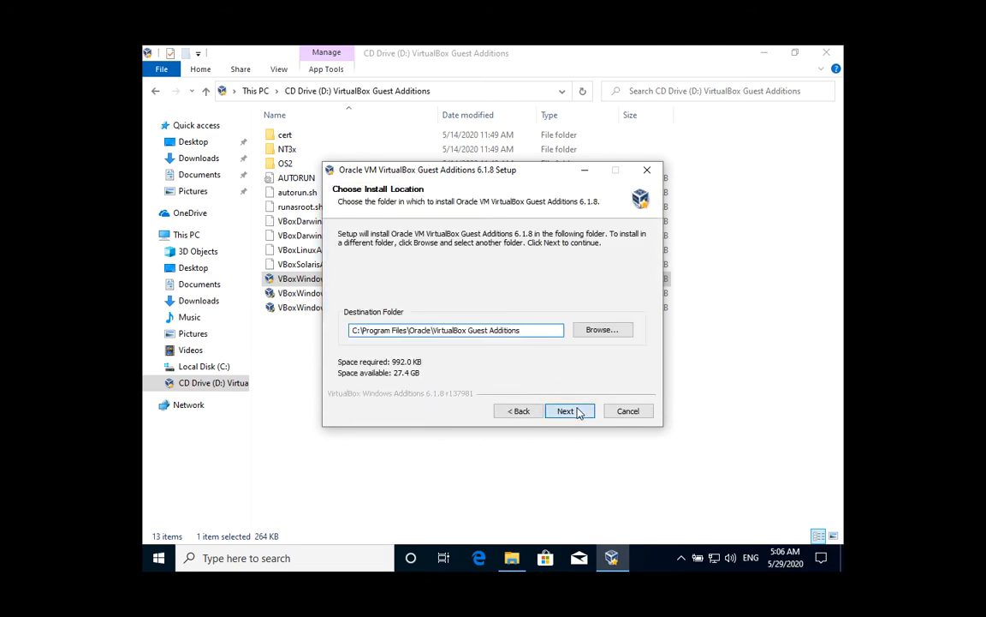
pyautogui.click(569, 411)
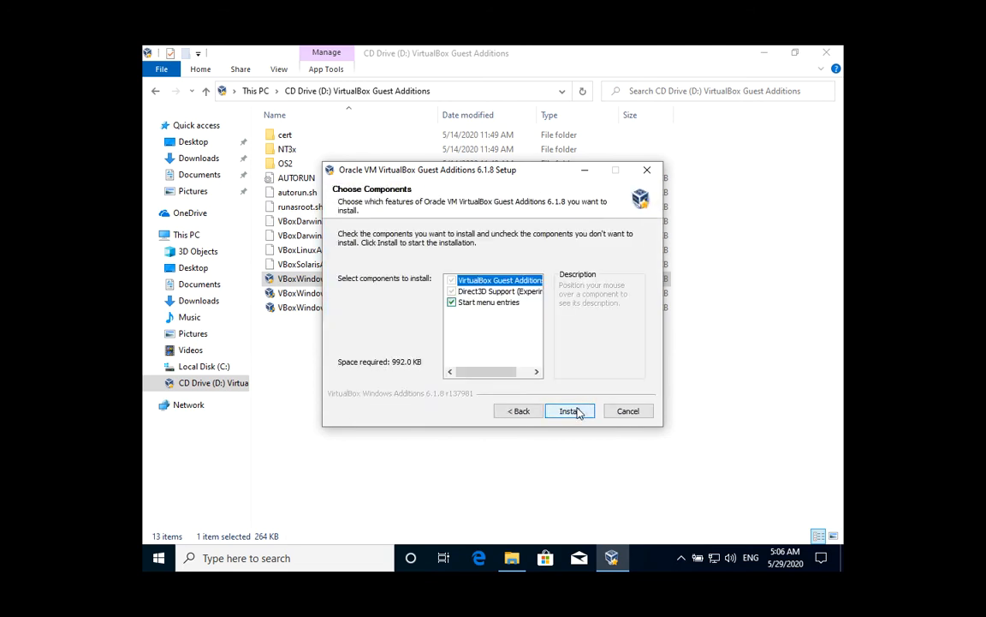
pyautogui.click(570, 411)
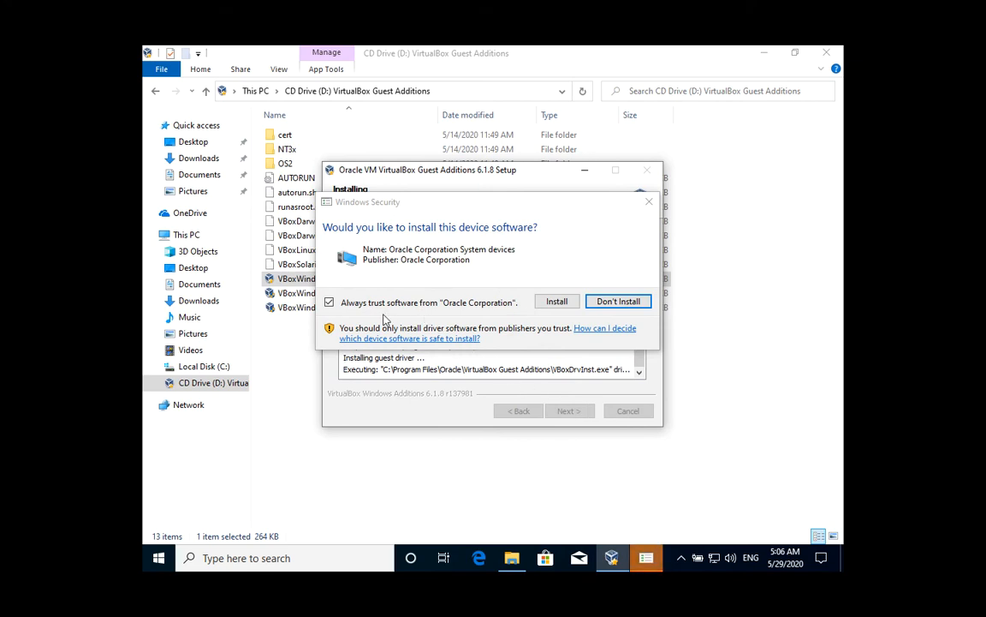
# - Install the trusted Oracle Corporation device software, close File Explorer and finish the Guest Additions setup by rebooting the guest
pyautogui.click(557, 302)
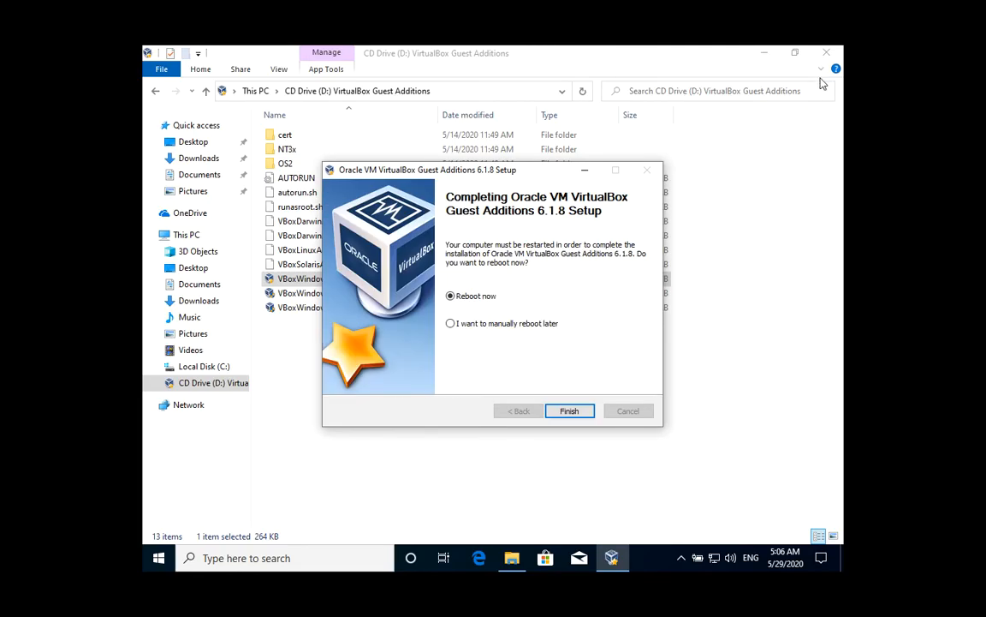
pyautogui.click(824, 56)
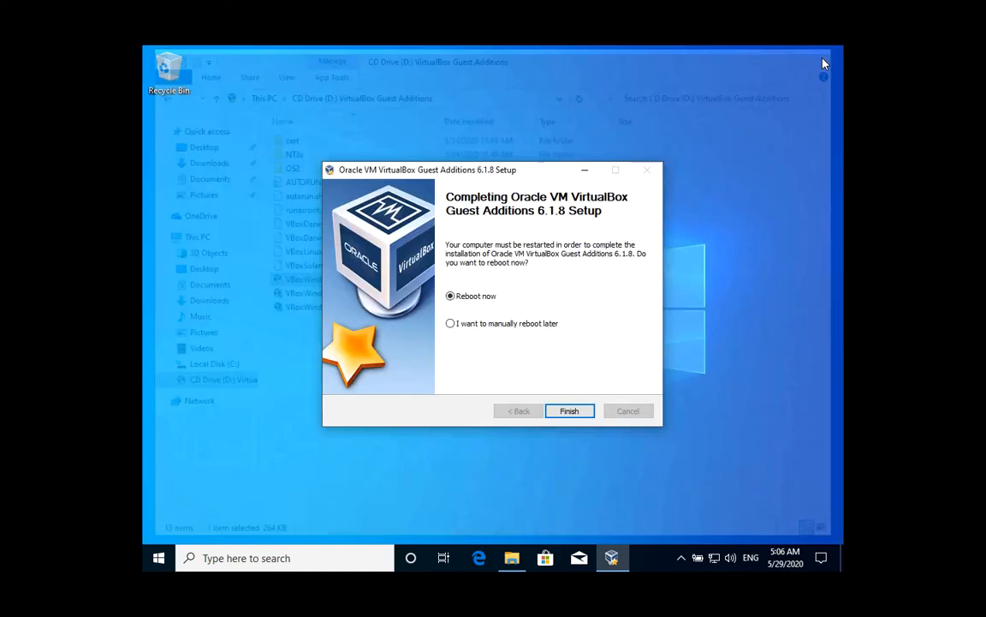
pyautogui.click(566, 411)
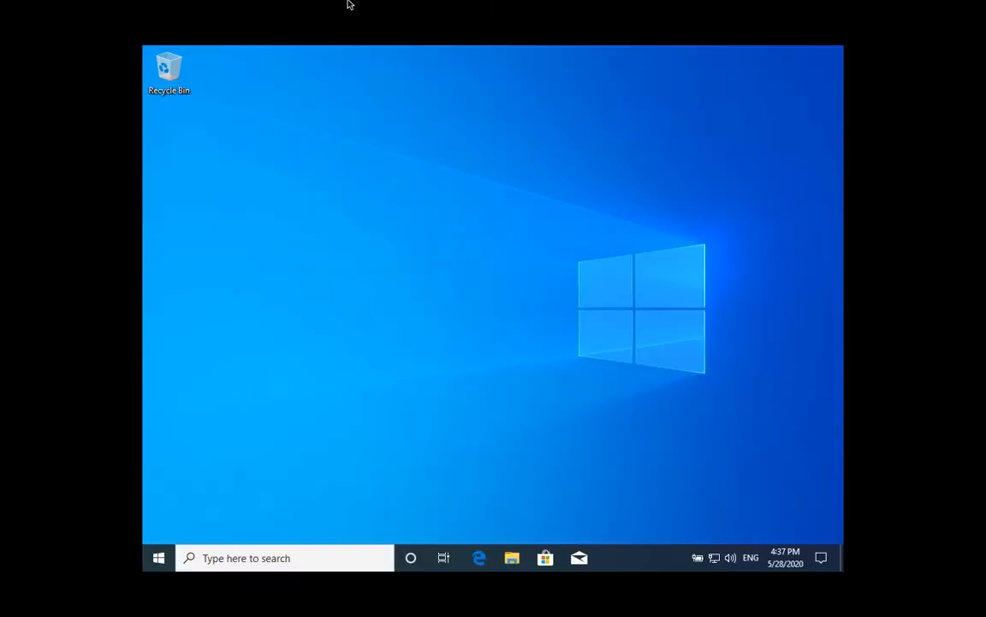
# - Examine the Windows10 virtual machine's display and input options, including full-screen mode, auto-resize guest display and mouse integration
pyautogui.moveTo(348, 1)
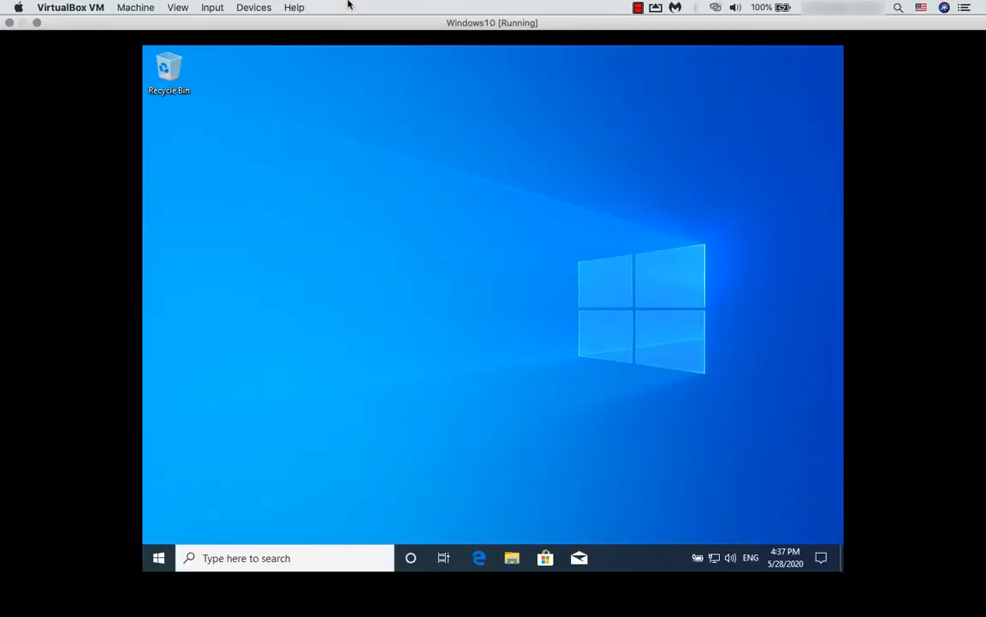
pyautogui.click(184, 10)
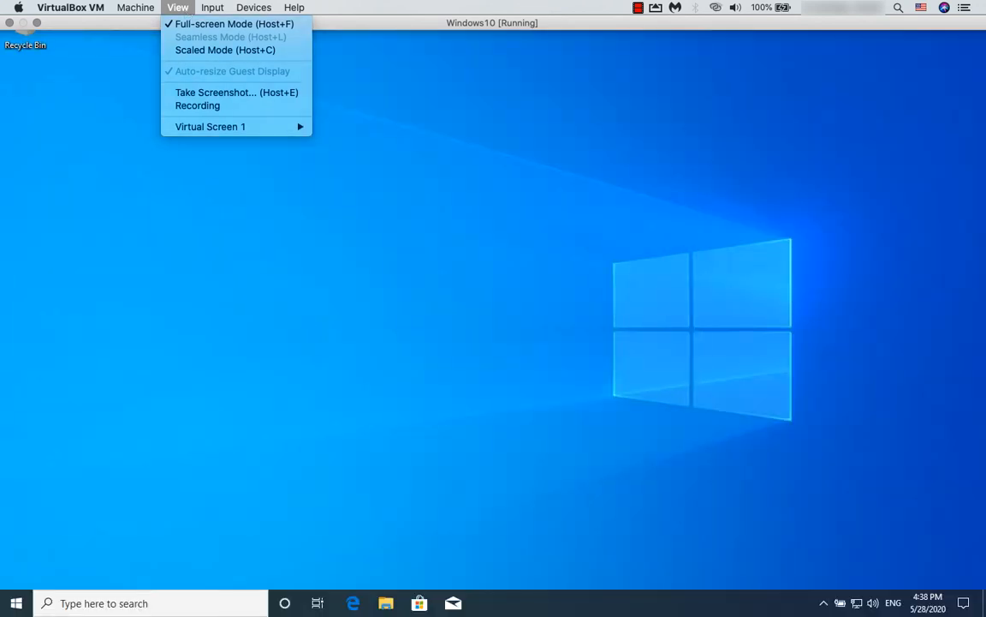
pyautogui.moveTo(212, 8)
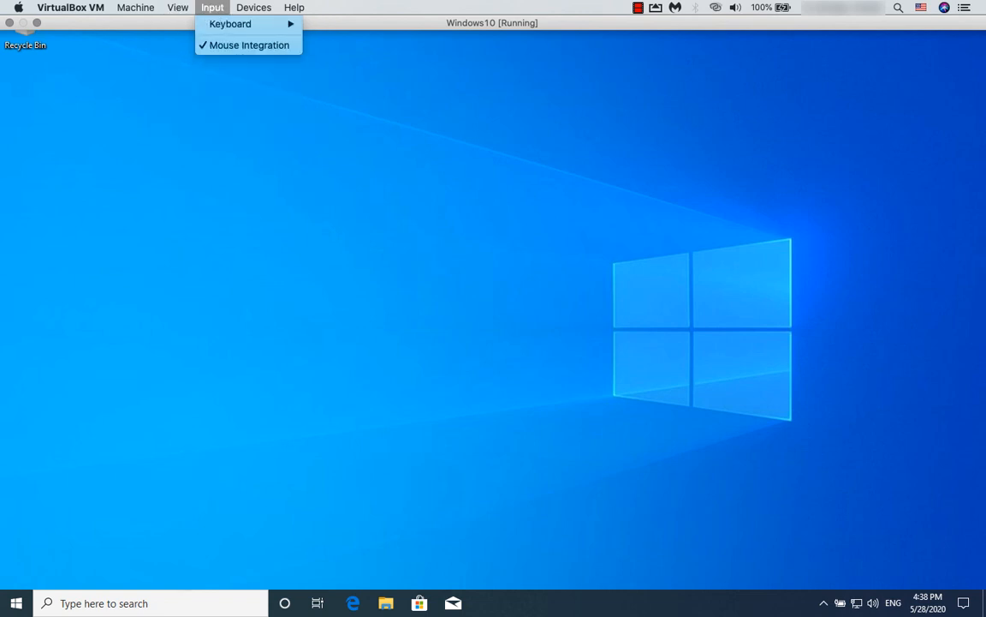
pyautogui.click(499, 87)
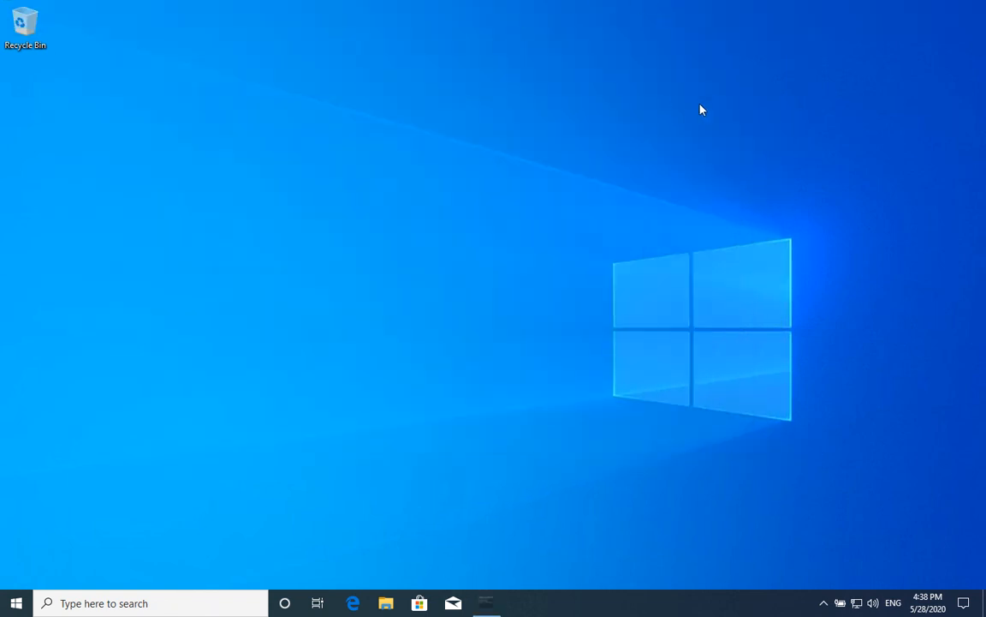
pyautogui.rightClick(599, 329)
pyautogui.click(665, 368)
pyautogui.moveTo(249, 4)
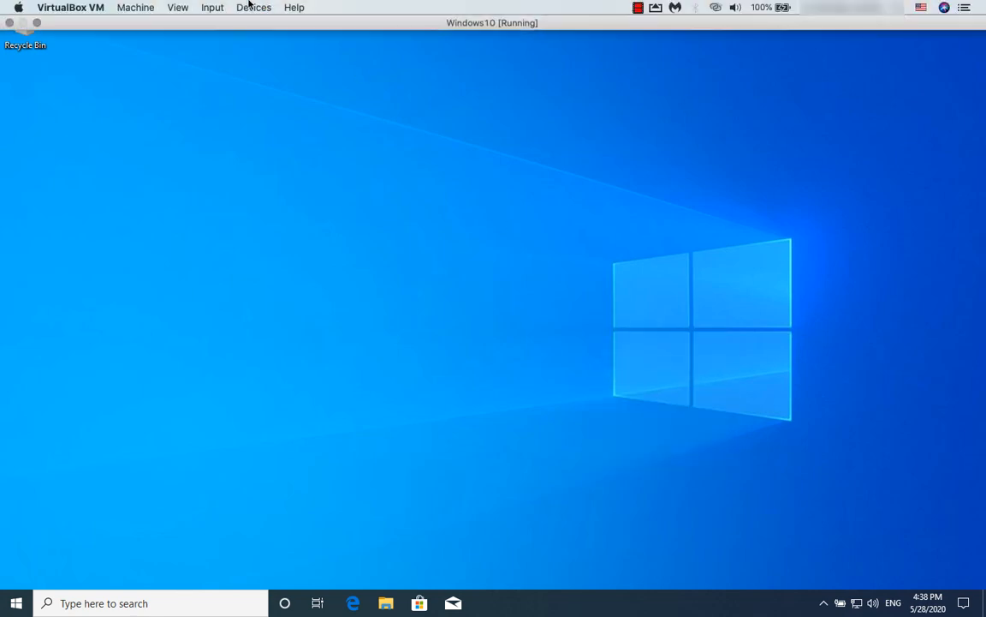
pyautogui.click(177, 8)
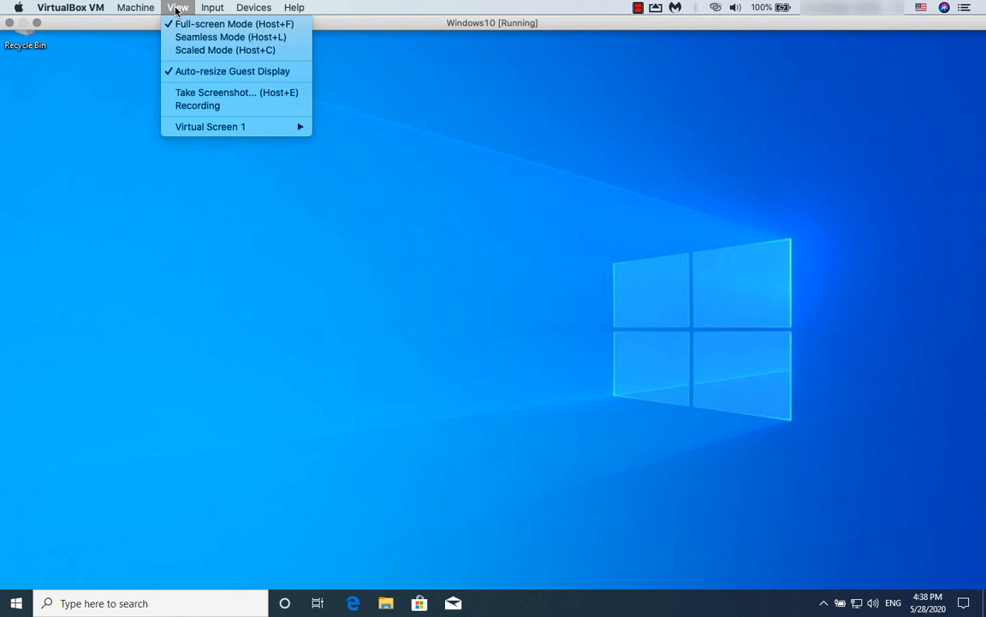
pyautogui.click(530, 252)
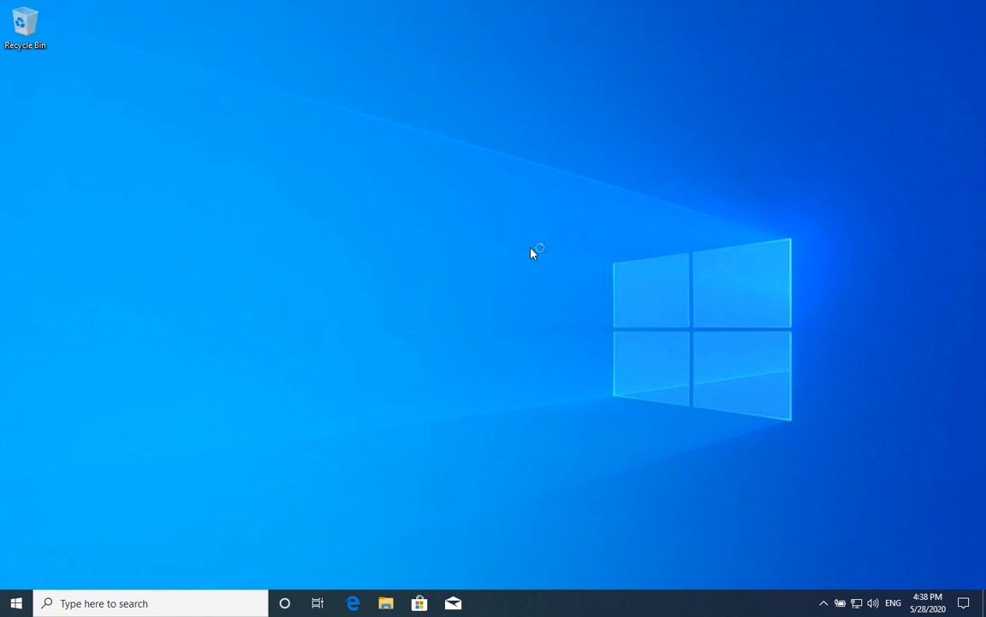
# - Switch from the full-screen virtual machine to the macOS desktop and open the Downloads folder in Finder
pyautogui.hotkey('ctrl', 'Left')
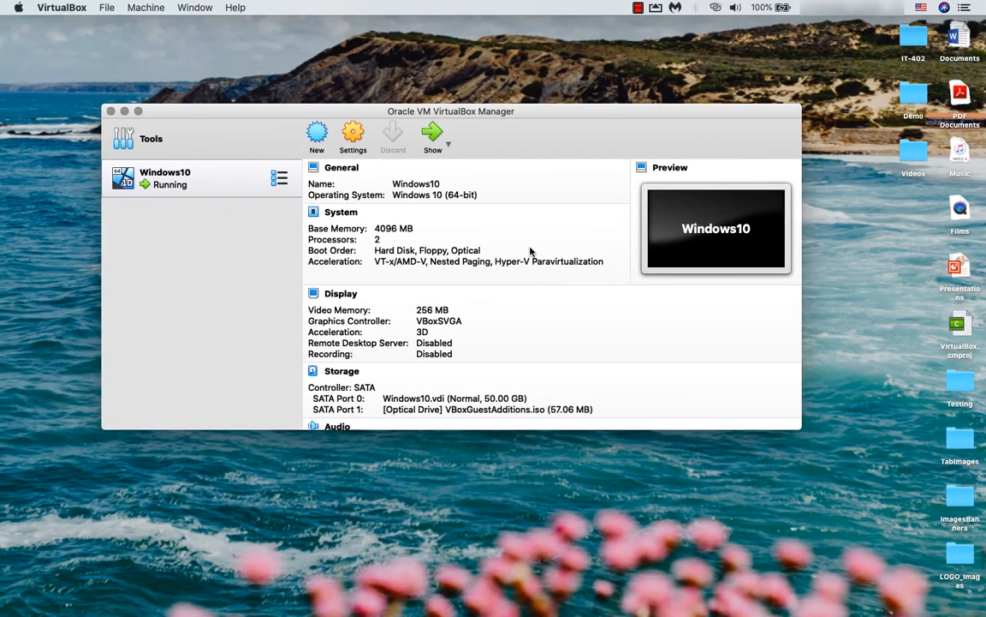
pyautogui.click(489, 477)
pyautogui.press('alt+super+l')
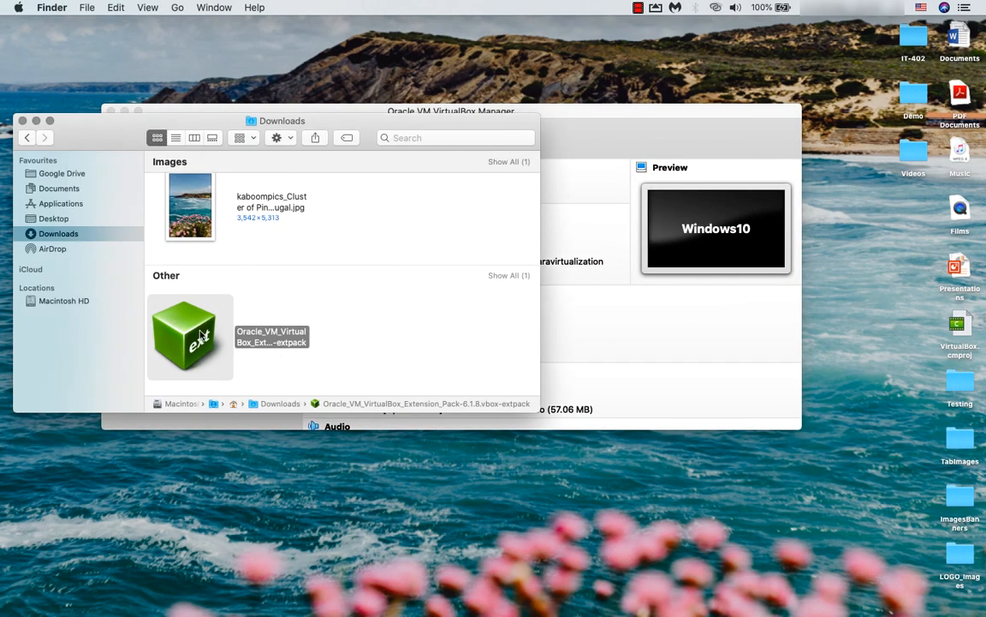
# - Install Oracle VM VirtualBox Extension Pack 6.1.8 from Downloads, agreeing to its license and authorizing with the account password
pyautogui.doubleClick(199, 334)
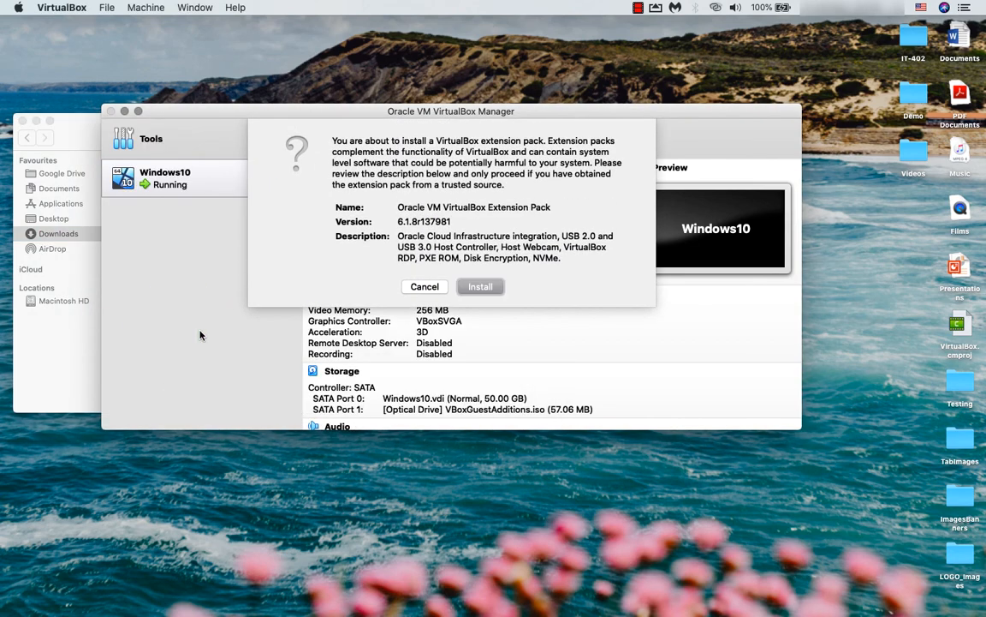
pyautogui.click(478, 288)
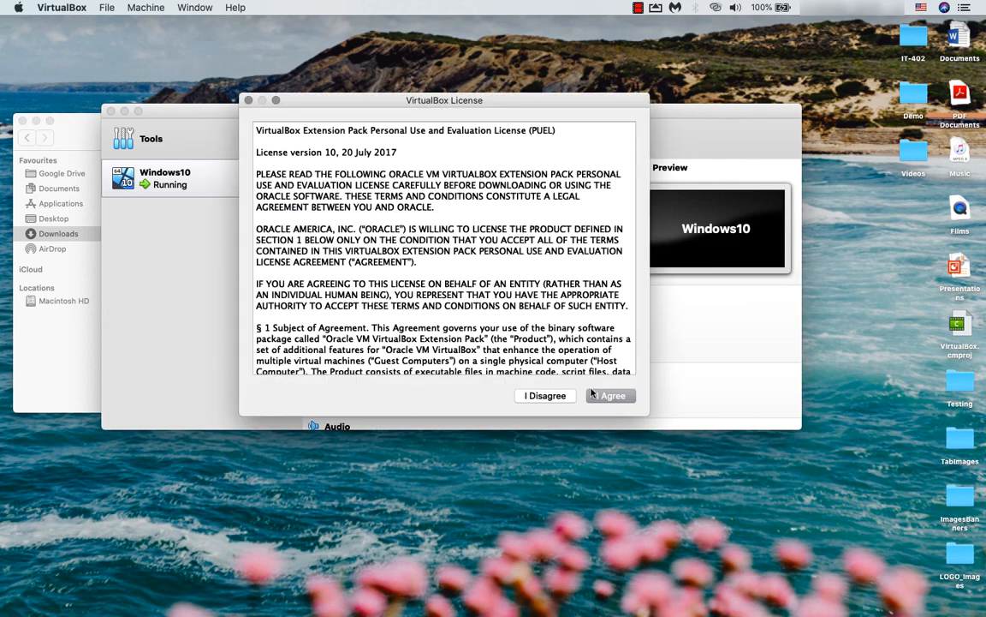
pyautogui.click(609, 396)
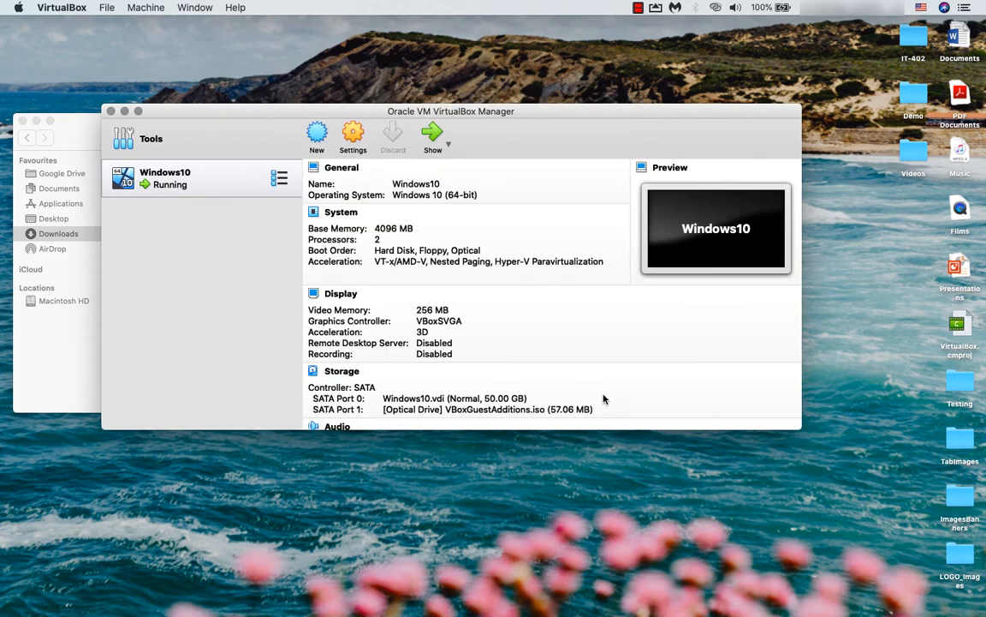
pyautogui.write('*******')
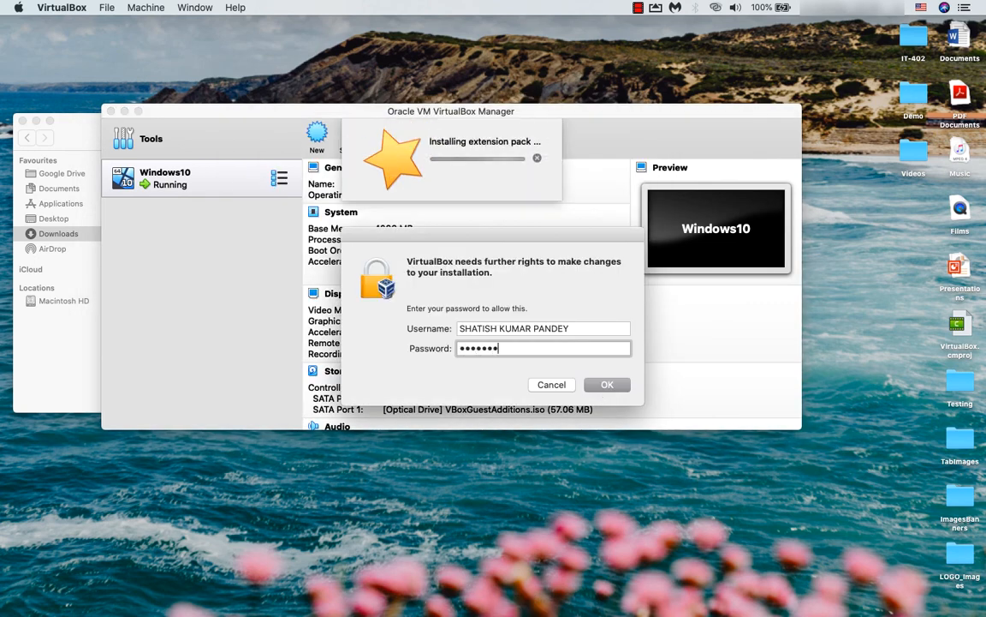
pyautogui.write('********')
pyautogui.press('Return')
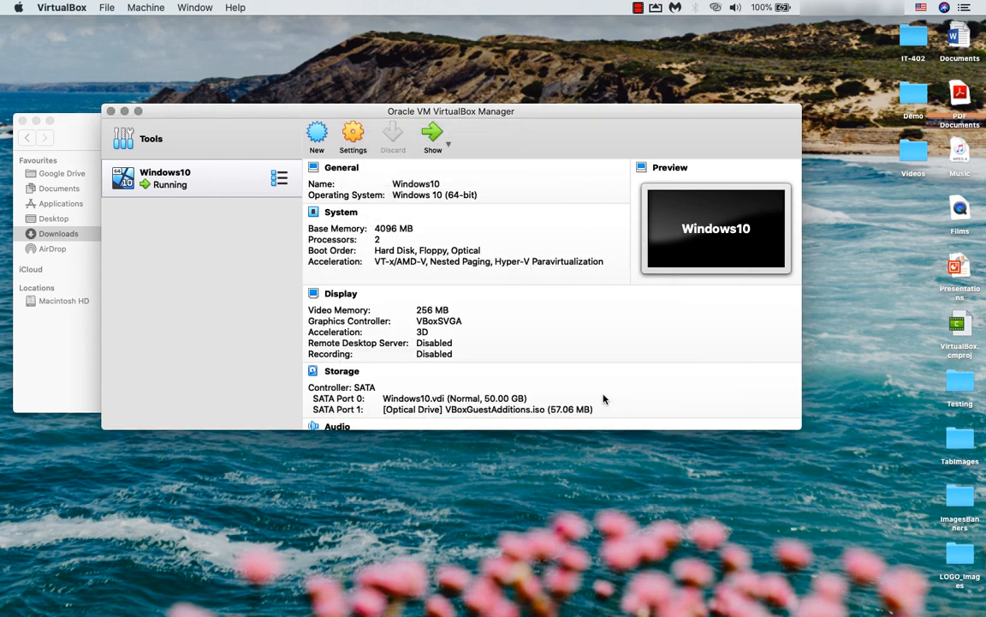
# - Return to the full-screen Windows10 virtual machine, search for "system" and open the System information page
pyautogui.click(453, 196)
pyautogui.hotkey('ctrl', 'Right')
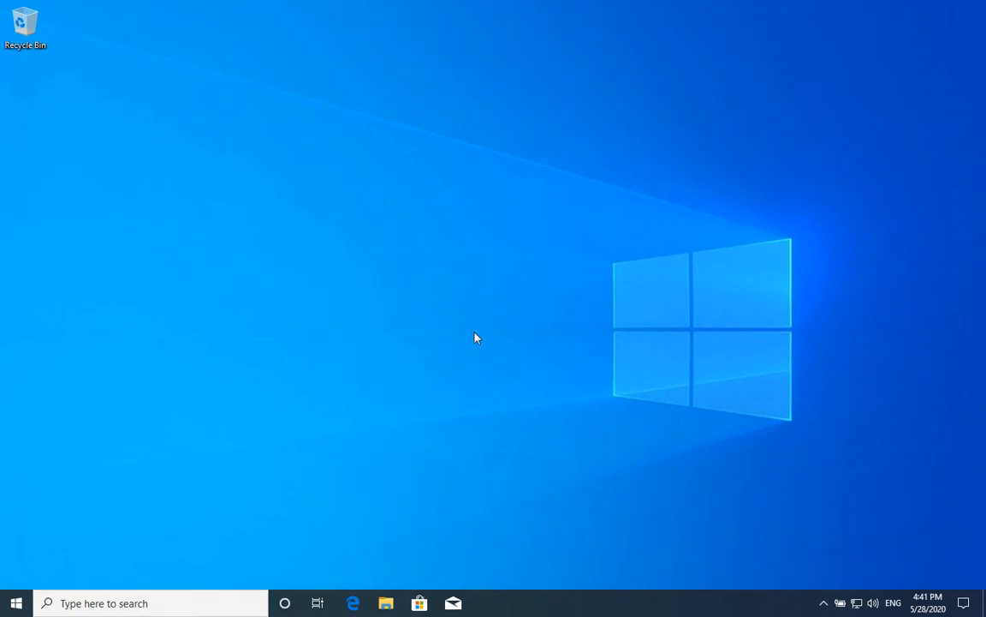
pyautogui.press('super')
pyautogui.write('system')
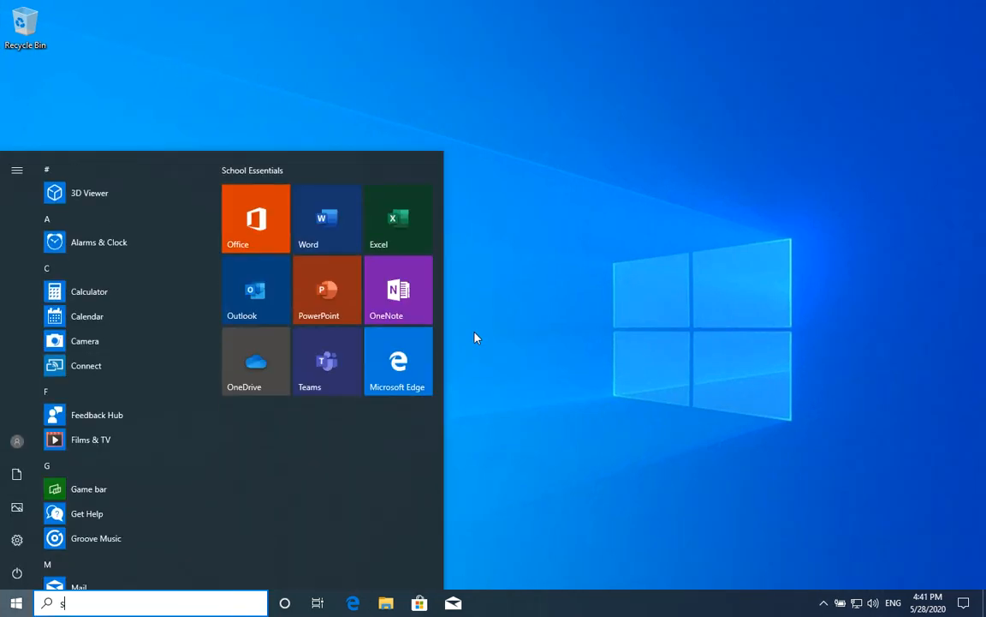
pyautogui.press('Return')
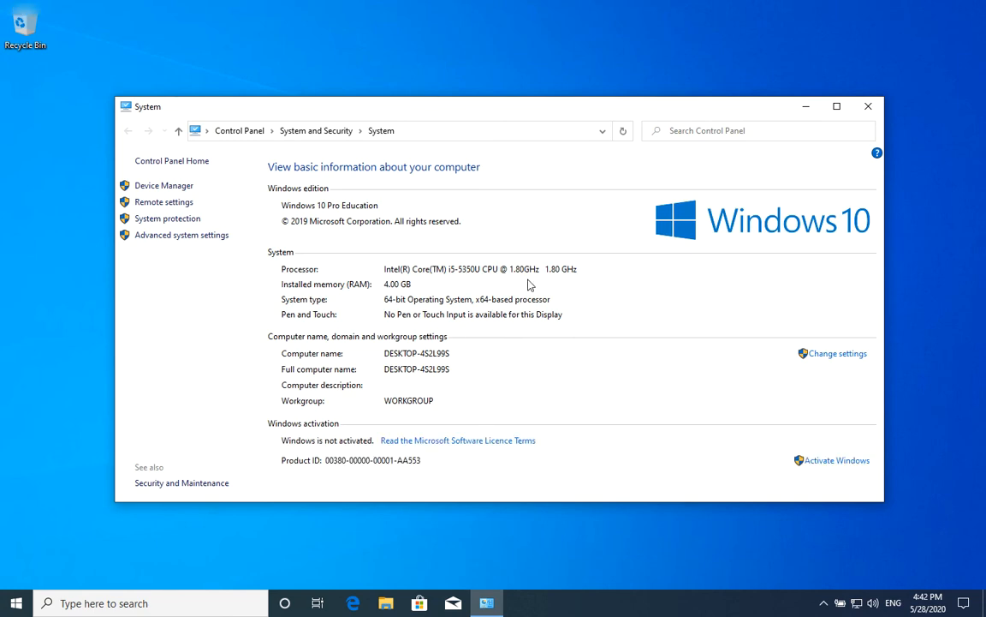
# - Switch back to macOS, minimize the VirtualBox Manager window and bring up the Mac's system options
pyautogui.hotkey('ctrl', 'Left')
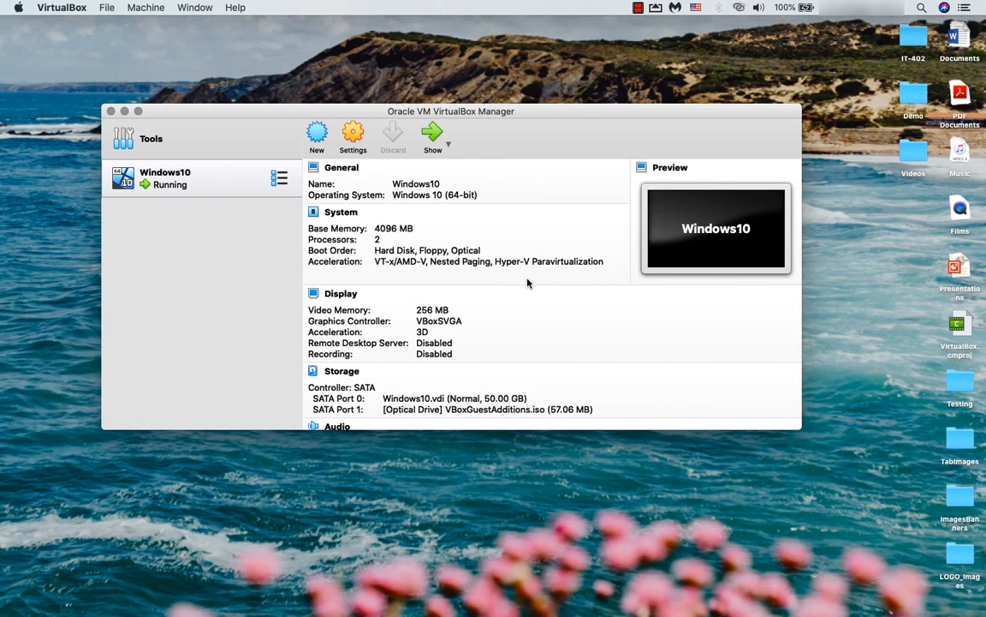
pyautogui.click(445, 485)
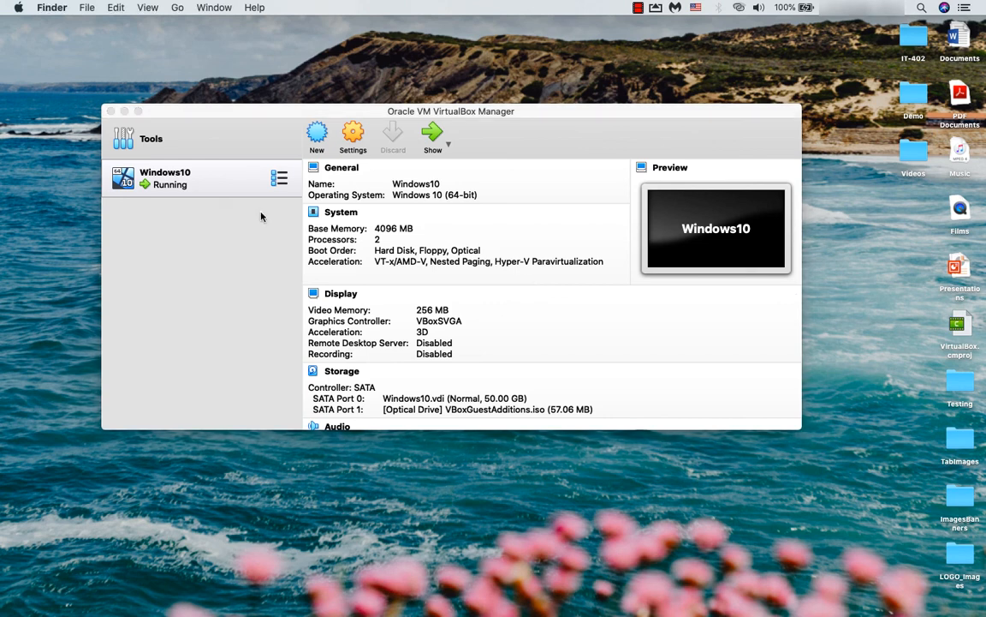
pyautogui.click(125, 111)
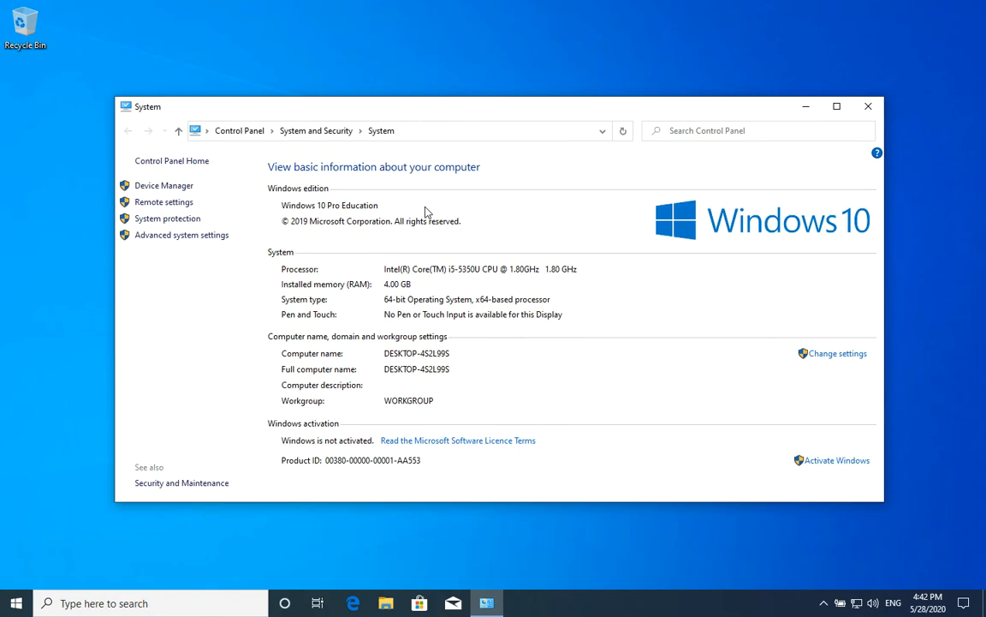
pyautogui.hotkey('ctrl', 'Left')
pyautogui.click(21, 7)
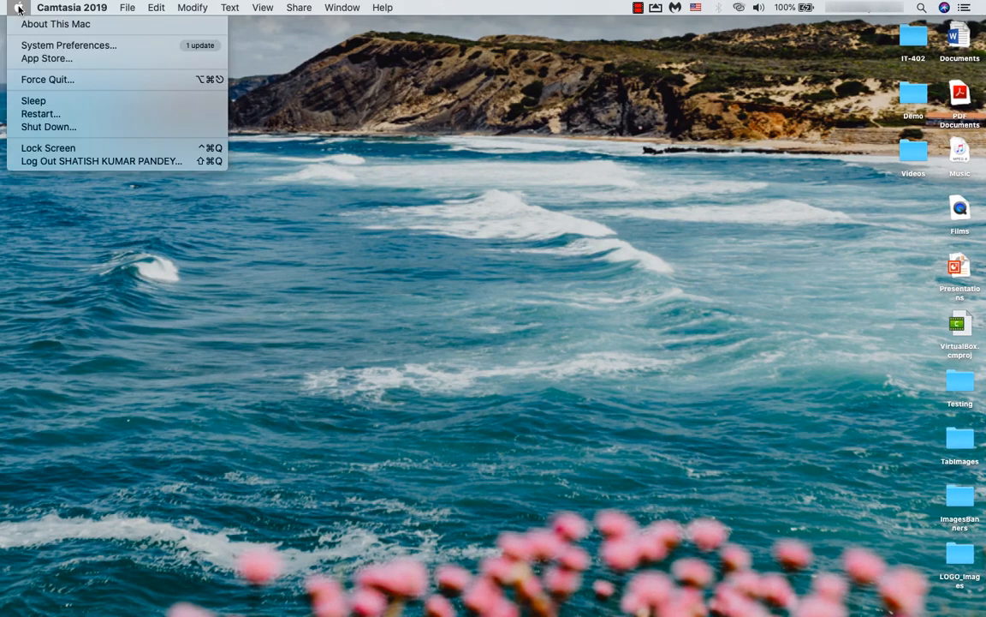